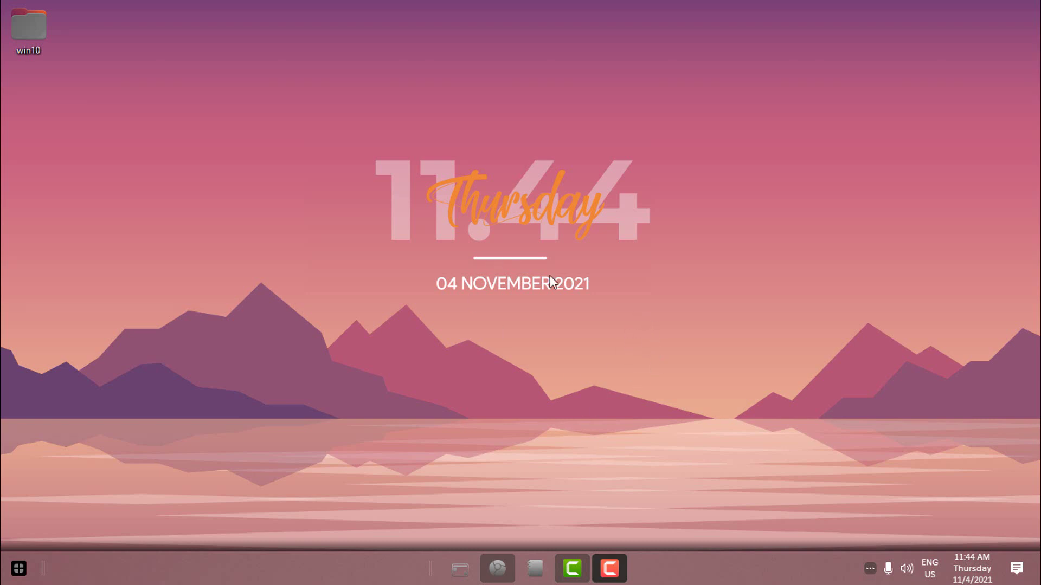
# Preview the customised desktop by viewing the themed This PC window and the start menu
pyautogui.click(460, 568)
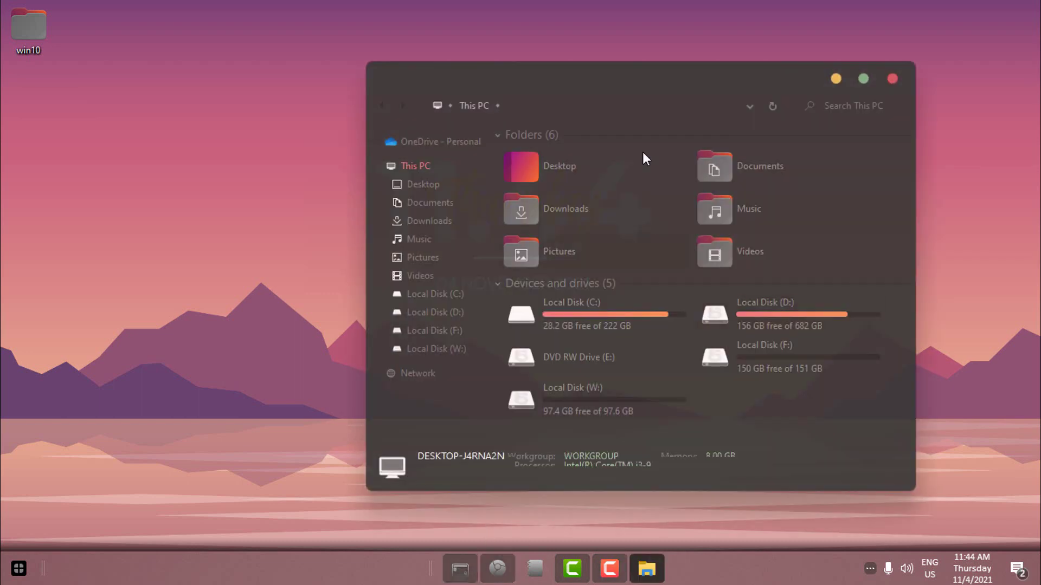
pyautogui.moveTo(648, 81); pyautogui.dragTo(447, 78)
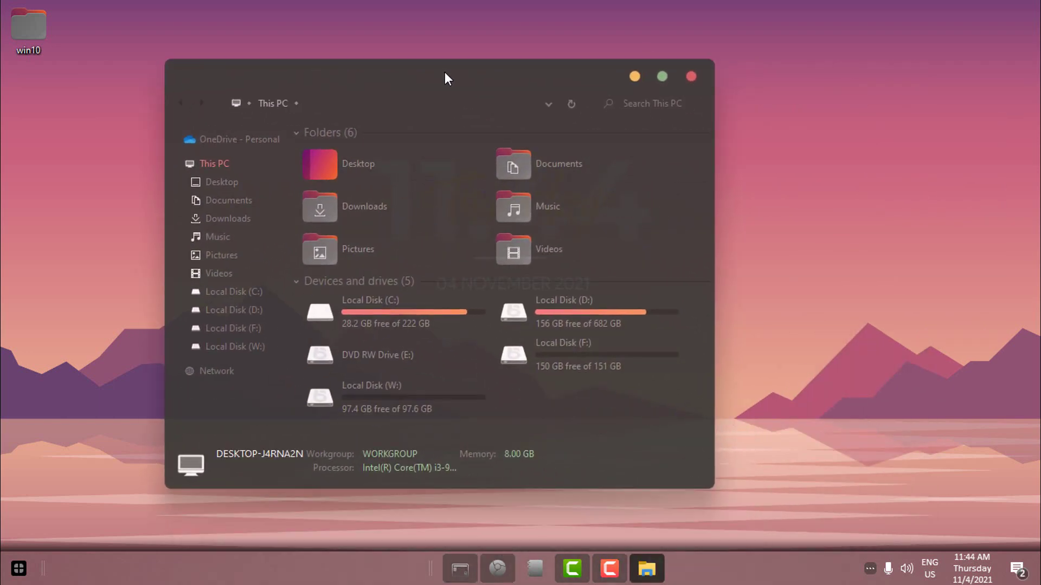
pyautogui.click(692, 77)
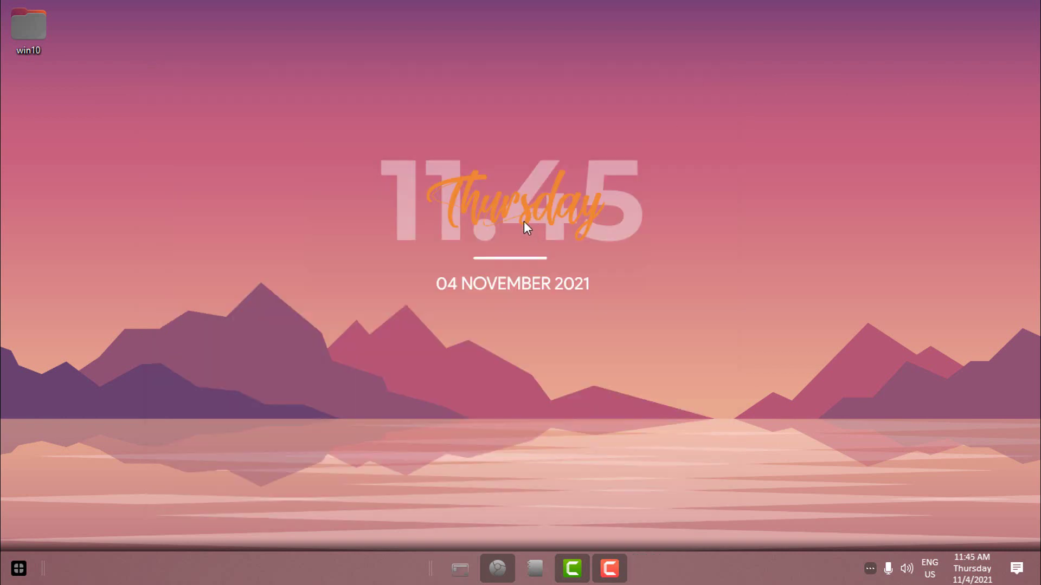
pyautogui.click(18, 568)
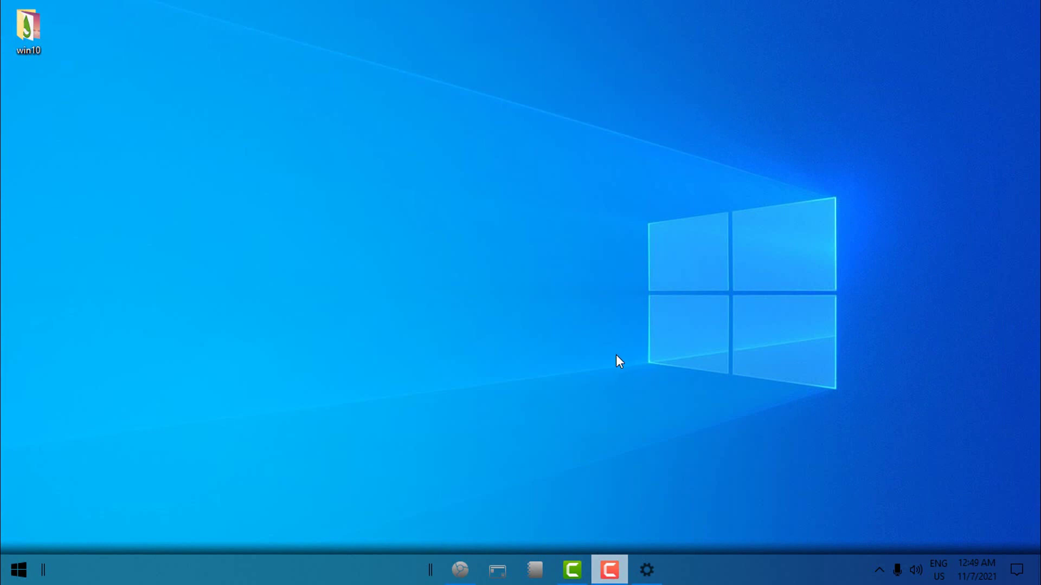
# Check the Windows edition, version and OS build on the About settings page
pyautogui.click(646, 557)
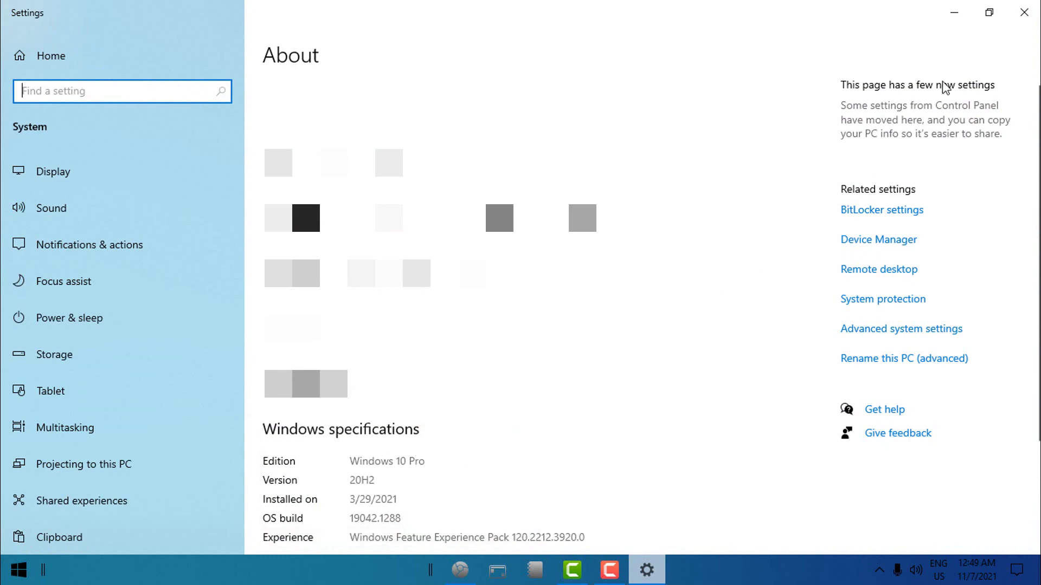
pyautogui.click(1023, 11)
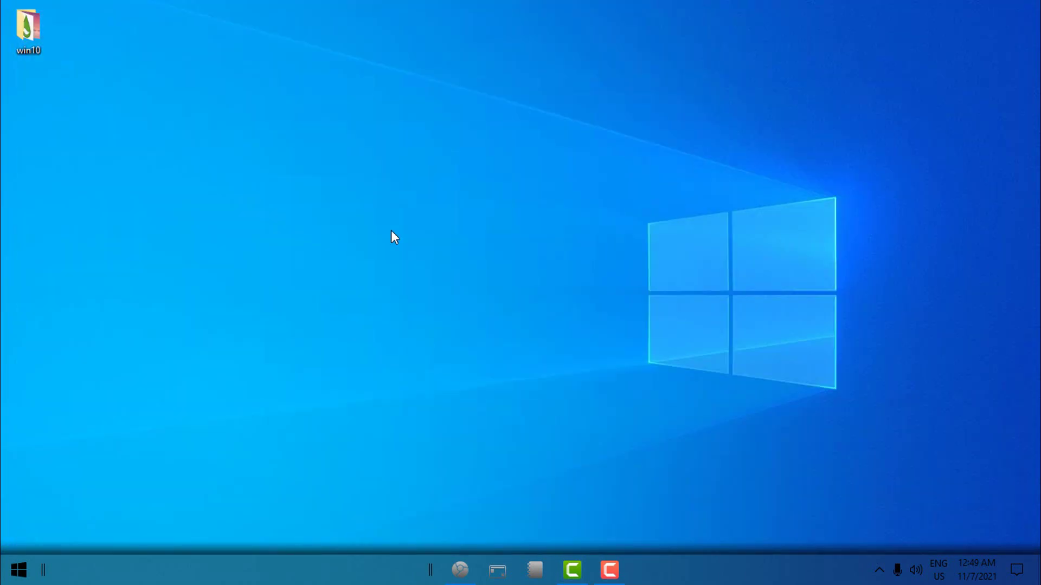
# Create a system restore point described as "custom win" through the System Protection settings, with Local Disk (C:) selected
pyautogui.click(18, 569)
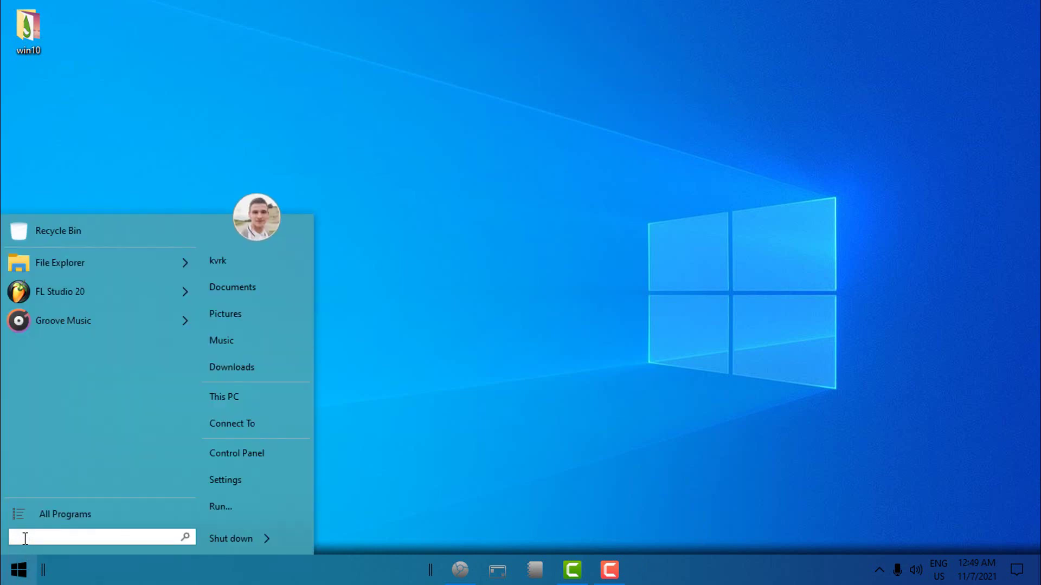
pyautogui.write('restore')
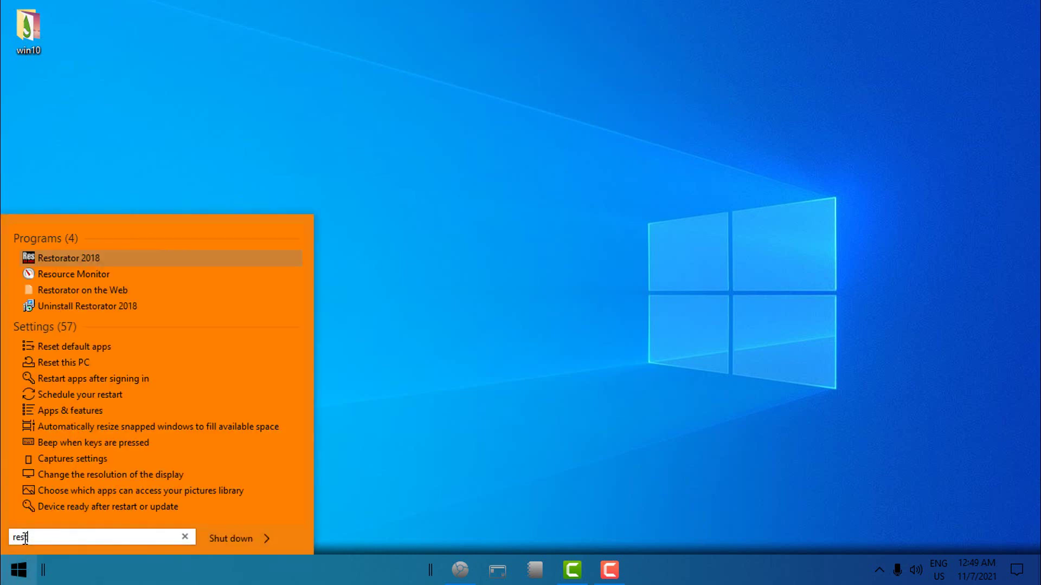
pyautogui.click(72, 355)
pyautogui.click(136, 232)
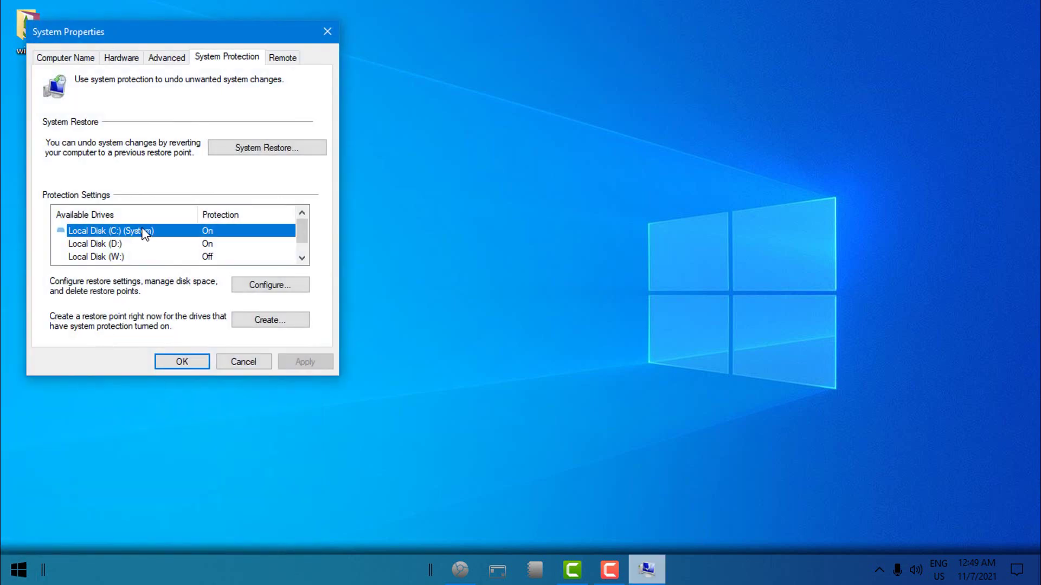
pyautogui.click(264, 320)
pyautogui.write('system-wid')
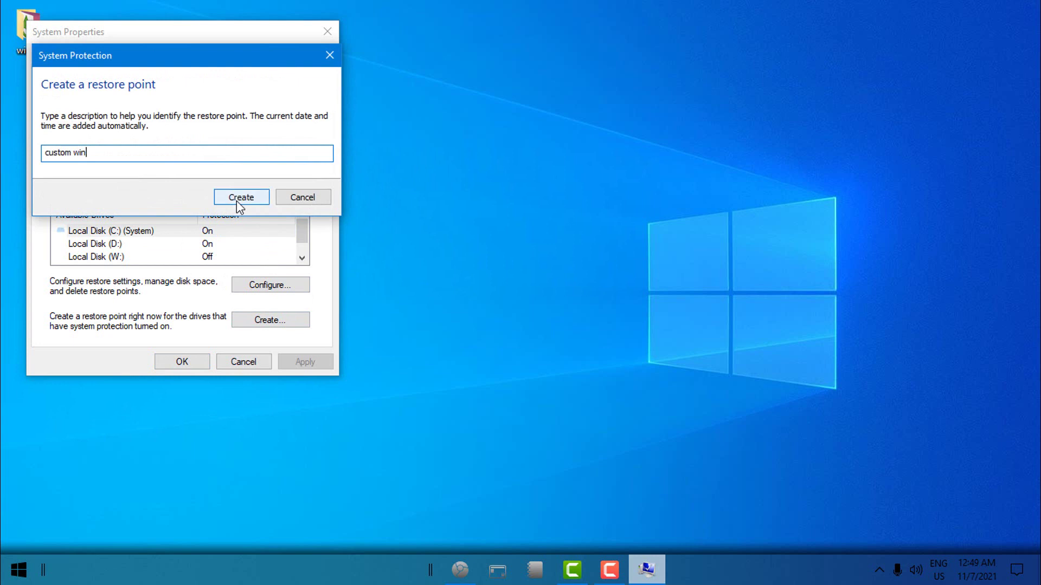
pyautogui.click(243, 199)
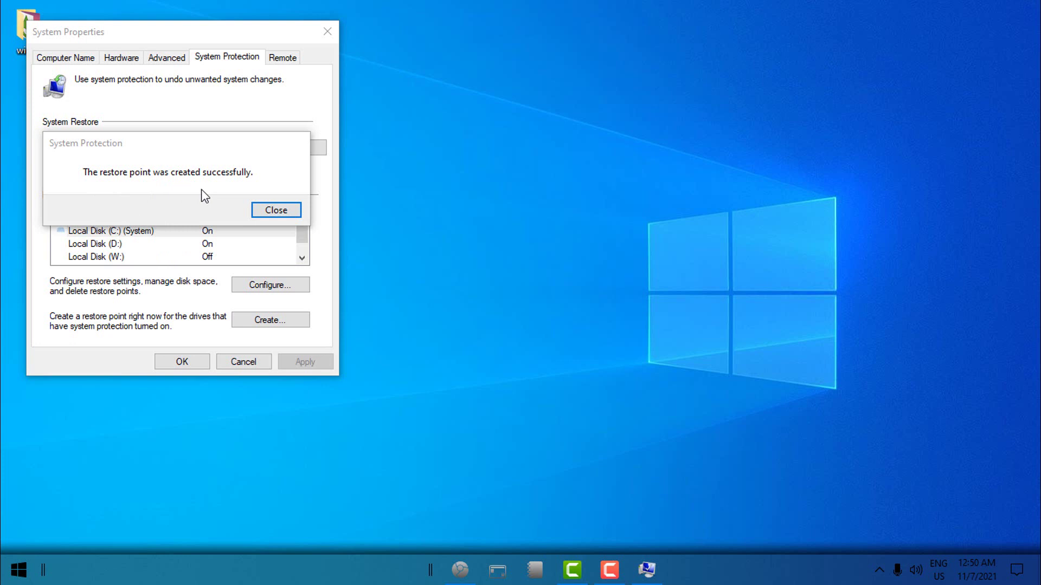
pyautogui.click(290, 212)
pyautogui.click(193, 363)
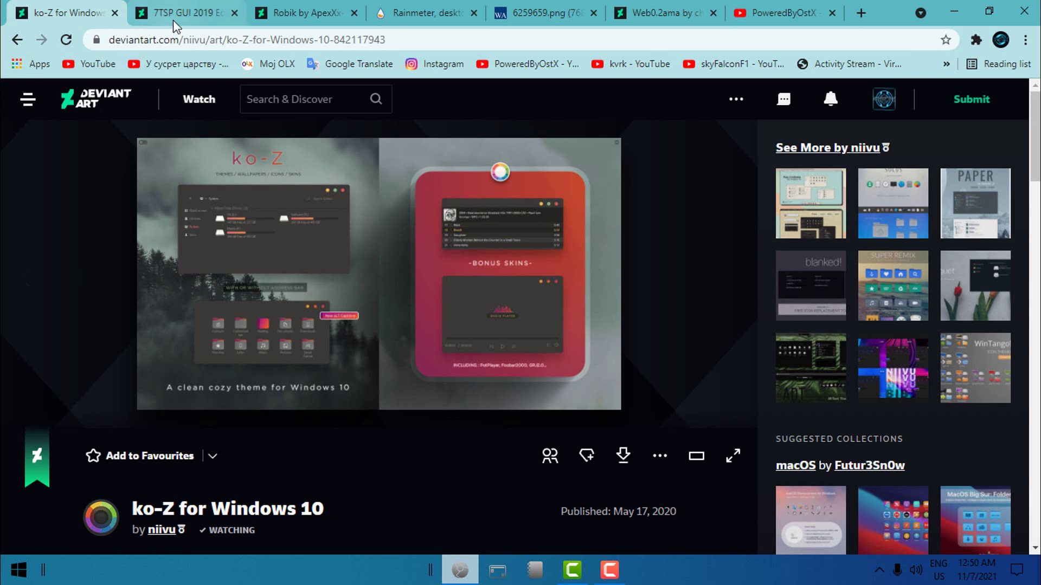
# Review the open download pages for the ko-Z theme, 7TSP GUI, Robik skin, Rainmeter, the mountain wallpaper and Web0.2ama icons
pyautogui.click(201, 16)
pyautogui.click(306, 13)
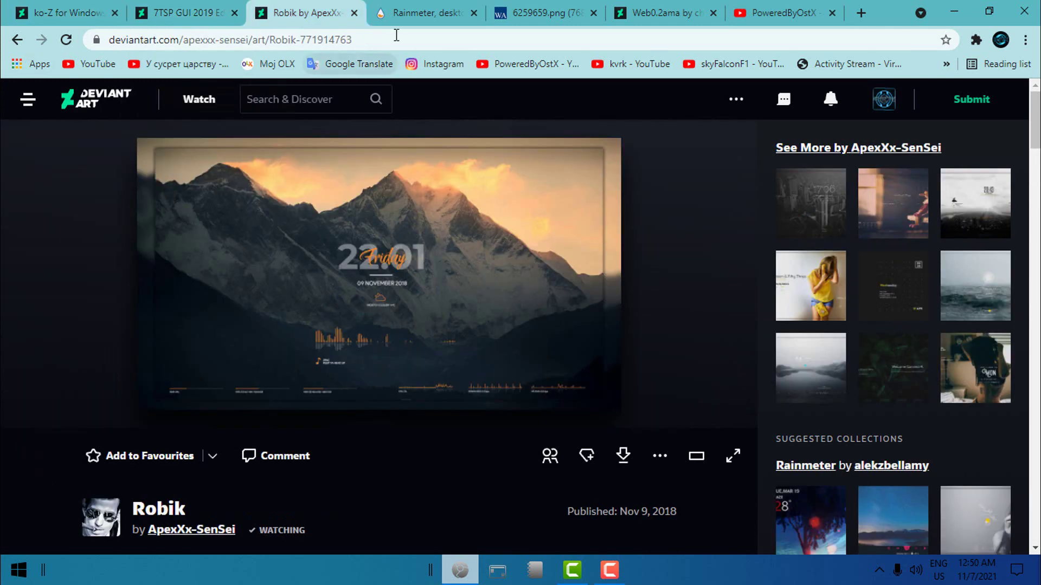
pyautogui.click(426, 13)
pyautogui.click(536, 13)
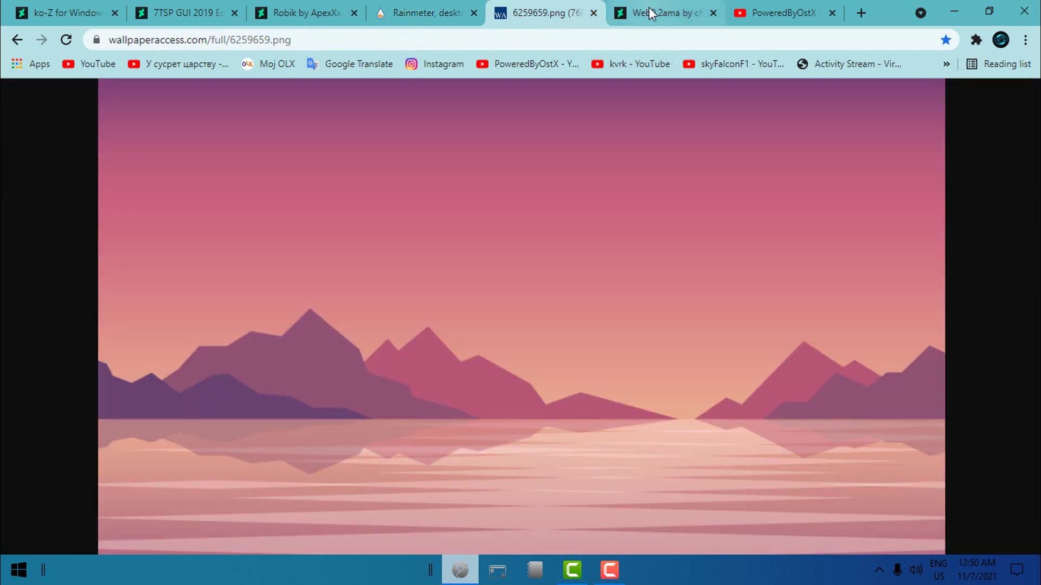
pyautogui.click(90, 5)
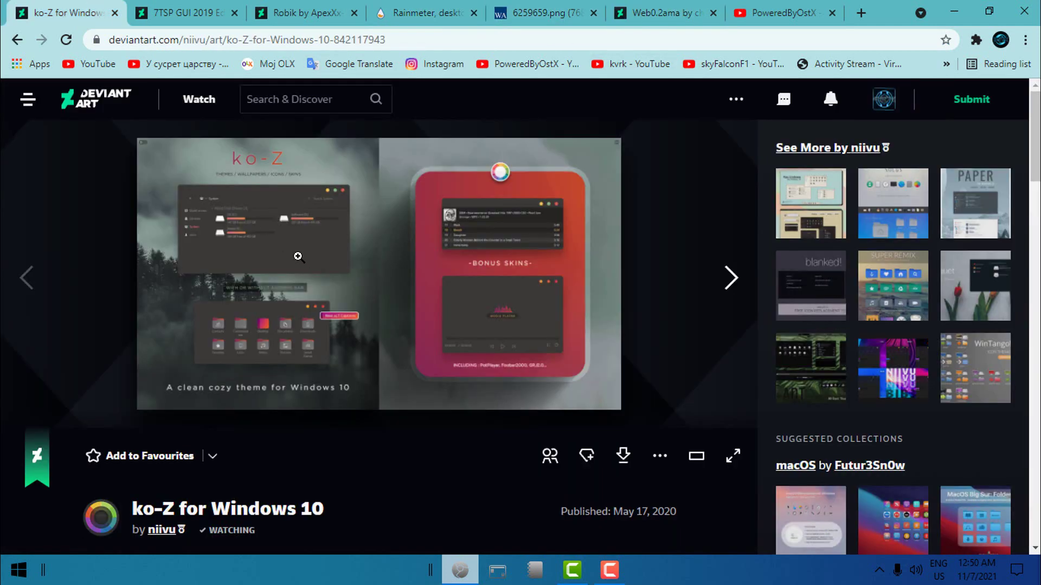
pyautogui.click(201, 13)
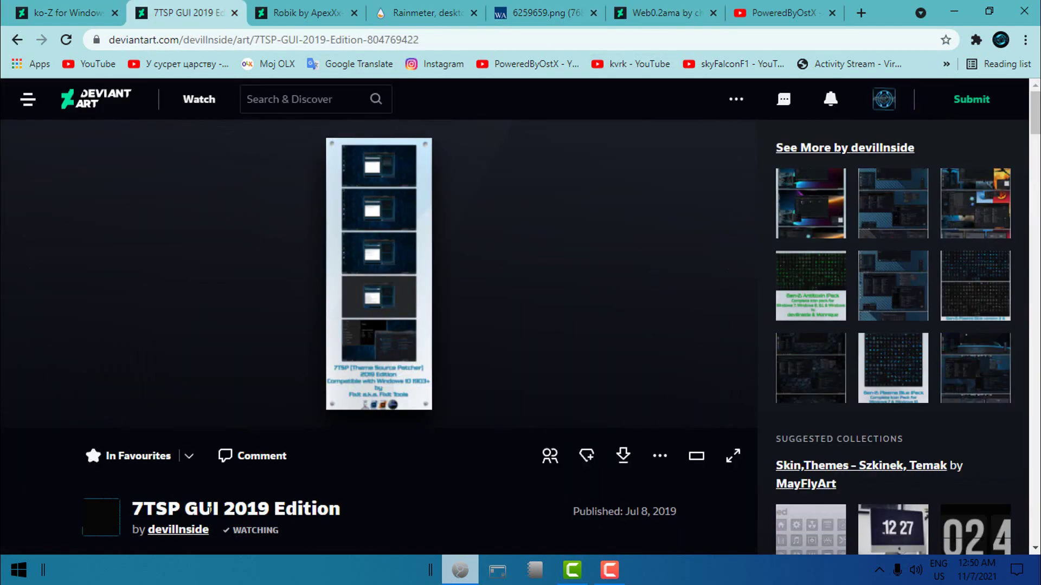
pyautogui.click(309, 12)
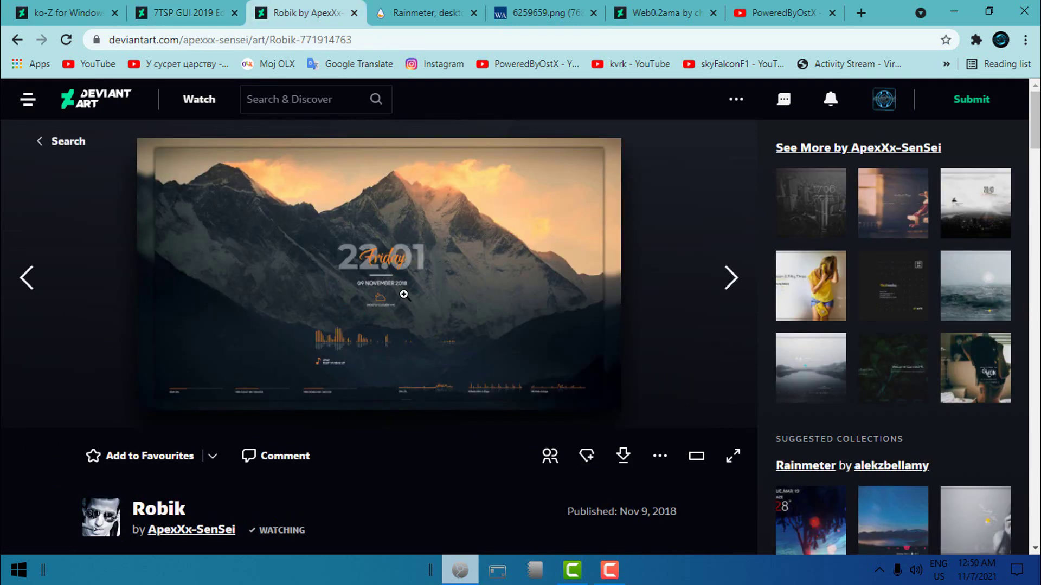
pyautogui.click(425, 8)
pyautogui.hotkey('ctrl', 'Tab')
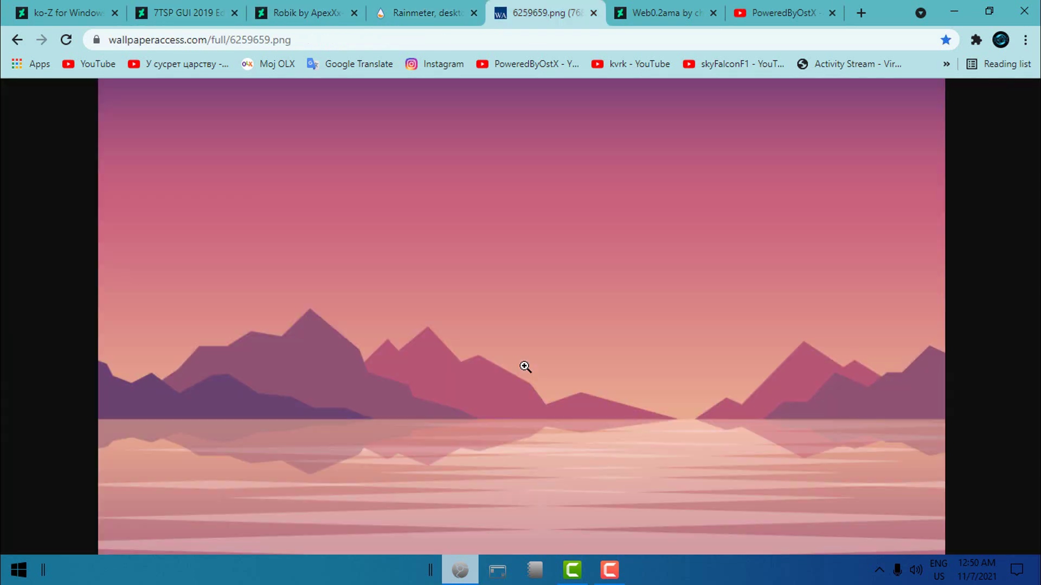
pyautogui.hotkey('ctrl', 'Tab')
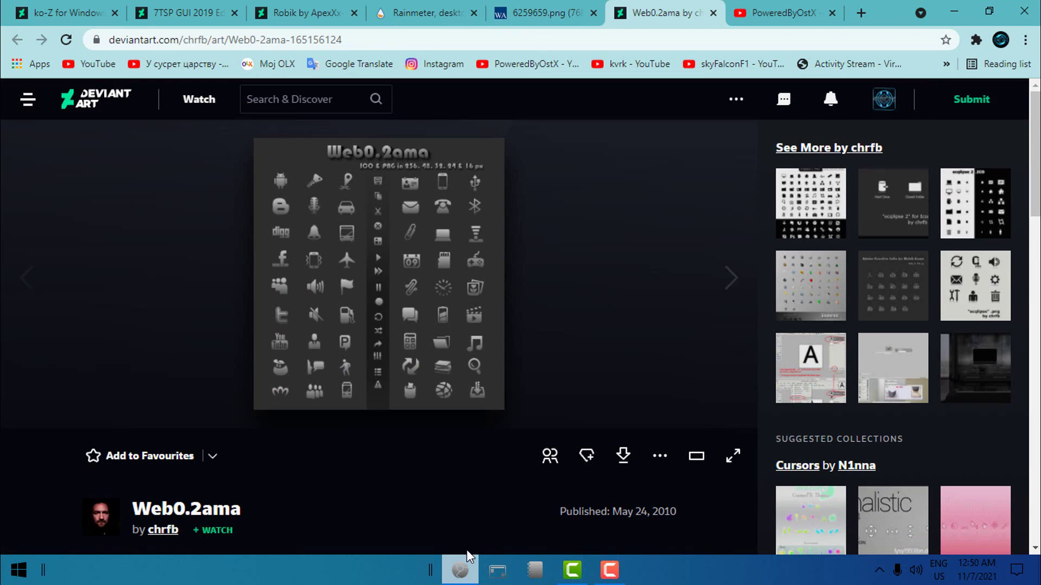
pyautogui.hotkey('ctrl', '1')
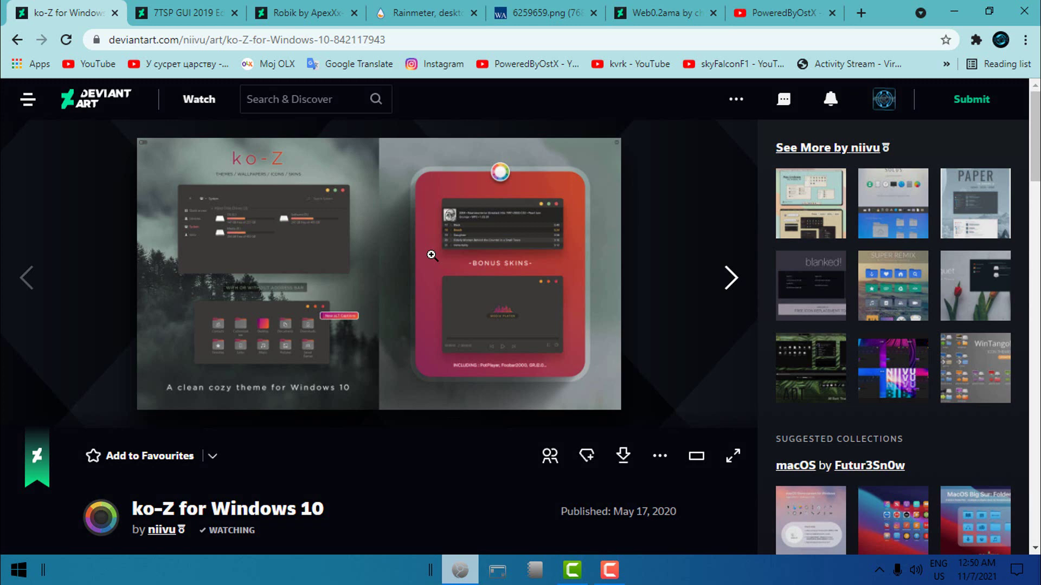
# Locate the video on patching Windows 10/11 for custom themes among the PoweredByOstX channel uploads
pyautogui.hotkey('ctrl', '7')
pyautogui.scroll(-1, 655, 274)
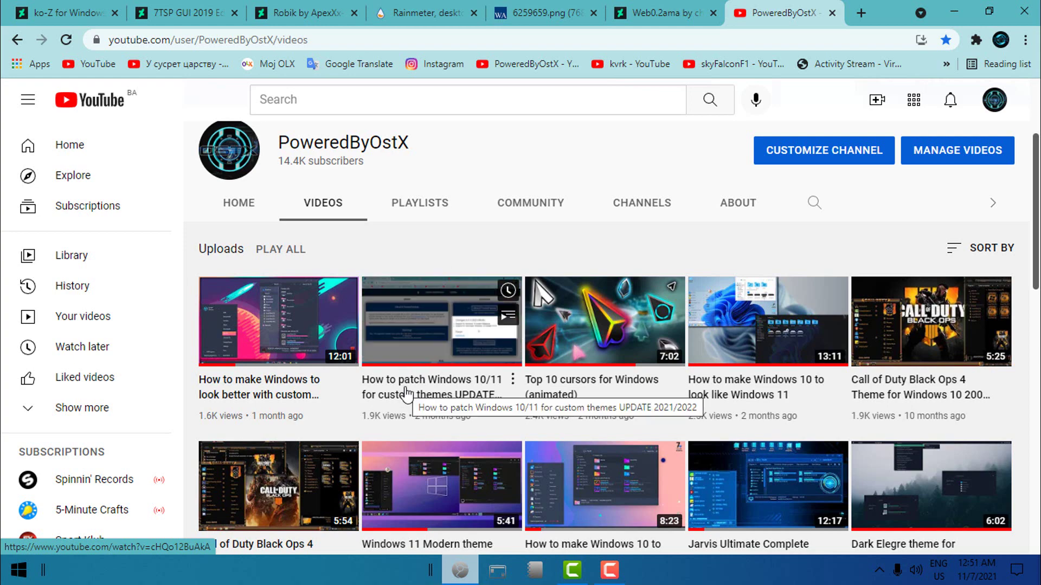
# Locate the download option on the ko-Z for Windows 10 page and revisit the icon and wallpaper pages
pyautogui.hotkey('ctrl', 'Tab')
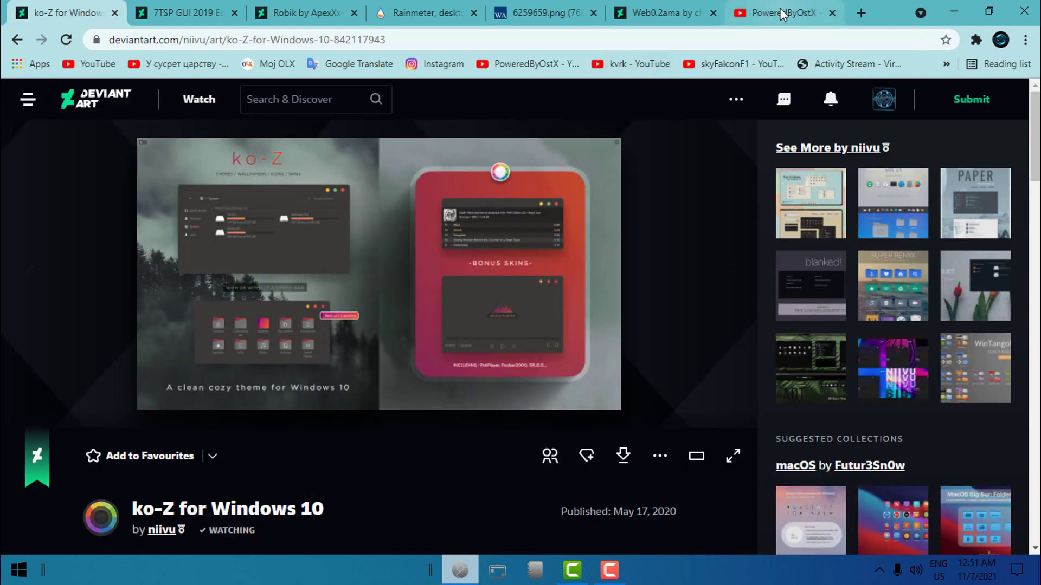
pyautogui.click(623, 469)
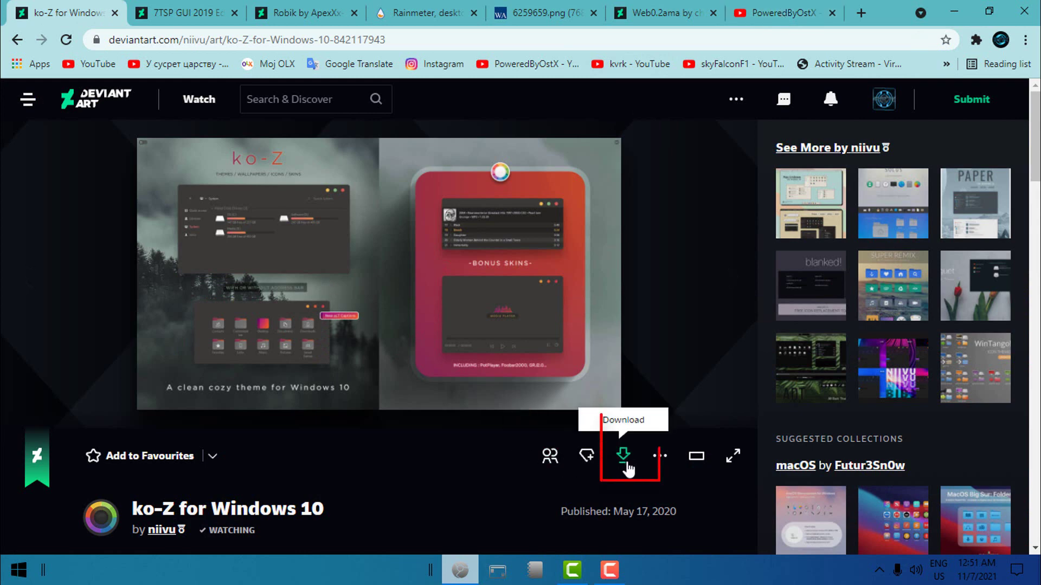
pyautogui.click(655, 8)
pyautogui.click(542, 12)
pyautogui.click(65, 11)
# Extract the ko_z_for_windows_10 archive in the desktop's win10 folder into a folder of the same name
pyautogui.press('super+d')
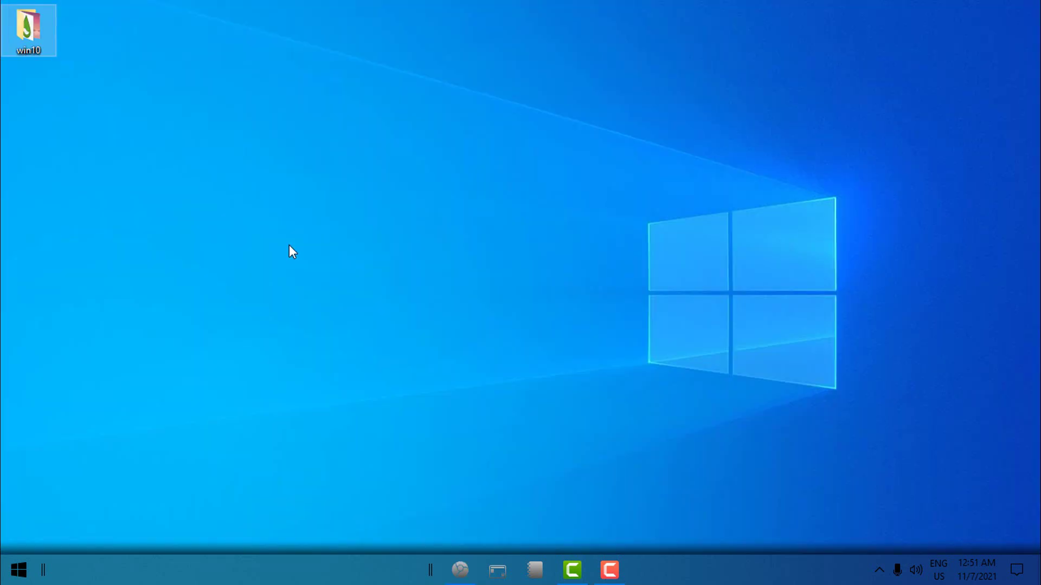
pyautogui.doubleClick(27, 28)
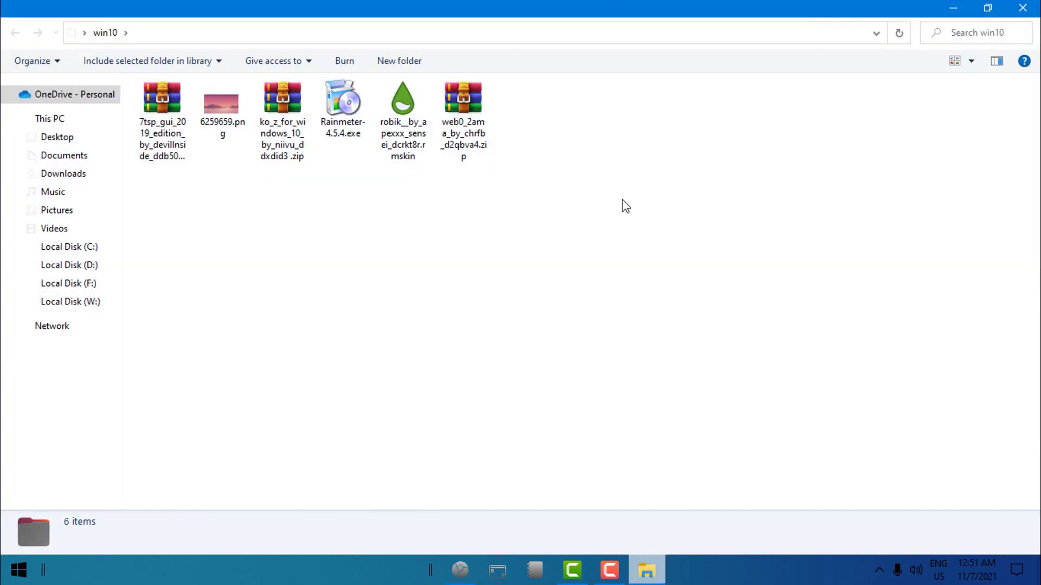
pyautogui.press('super+d')
pyautogui.press('super+d')
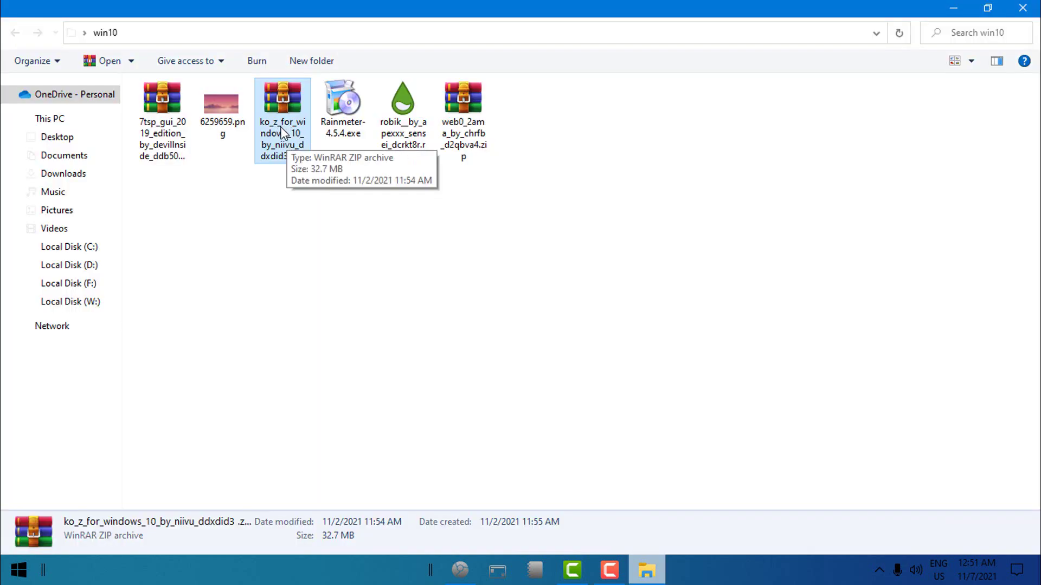
pyautogui.rightClick(296, 123)
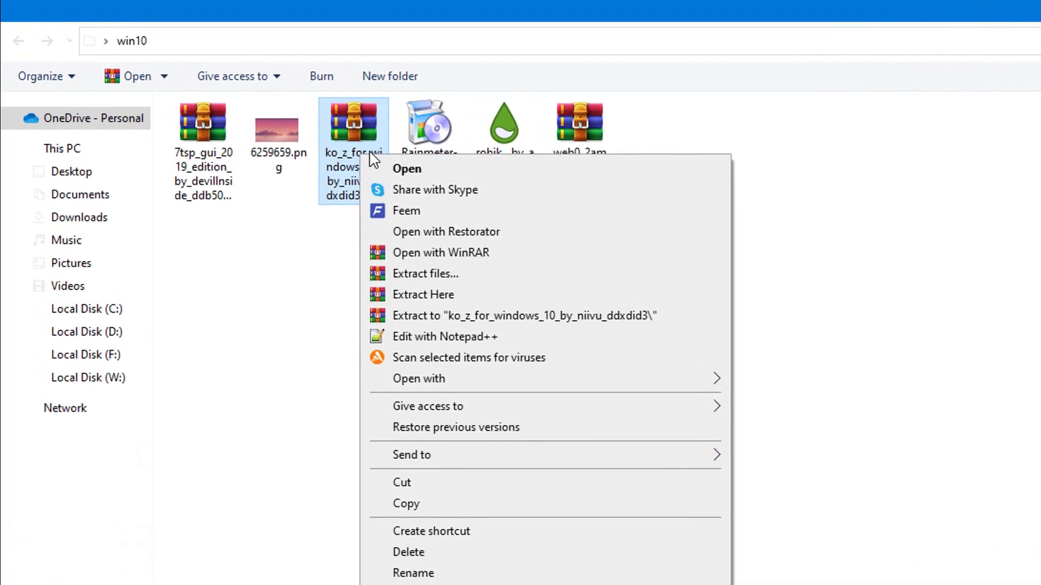
pyautogui.click(428, 317)
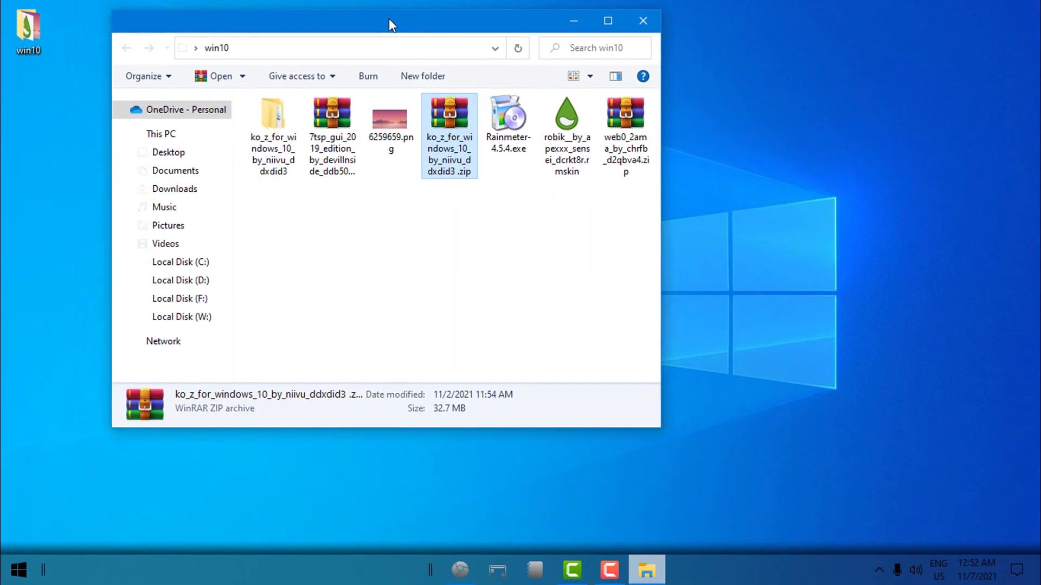
# Copy all theme files and folders from the Windows 10 Themes folder of the extracted ko-Z package
pyautogui.moveTo(392, 22); pyautogui.dragTo(390, 27)
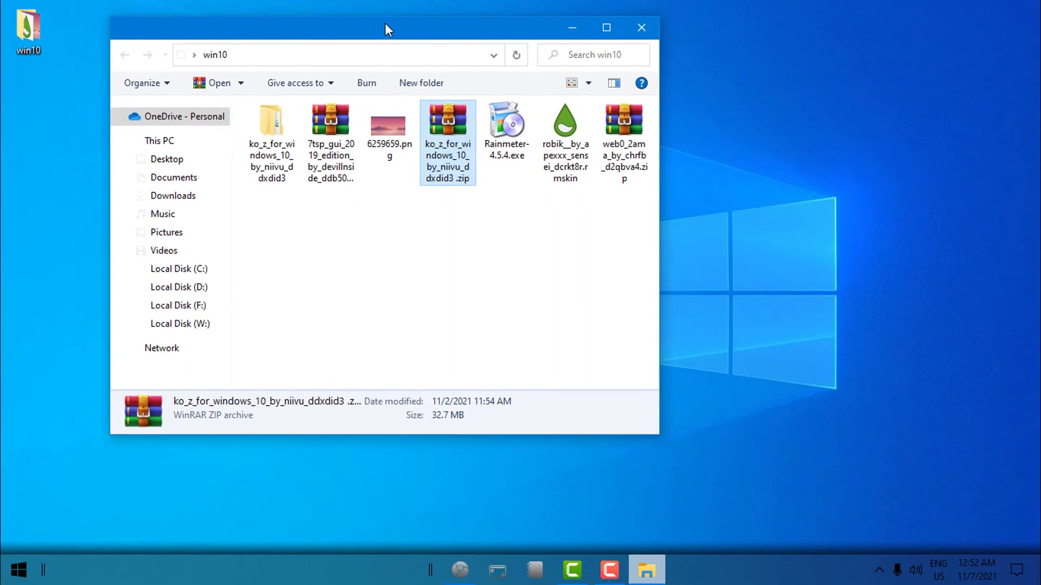
pyautogui.doubleClick(278, 156)
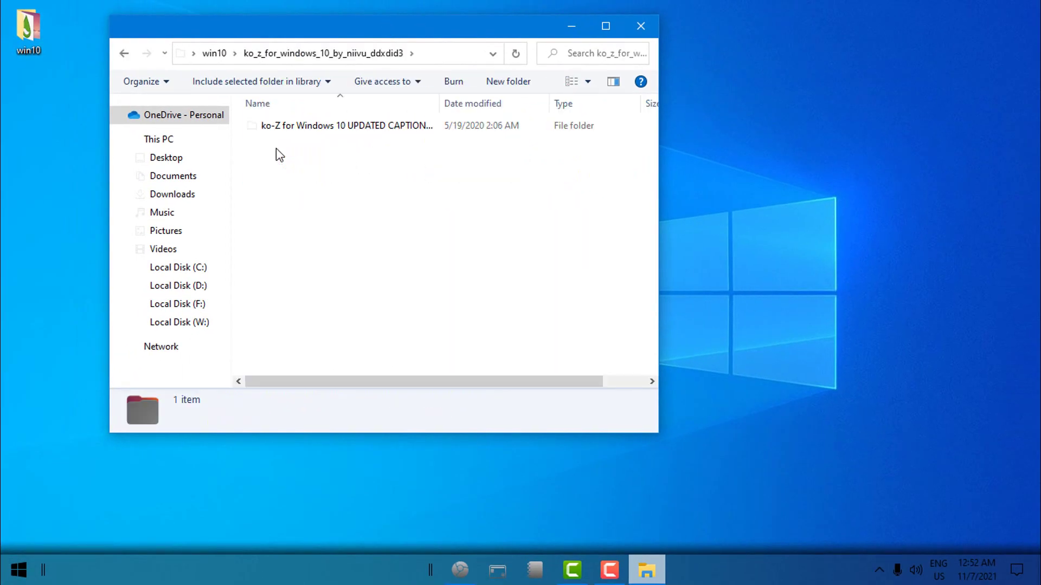
pyautogui.doubleClick(316, 129)
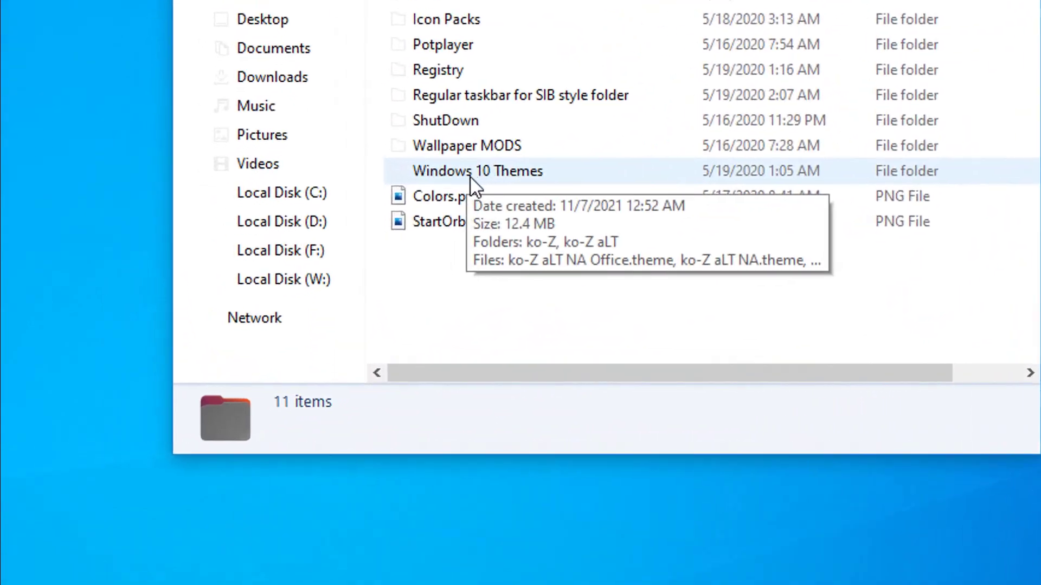
pyautogui.click(358, 240)
pyautogui.doubleClick(543, 306)
pyautogui.moveTo(599, 429); pyautogui.dragTo(419, 90)
pyautogui.rightClick(418, 90)
pyautogui.click(483, 542)
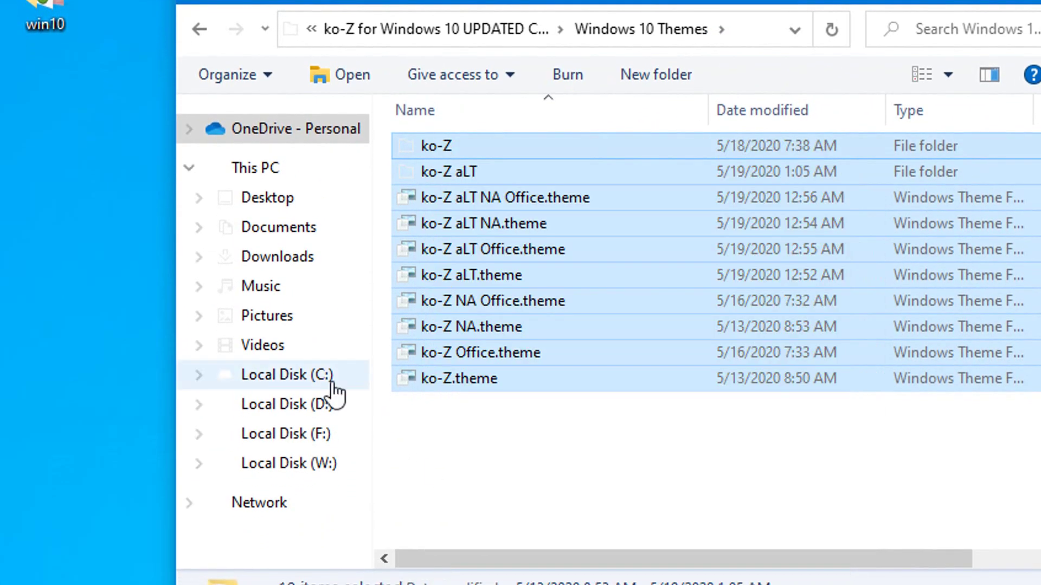
# Paste the copied theme files and folders into the Themes folder at C:\Windows\Resources
pyautogui.click(307, 380)
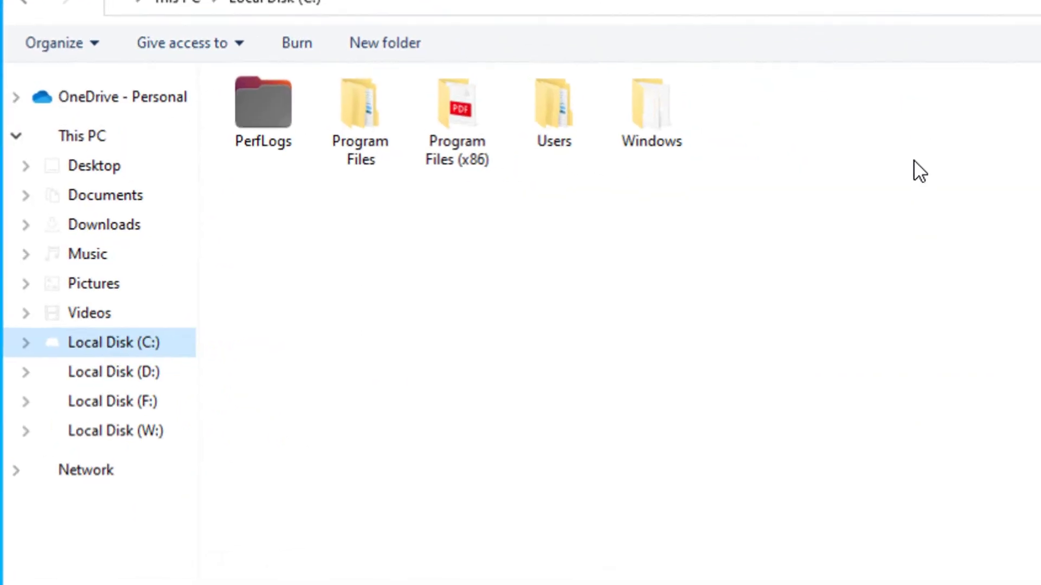
pyautogui.doubleClick(576, 135)
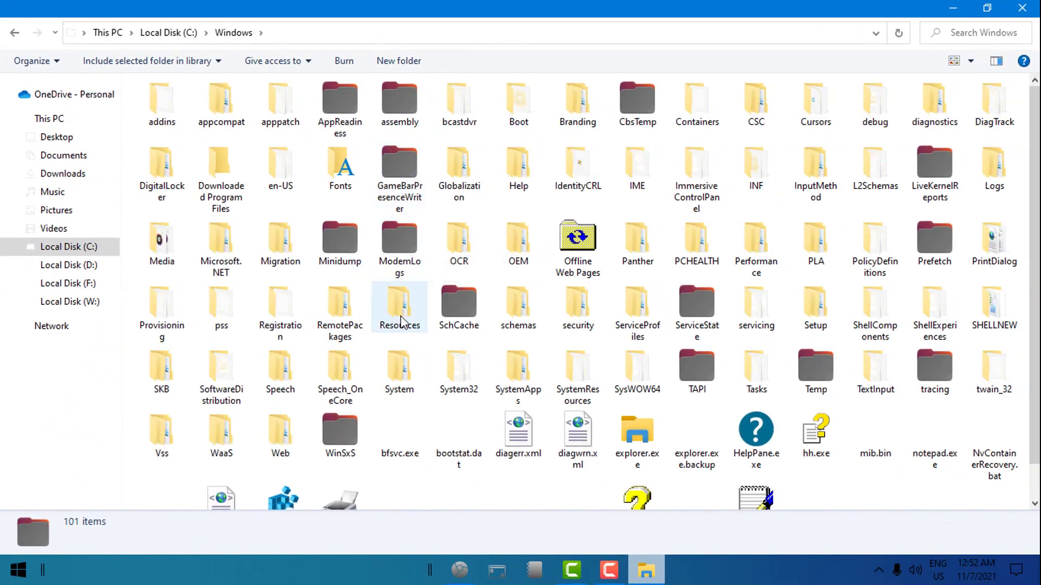
pyautogui.doubleClick(399, 309)
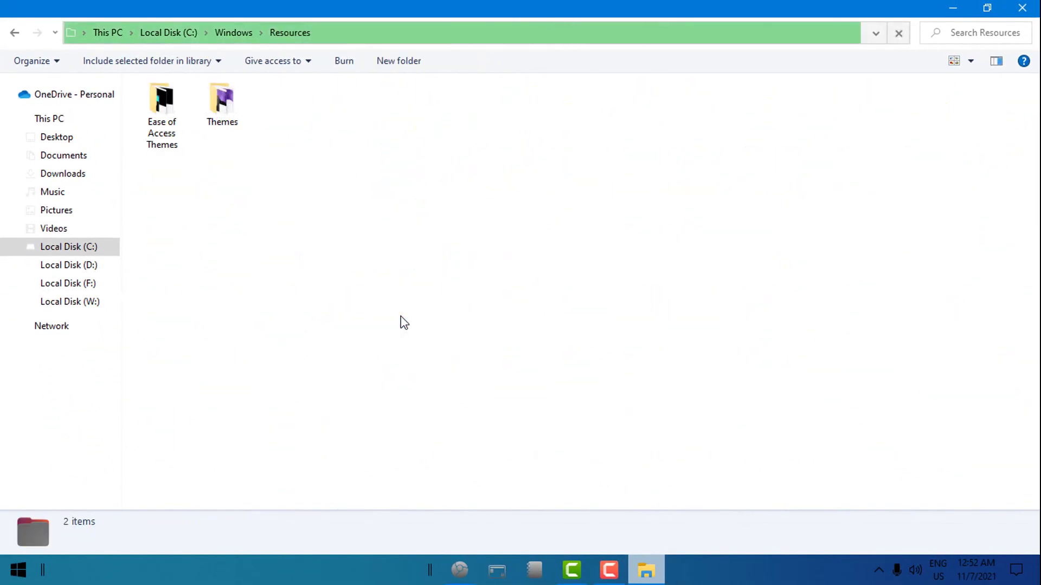
pyautogui.click(231, 122)
pyautogui.press('Return')
# Apply the ko-Z theme in the desktop's personalization settings and close Settings
pyautogui.rightClick(513, 298)
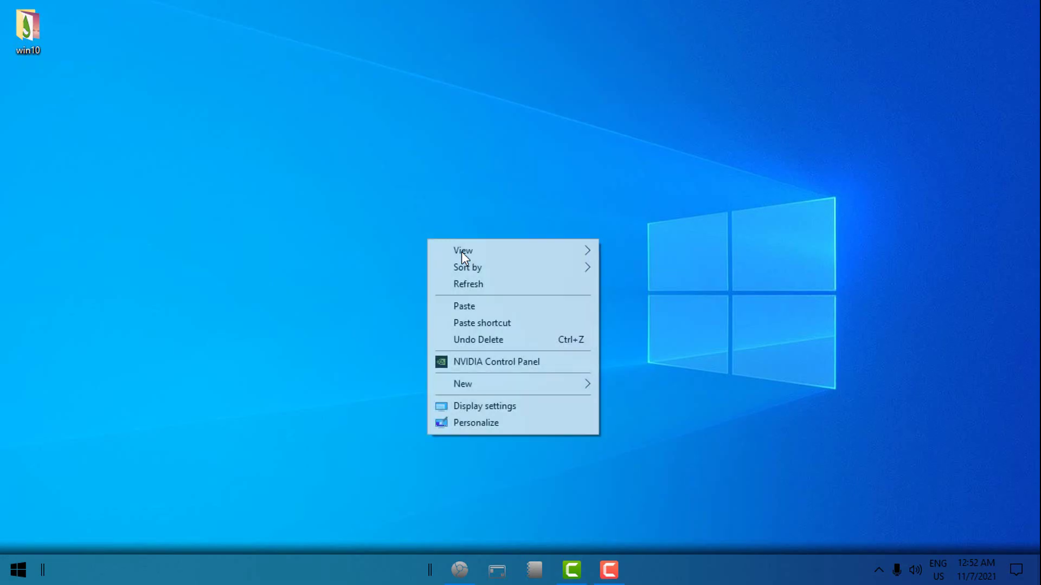
pyautogui.click(465, 426)
pyautogui.click(95, 283)
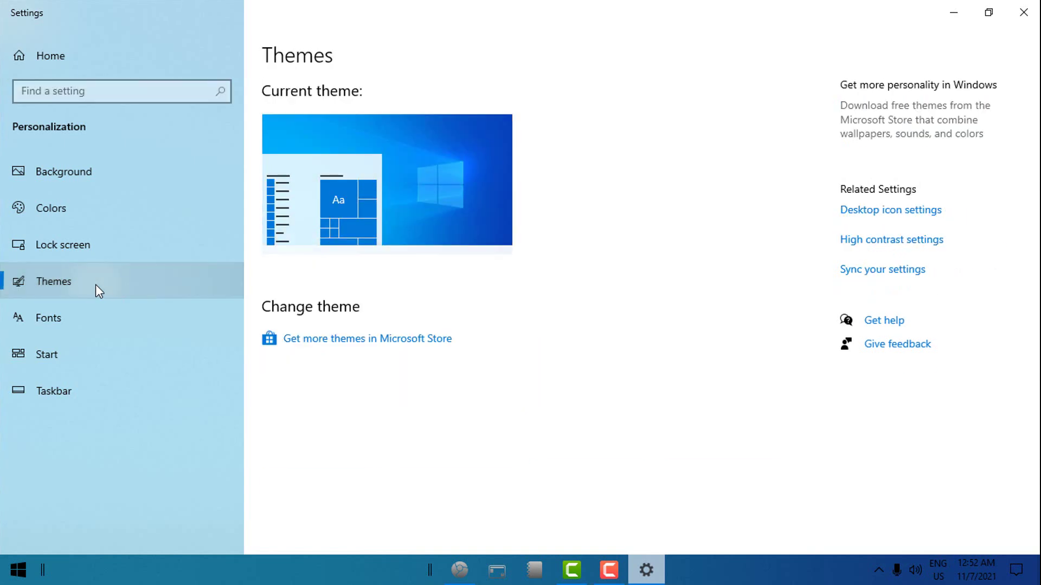
pyautogui.scroll(-3, 542, 271)
pyautogui.moveTo(1032, 118); pyautogui.dragTo(1032, 418)
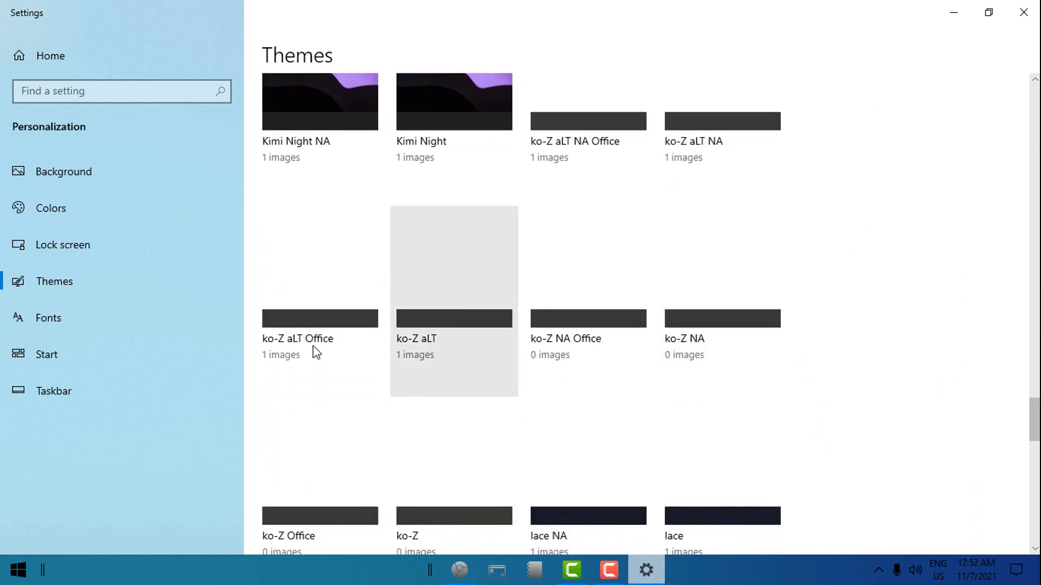
pyautogui.scroll(-3, 785, 320)
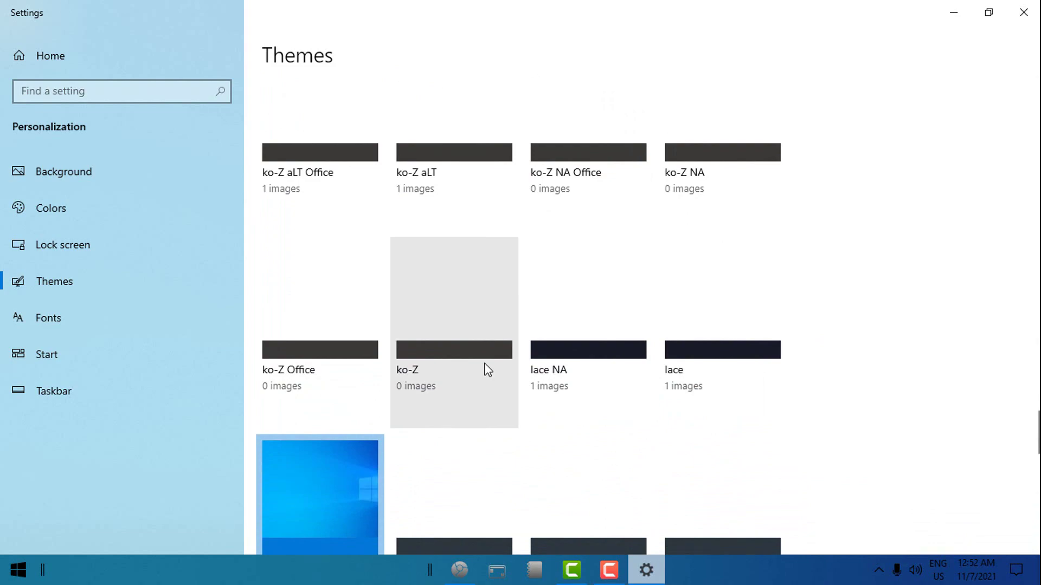
pyautogui.click(485, 365)
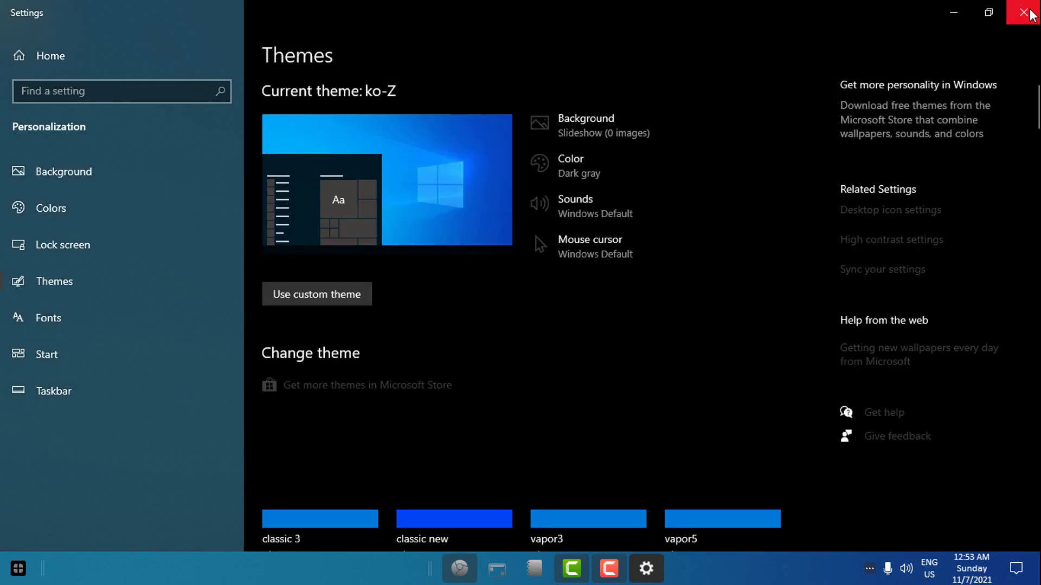
pyautogui.click(1023, 12)
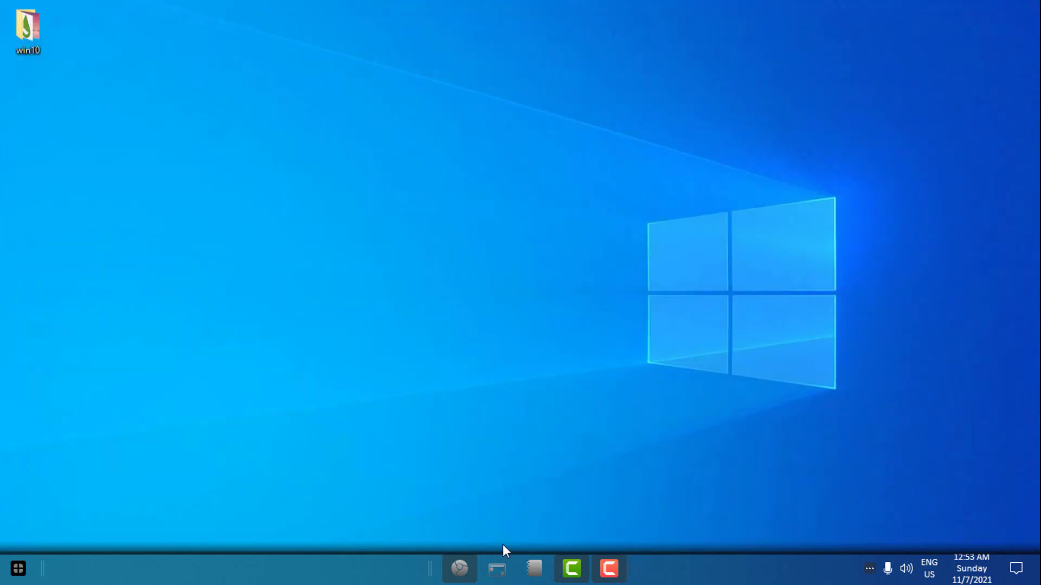
# Inspect the applied theme in a maximized This PC window and close the window
pyautogui.click(497, 569)
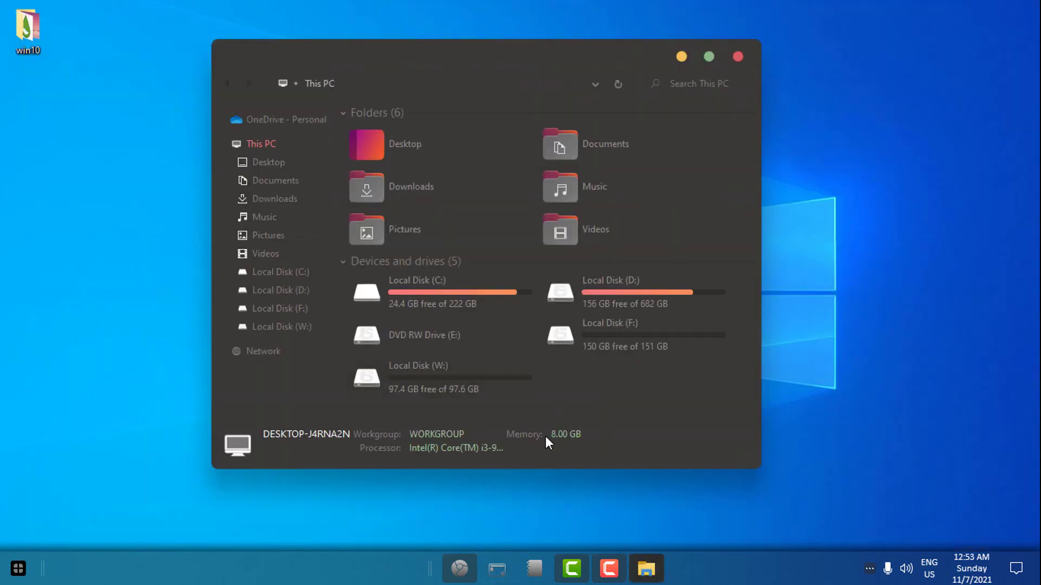
pyautogui.moveTo(501, 56)
pyautogui.mouseDown()
pyautogui.moveTo(565, 66)
pyautogui.moveTo(517, 58)
pyautogui.mouseUp()
pyautogui.doubleClick(517, 58)
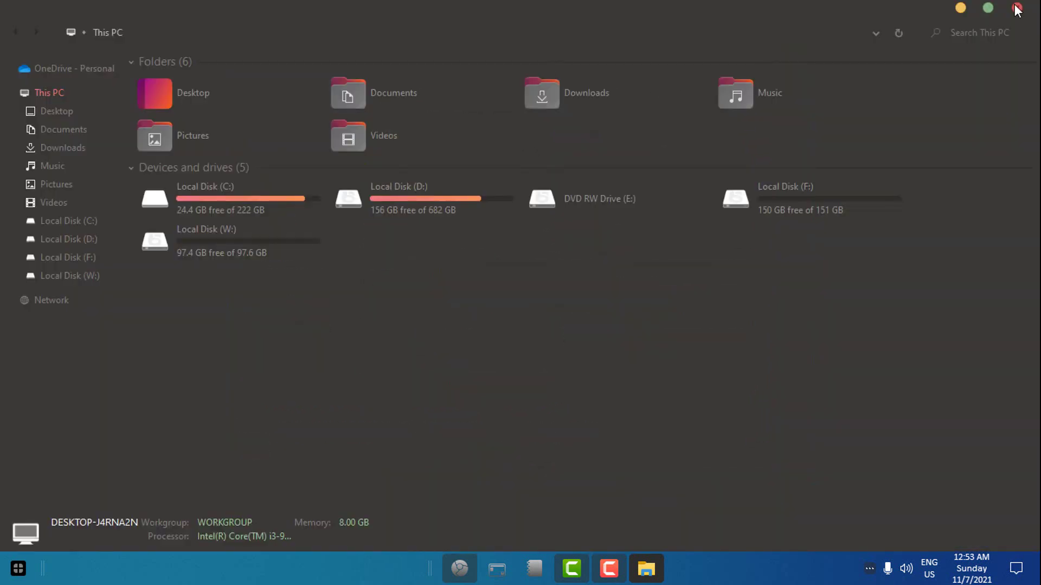
pyautogui.click(1017, 9)
# Set the StartIsBack Start menu style to ko-Z and check the resulting Start menu
pyautogui.click(18, 568)
pyautogui.rightClick(300, 228)
pyautogui.click(313, 238)
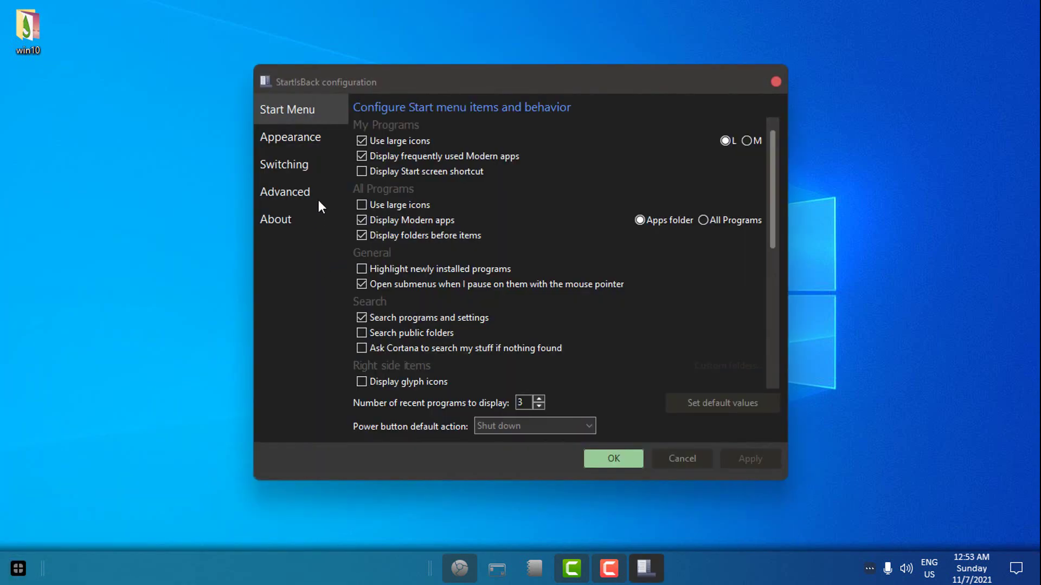
pyautogui.click(309, 140)
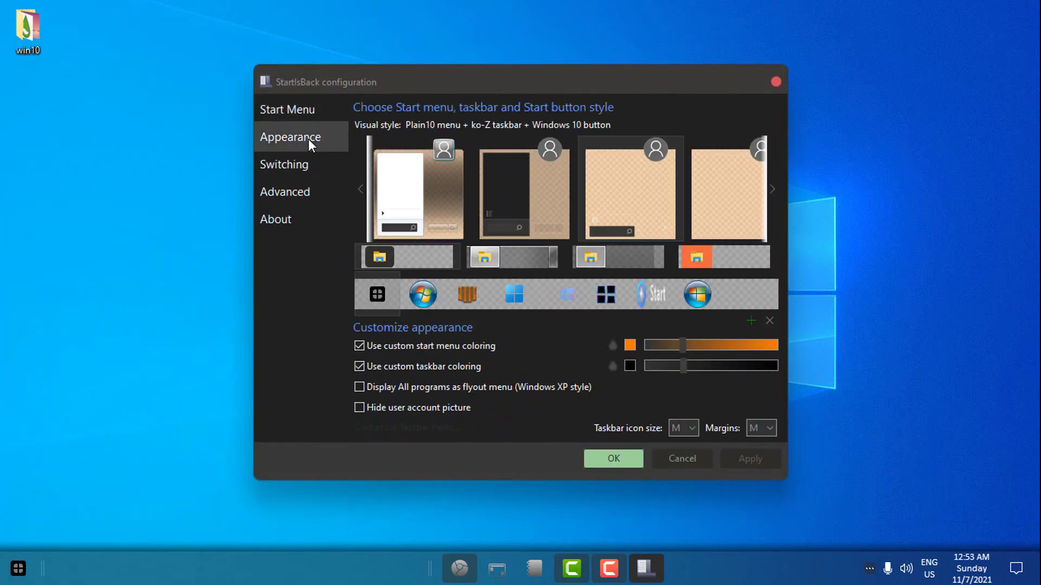
pyautogui.click(513, 216)
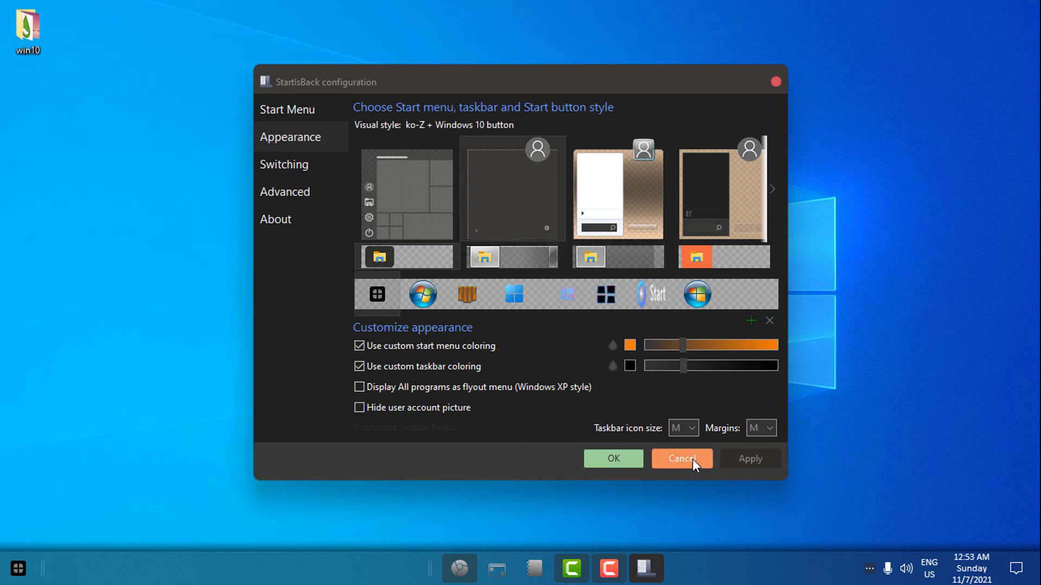
pyautogui.click(611, 459)
pyautogui.click(18, 568)
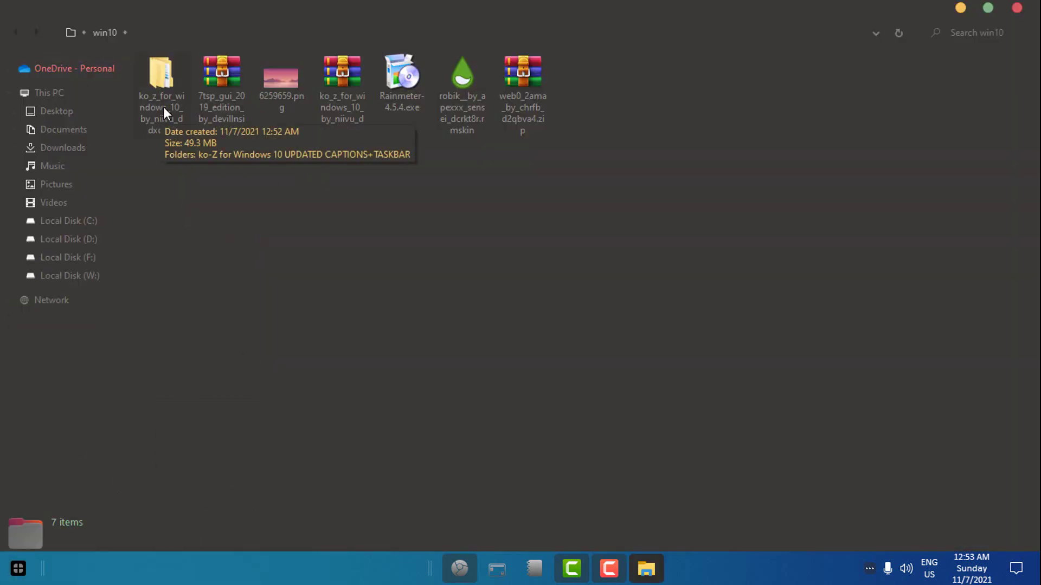
# Open the Icon Packs folder of the extracted ko-Z package in the win10 folder
pyautogui.doubleClick(164, 107)
pyautogui.click(207, 80)
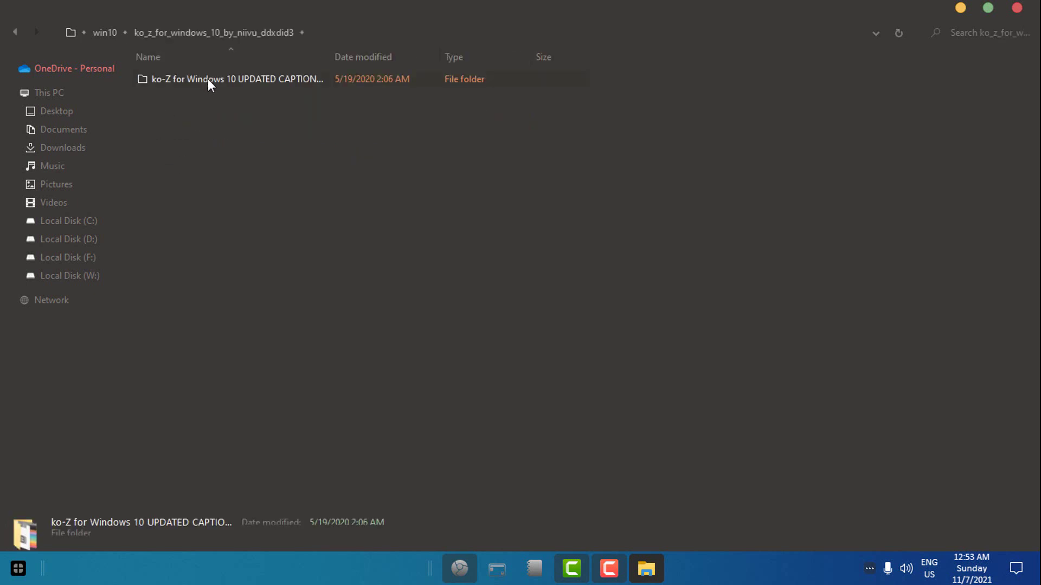
pyautogui.doubleClick(207, 81)
pyautogui.click(264, 151)
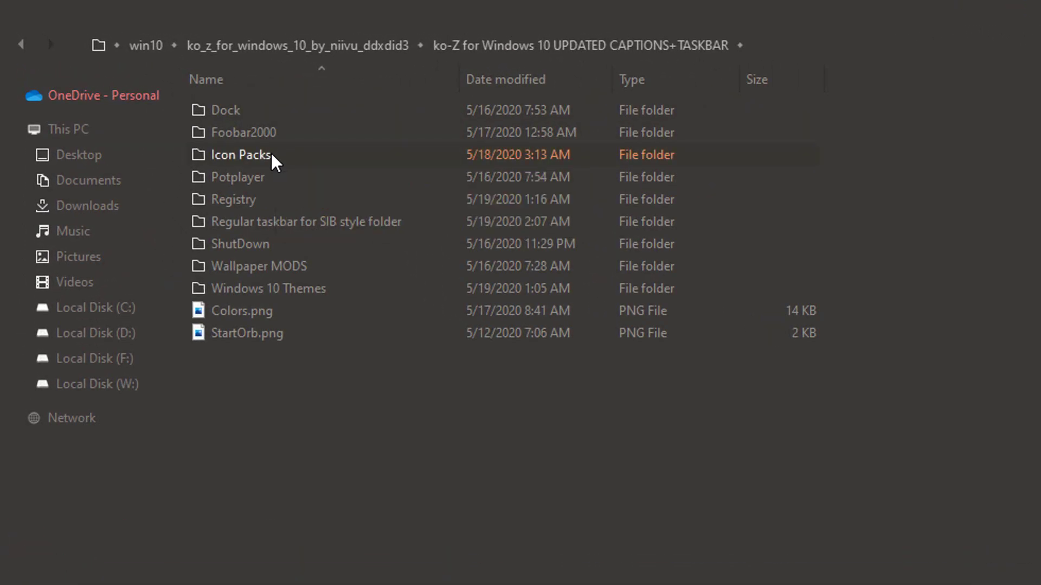
pyautogui.moveTo(227, 152)
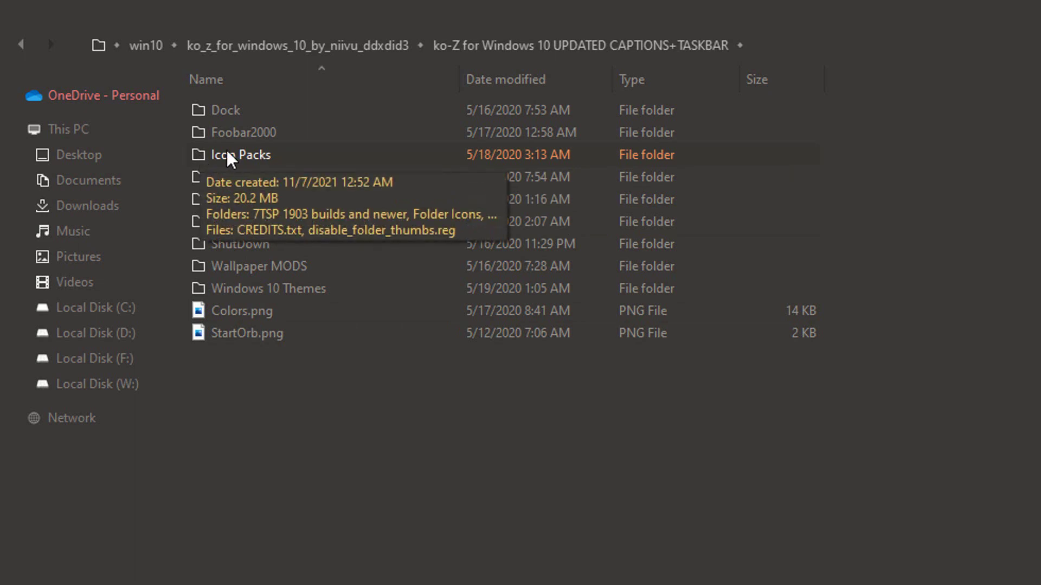
pyautogui.doubleClick(278, 154)
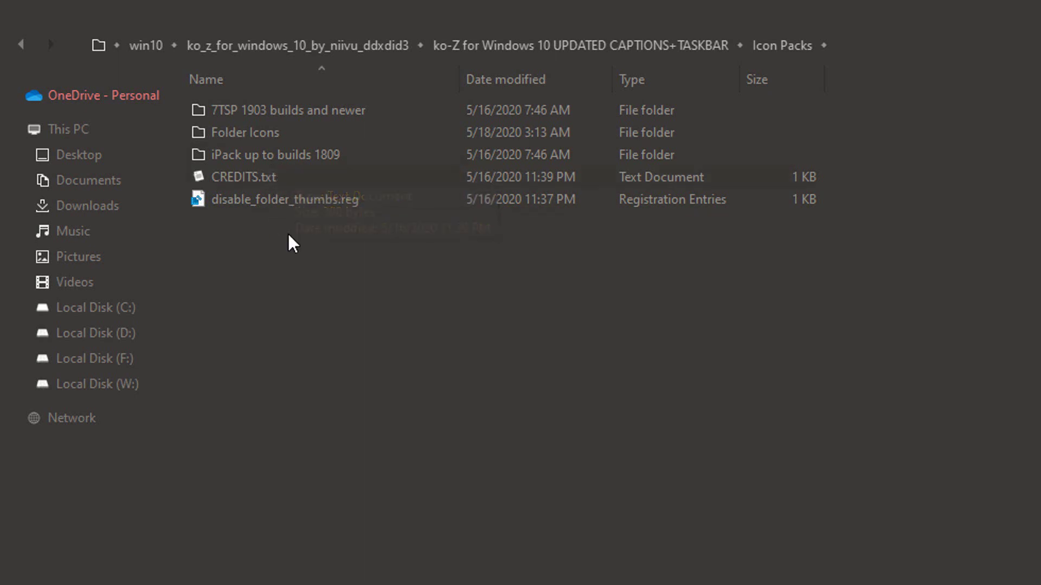
# Inspect the contents of the "iPack up to builds 1809" folder and return to Icon Packs
pyautogui.click(252, 155)
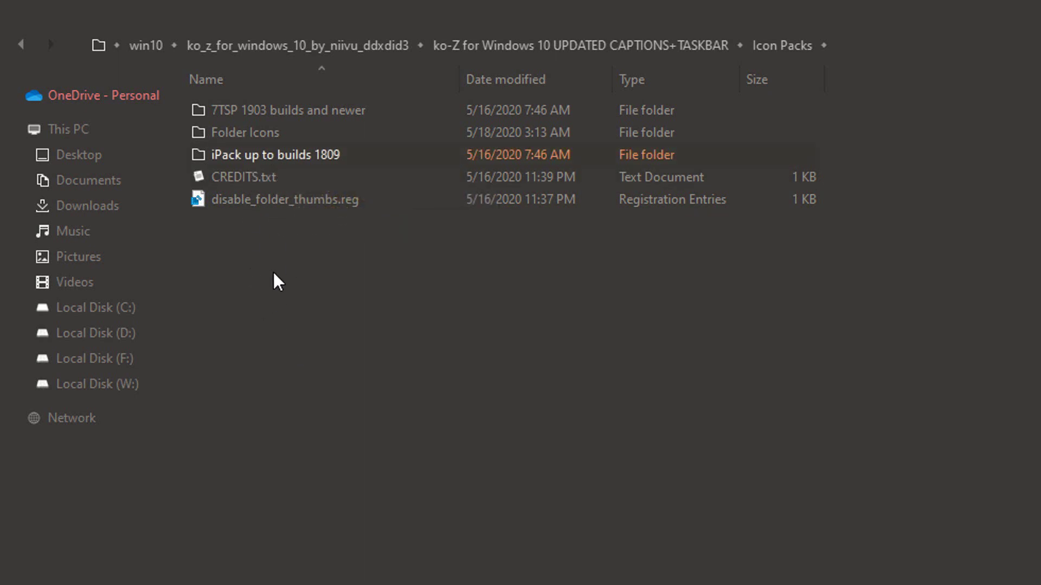
pyautogui.moveTo(330, 157)
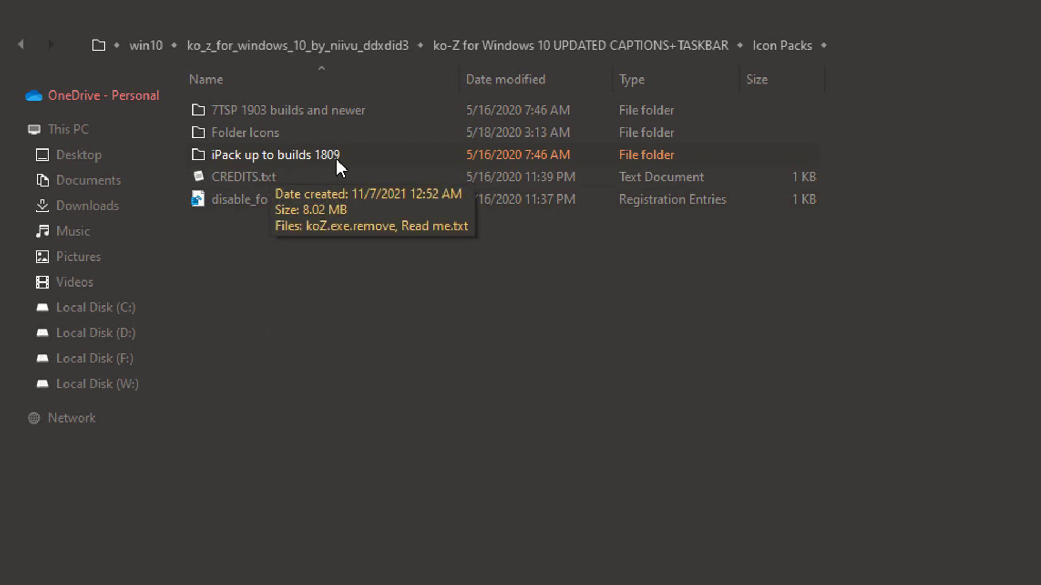
pyautogui.doubleClick(256, 155)
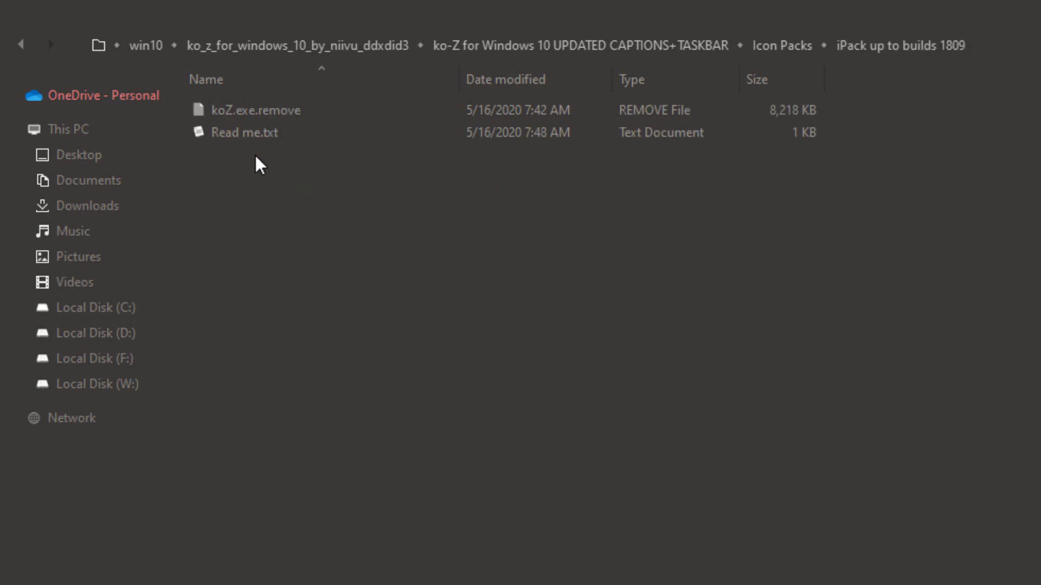
pyautogui.click(14, 42)
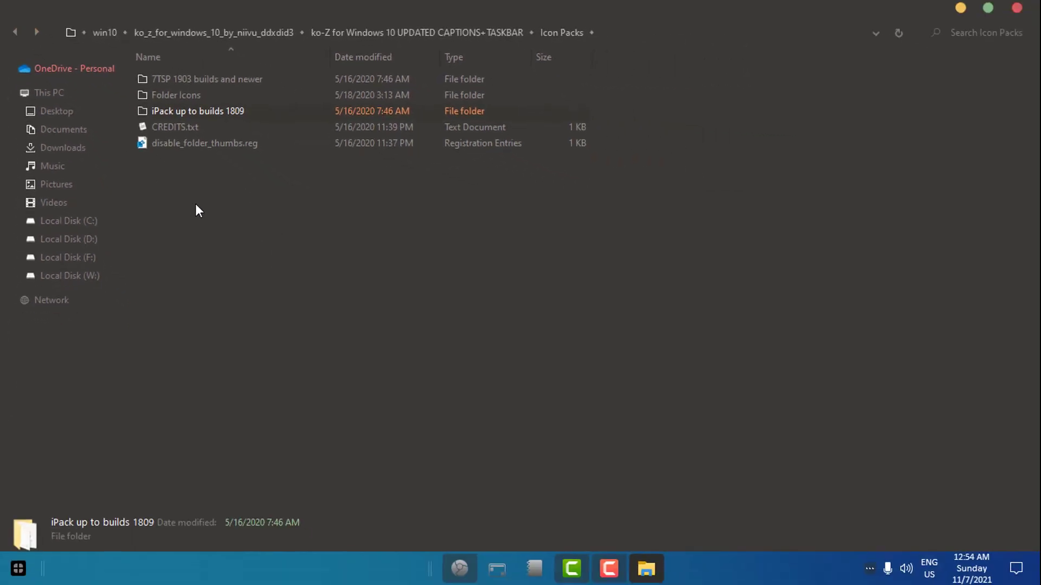
pyautogui.click(193, 78)
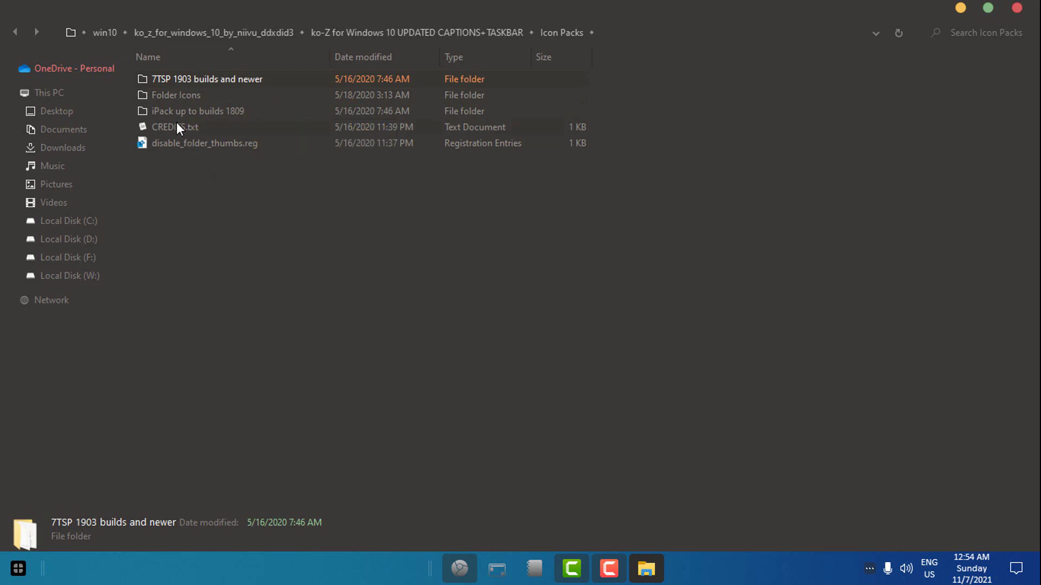
pyautogui.click(191, 151)
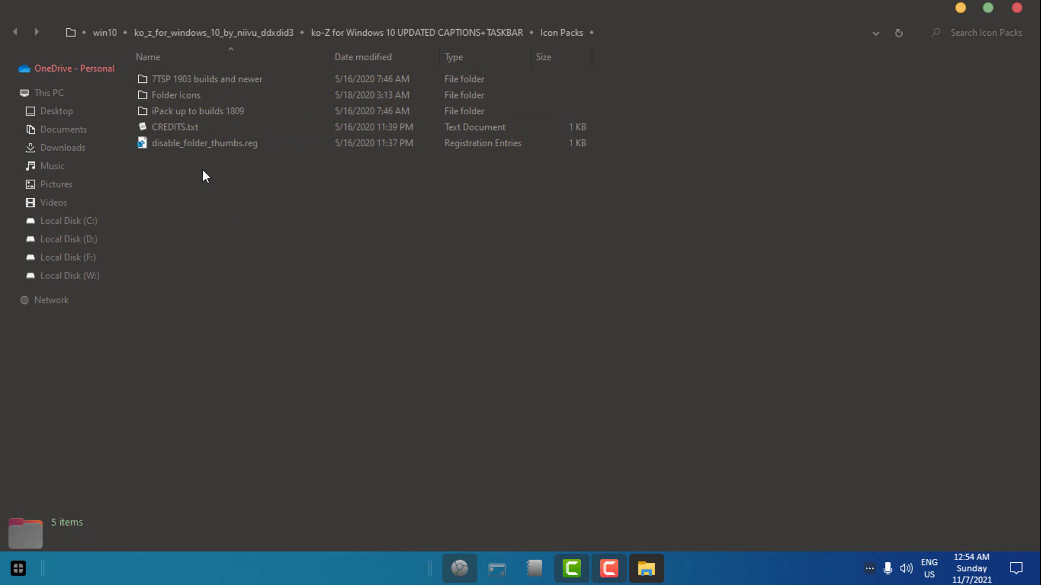
pyautogui.click(184, 81)
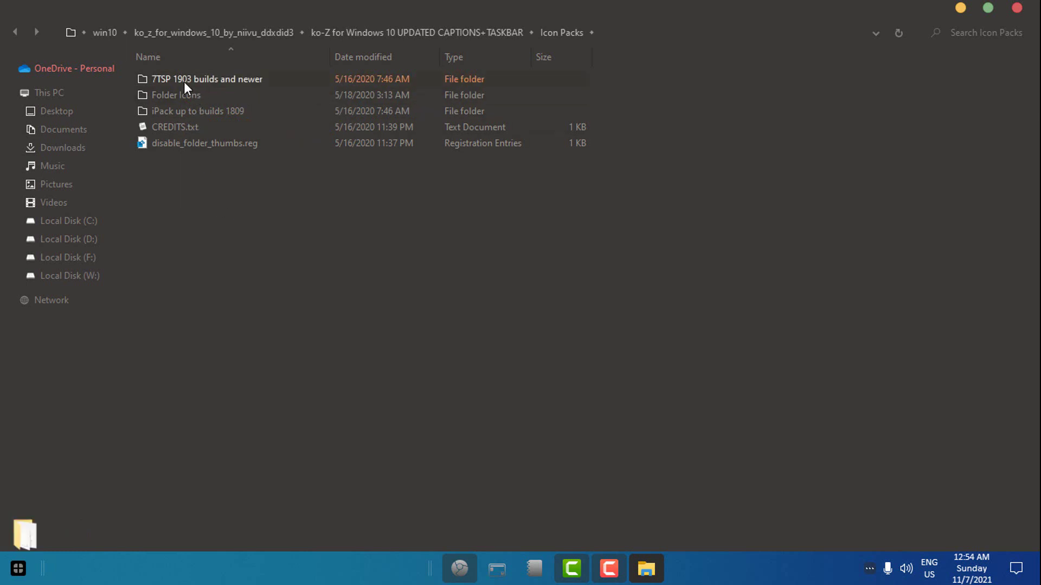
pyautogui.rightClick(228, 195)
pyautogui.click(258, 251)
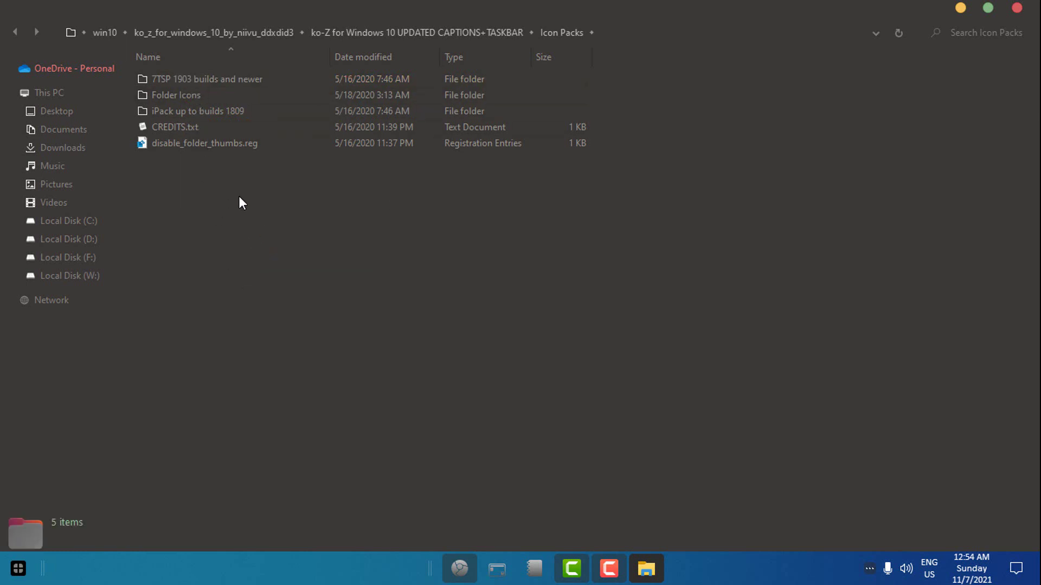
# Rename the REMOVE file in the "7TSP 1903 builds and newer" folder to 7TSP koZ.7z and close the folder window
pyautogui.click(206, 80)
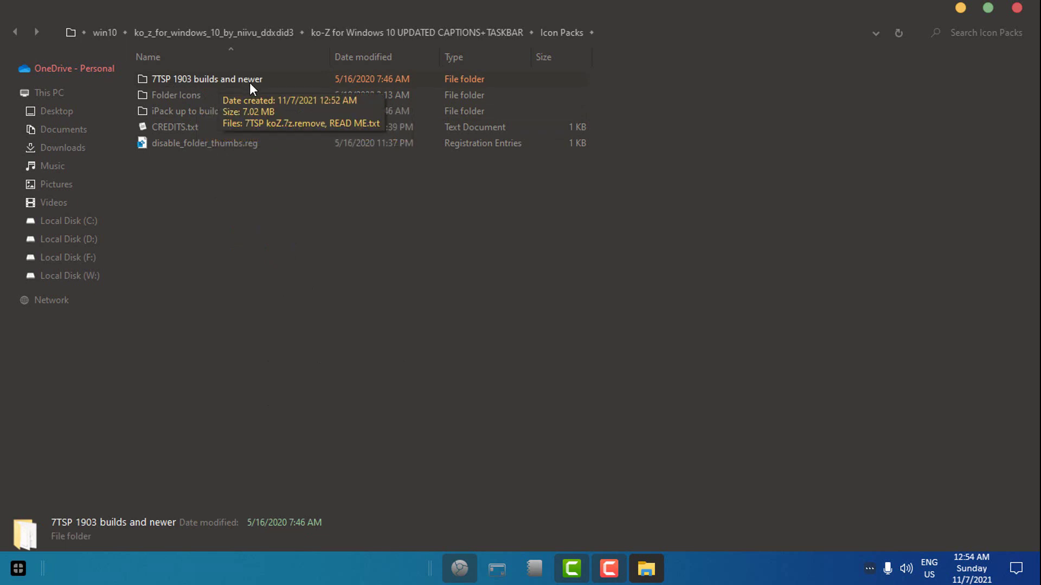
pyautogui.doubleClick(219, 80)
pyautogui.rightClick(212, 77)
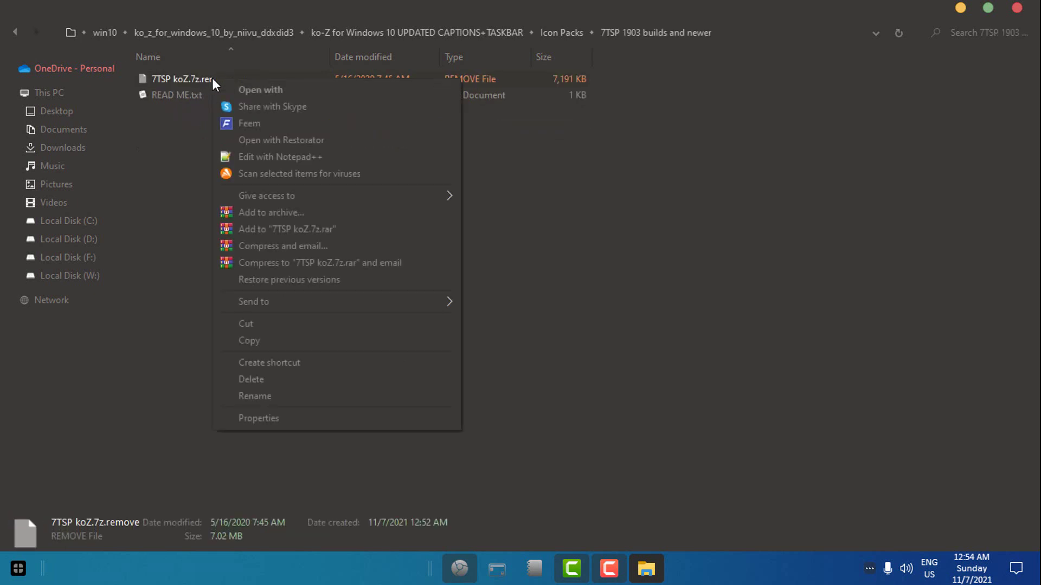
pyautogui.click(258, 395)
pyautogui.click(243, 82)
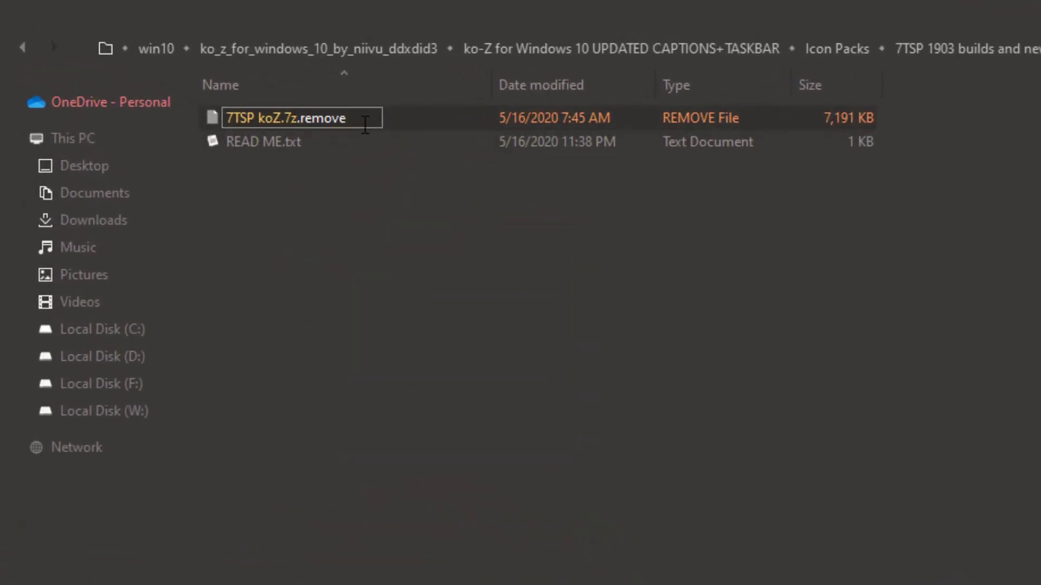
pyautogui.hotkey('shift', 'Left')
pyautogui.hotkey('shift', 'Left')
pyautogui.hotkey('shift', 'Left')
pyautogui.hotkey('shift', 'Left')
pyautogui.hotkey('shift', 'Left')
pyautogui.hotkey('shift', 'Left')
pyautogui.hotkey('shift', 'Left')
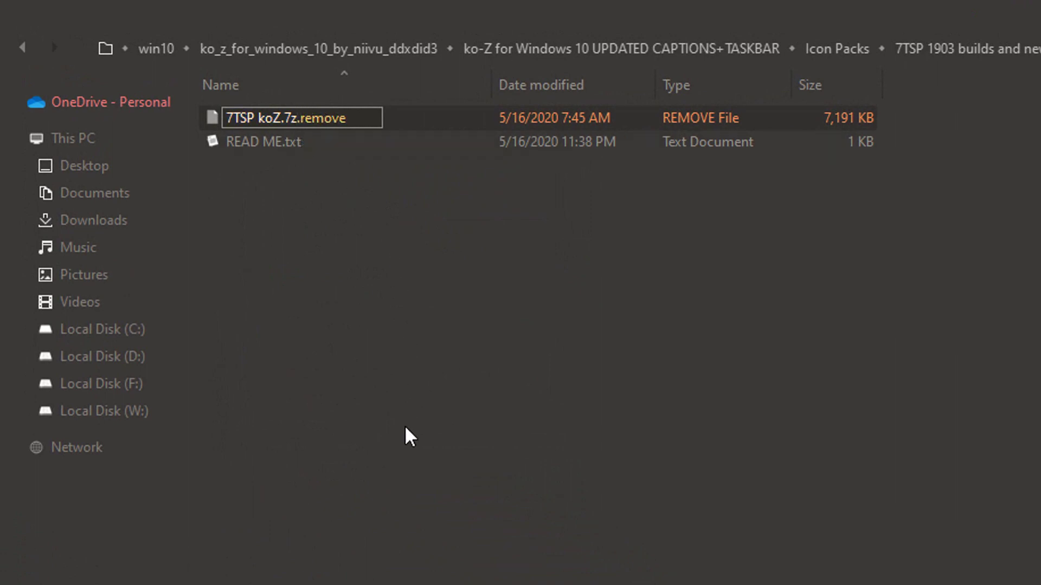
pyautogui.press('BackSpace')
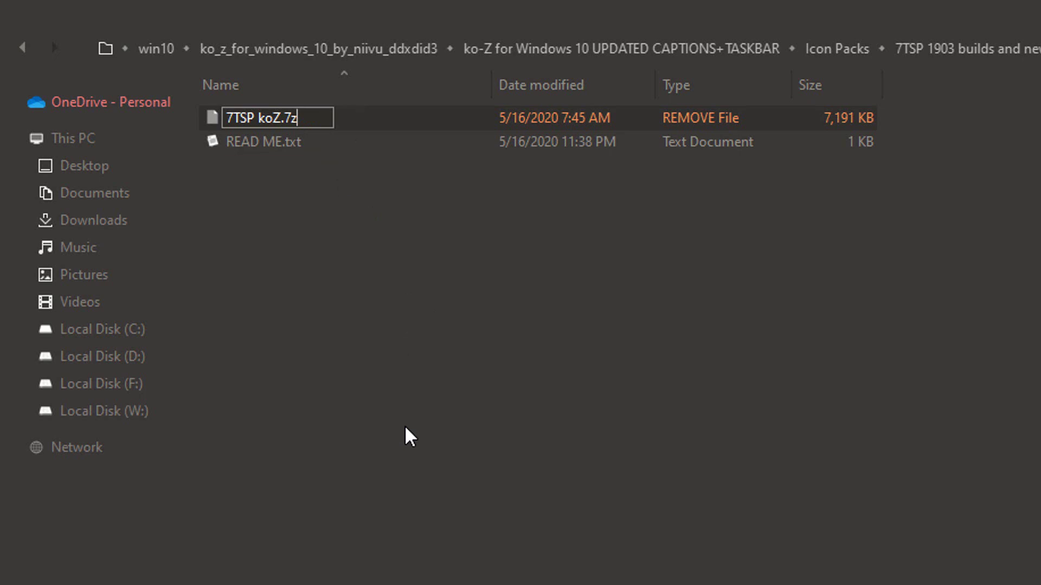
pyautogui.press('Return')
pyautogui.click(881, 436)
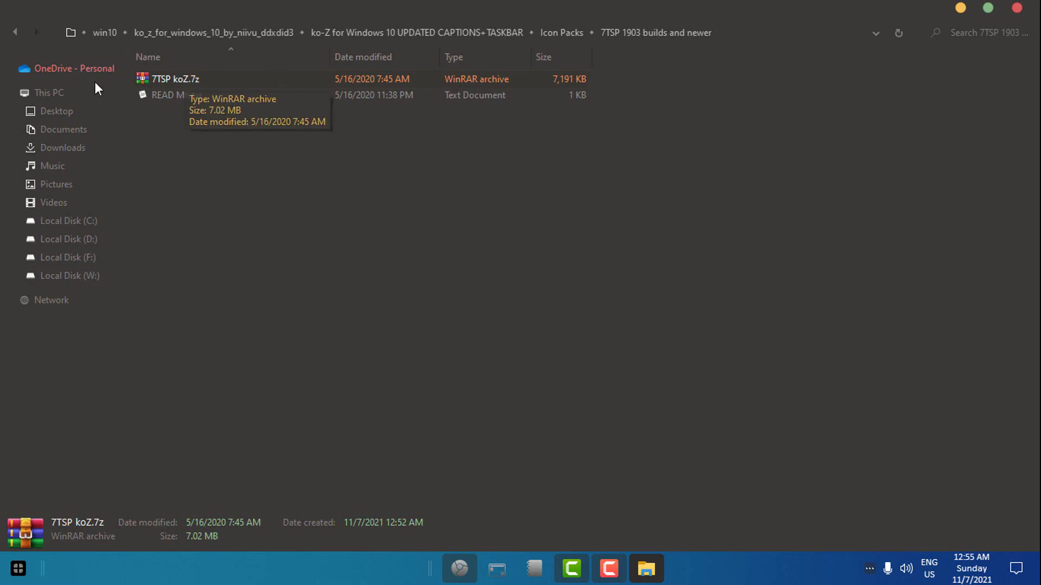
pyautogui.click(14, 32)
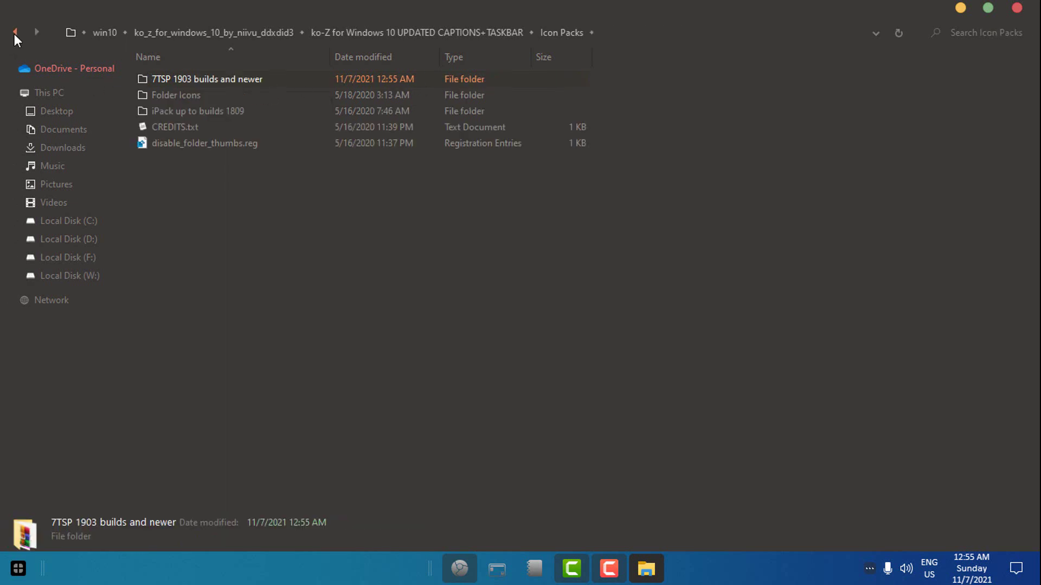
pyautogui.click(1016, 8)
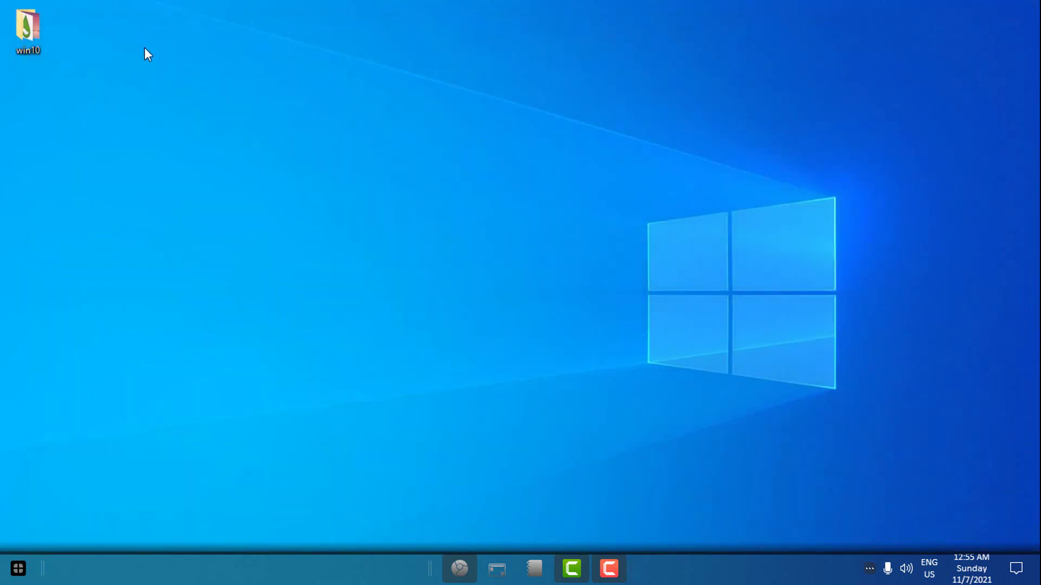
# Extract the 7tsp_gui_2019_edition archive in the desktop win10 folder into its own subfolder
pyautogui.doubleClick(24, 27)
pyautogui.click(221, 98)
pyautogui.rightClick(221, 88)
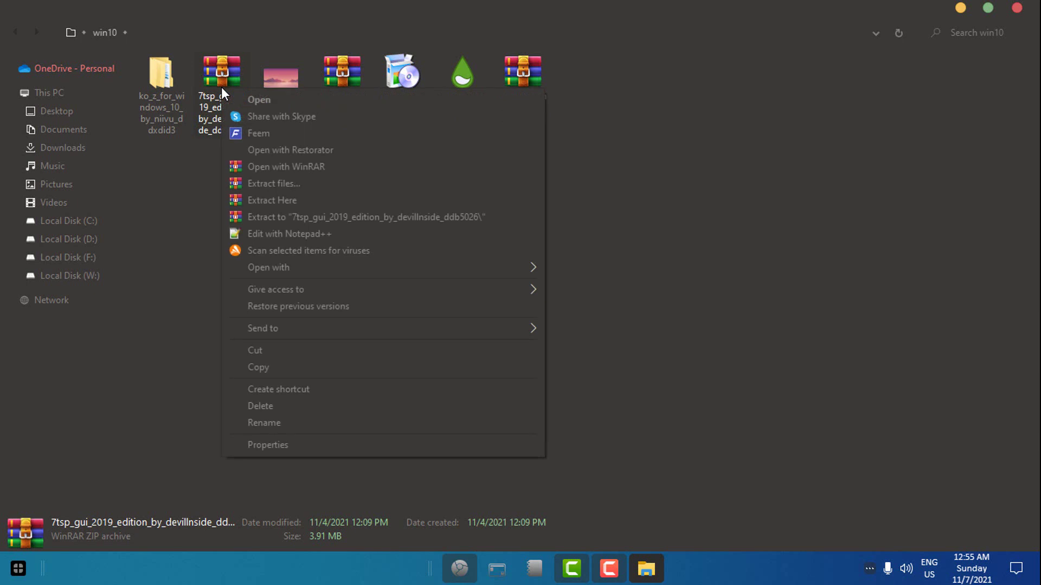
pyautogui.click(270, 220)
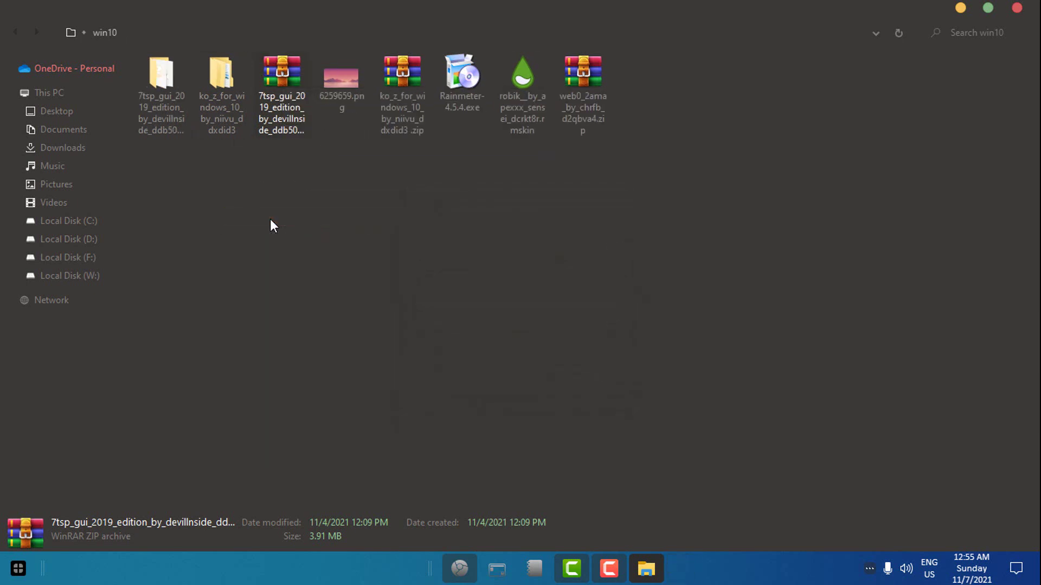
# Rename the 7tsp GUI v0.6(2019).ee file in the extracted folder to 7tsp GUI v0.6(2019).exe, accepting the extension change
pyautogui.doubleClick(161, 76)
pyautogui.click(210, 80)
pyautogui.rightClick(203, 80)
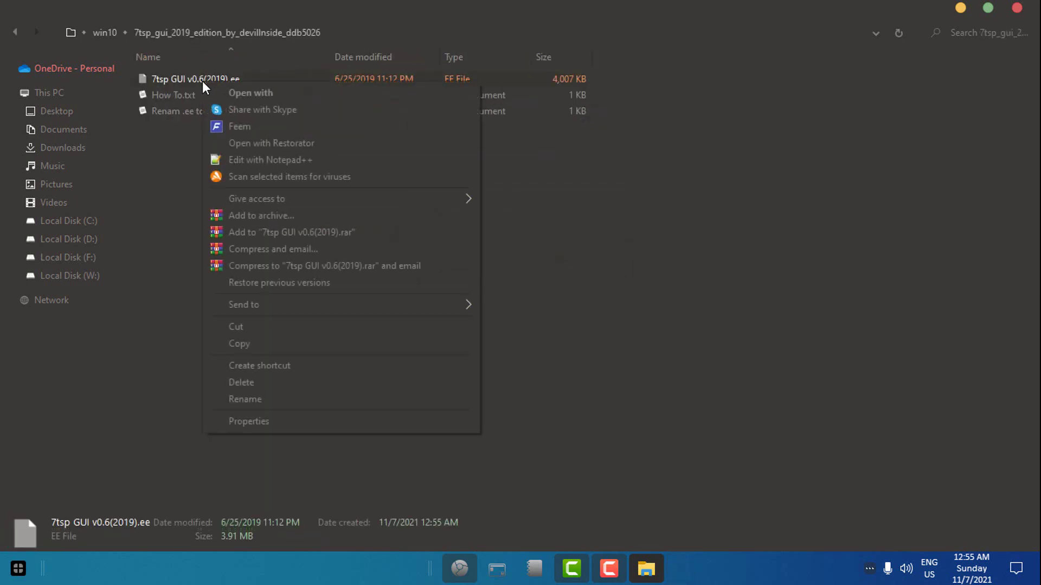
pyautogui.click(268, 398)
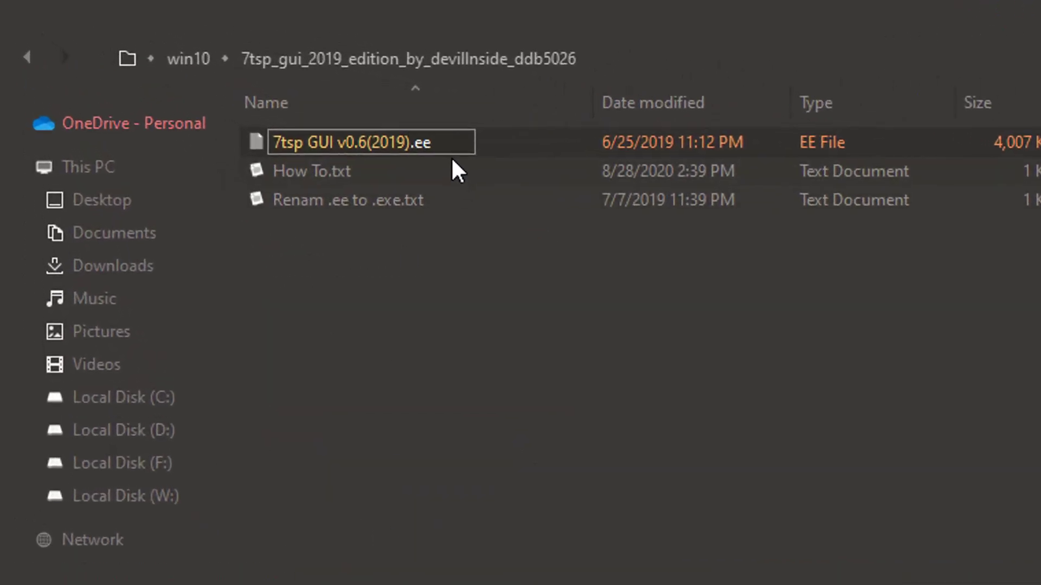
pyautogui.click(454, 149)
pyautogui.press('BackSpace')
pyautogui.write('xe')
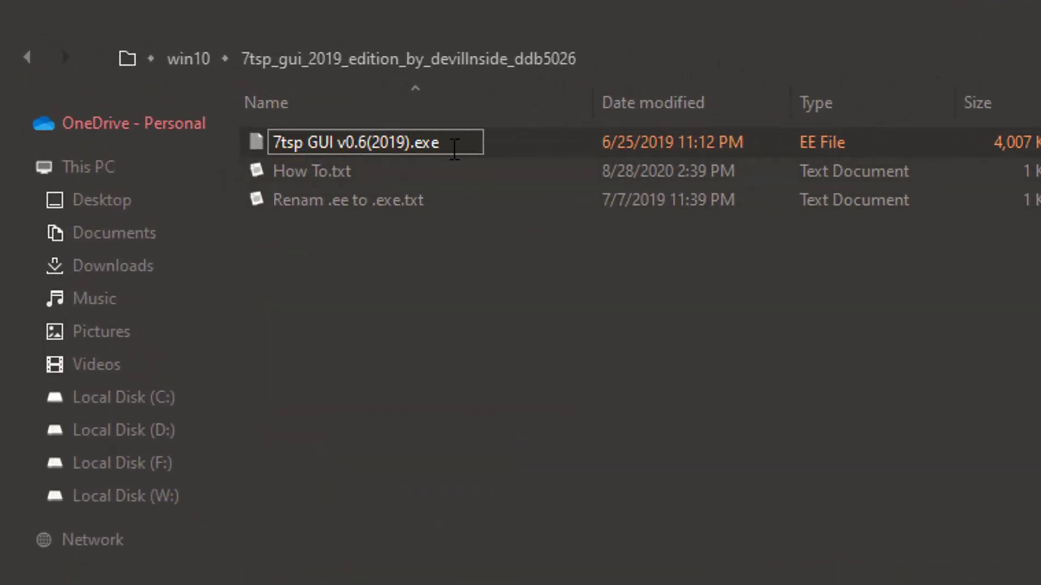
pyautogui.press('Return')
pyautogui.click(865, 434)
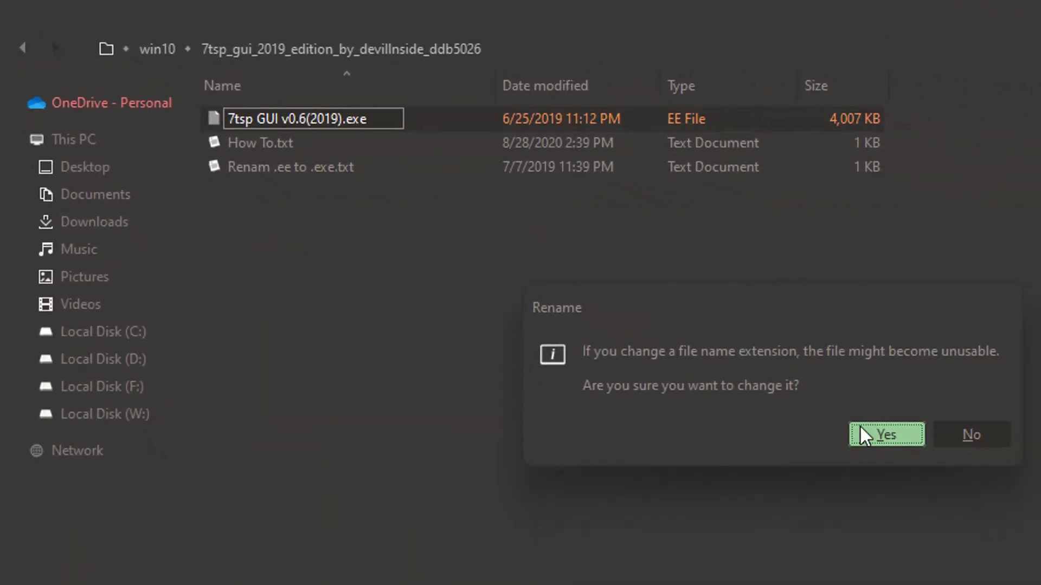
# Launch 7tsp GUI v0.6(2019).exe, close its folder window and view the current icons in This PC
pyautogui.rightClick(285, 126)
pyautogui.click(267, 139)
pyautogui.click(267, 119)
pyautogui.rightClick(268, 118)
pyautogui.click(325, 138)
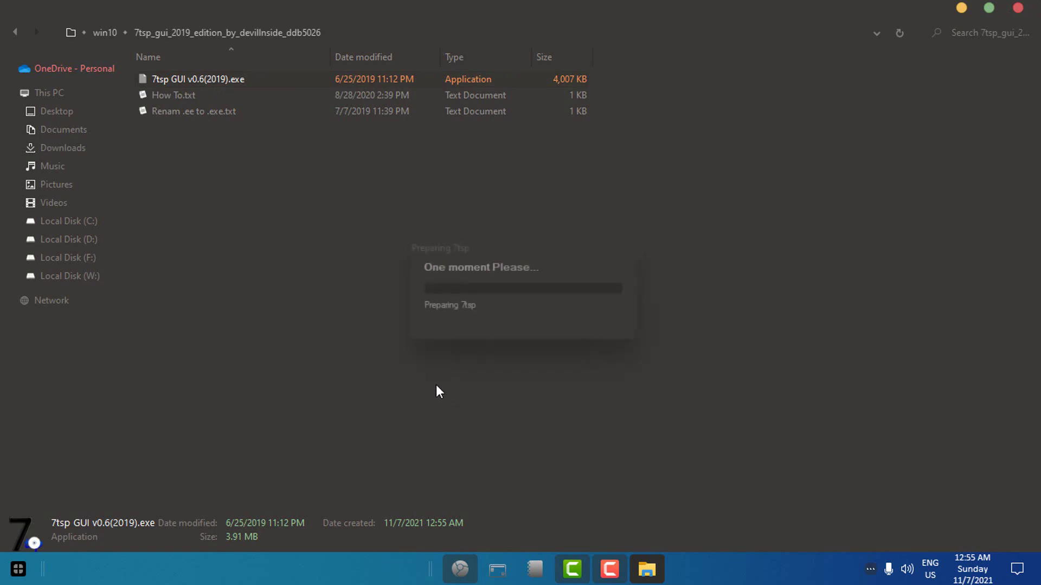
pyautogui.click(1018, 8)
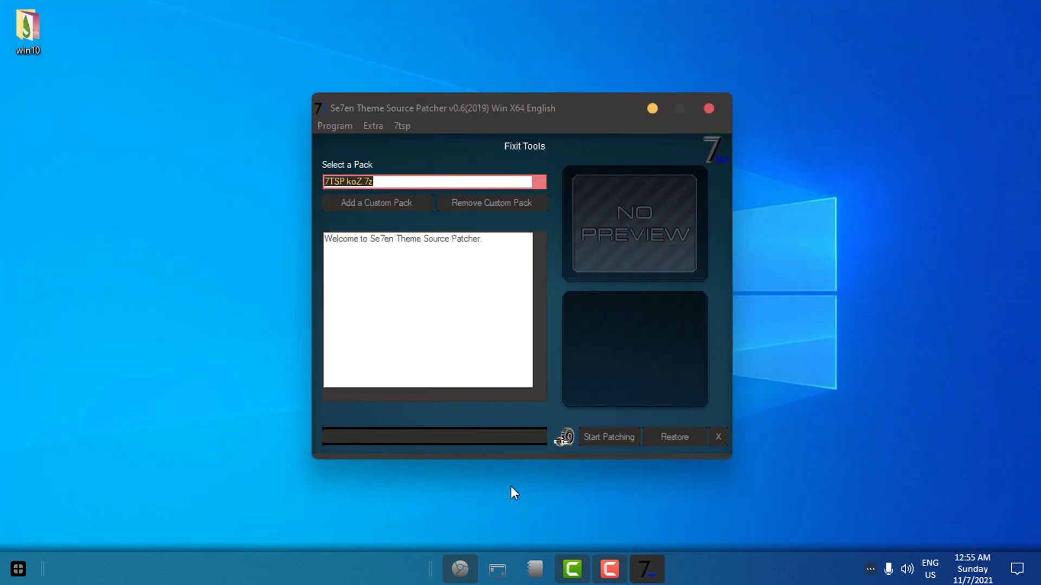
pyautogui.click(499, 572)
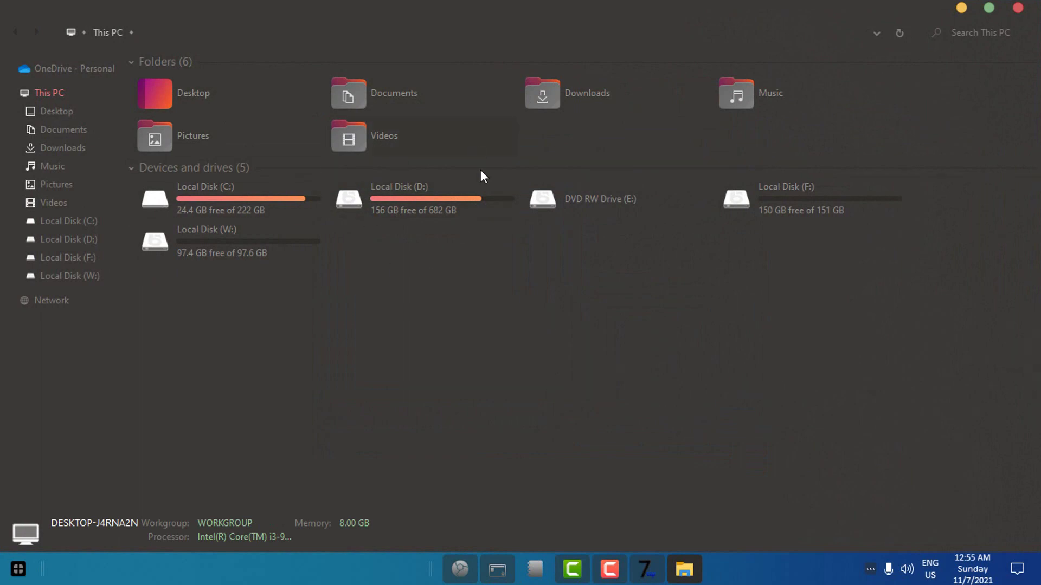
pyautogui.hotkey('alt', 'F4')
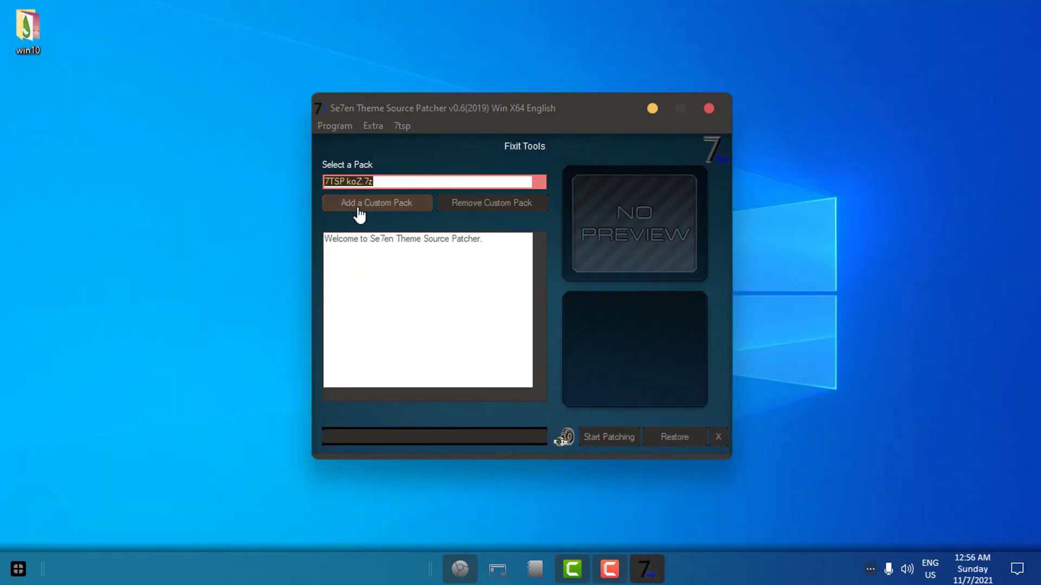
# Add 7TSP koZ.7z from the "7TSP 1903 builds and newer" folder as a custom pack and close the patcher
pyautogui.click(375, 204)
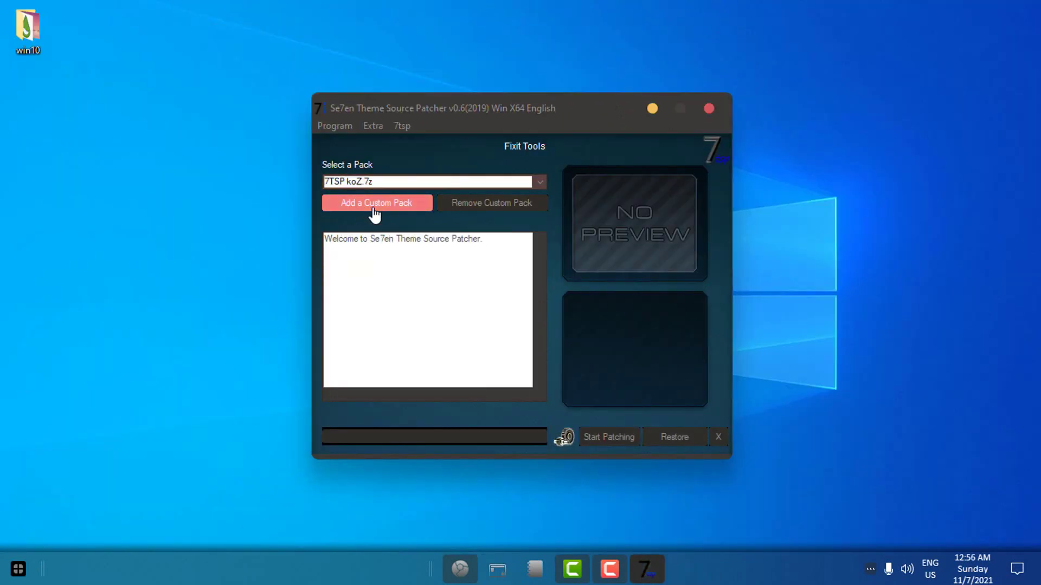
pyautogui.doubleClick(469, 219)
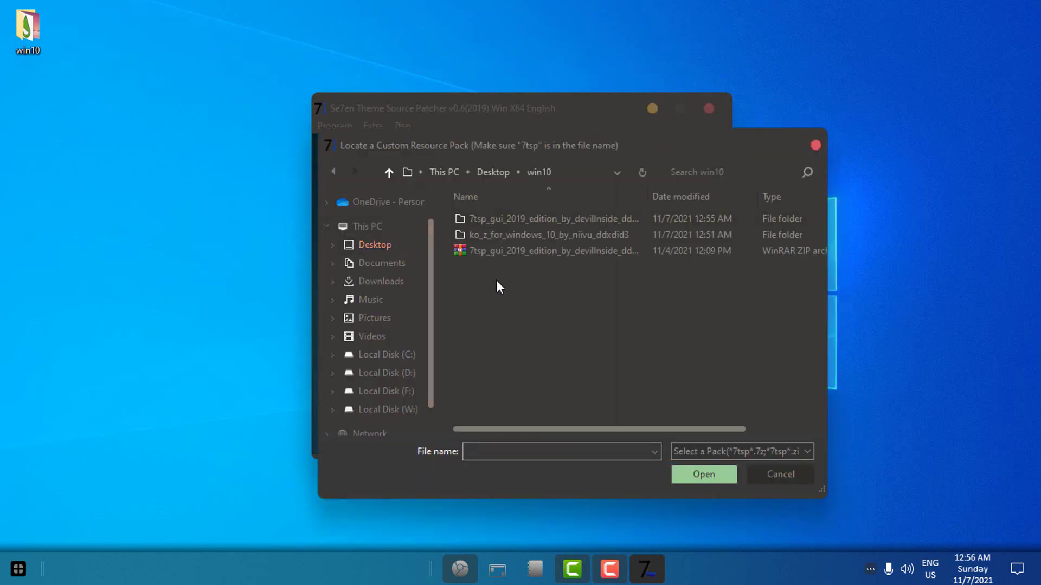
pyautogui.doubleClick(498, 235)
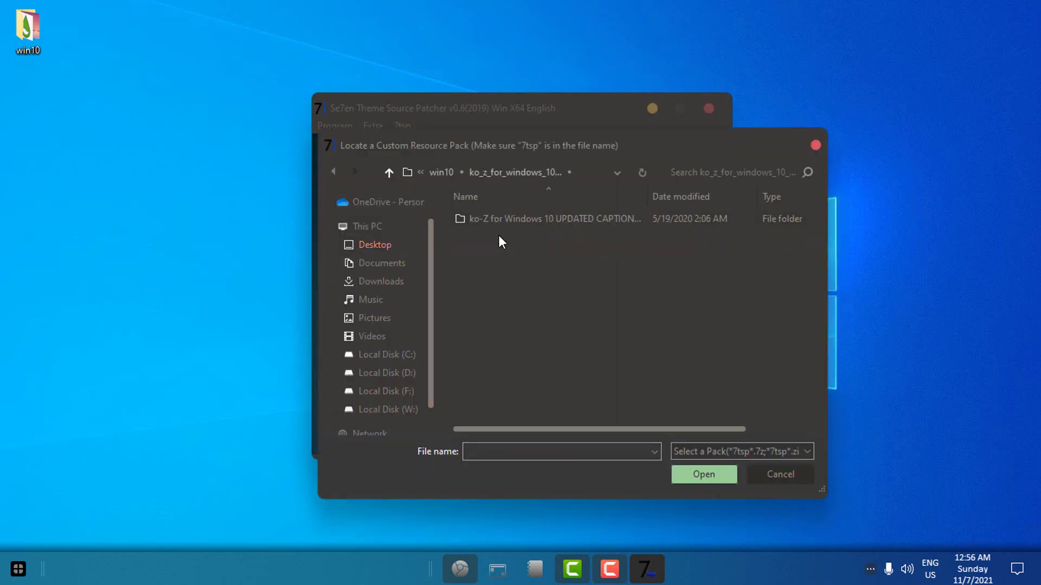
pyautogui.doubleClick(512, 219)
pyautogui.doubleClick(503, 250)
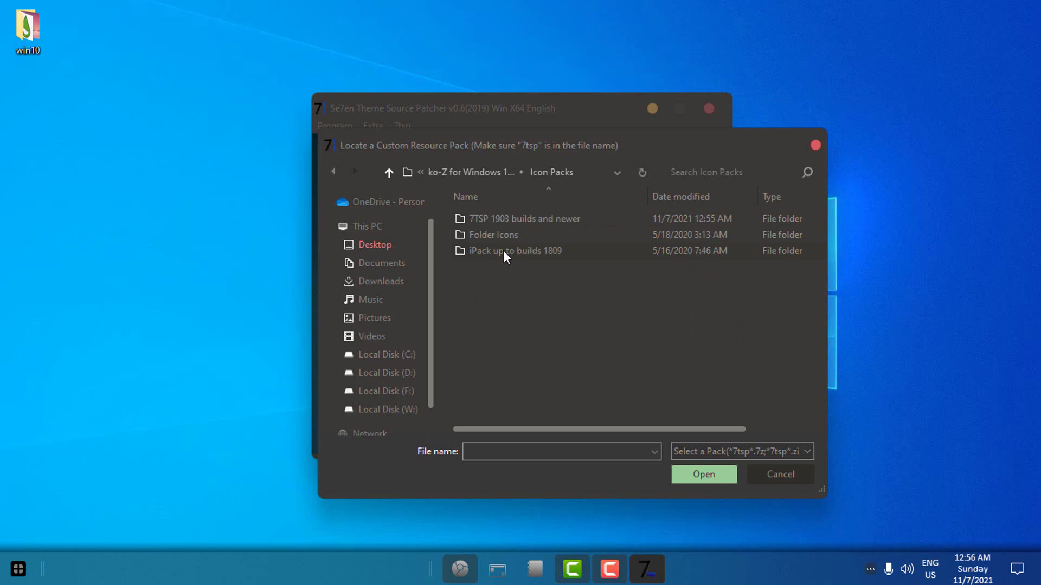
pyautogui.doubleClick(505, 219)
pyautogui.click(499, 223)
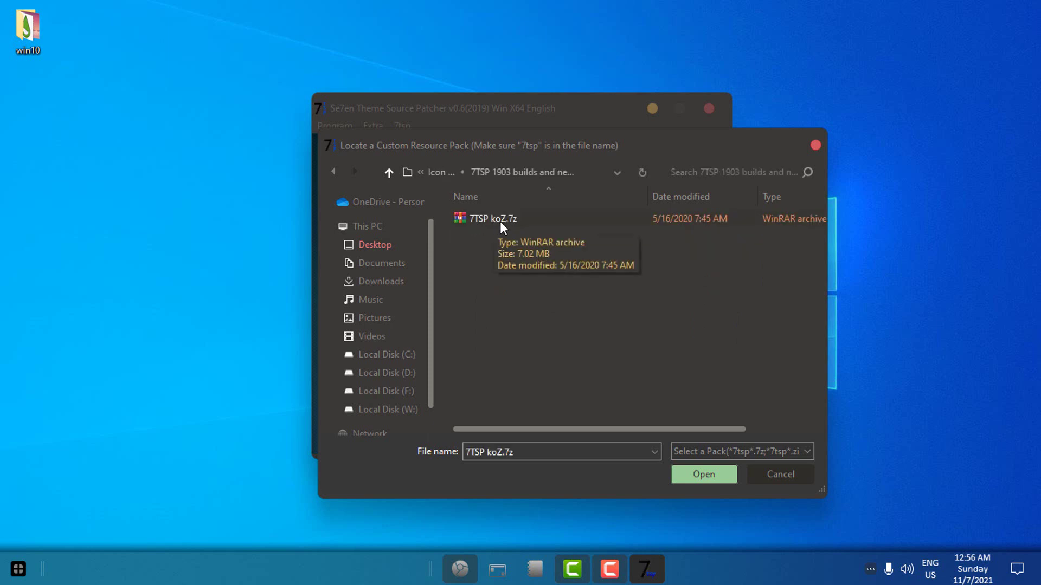
pyautogui.click(699, 475)
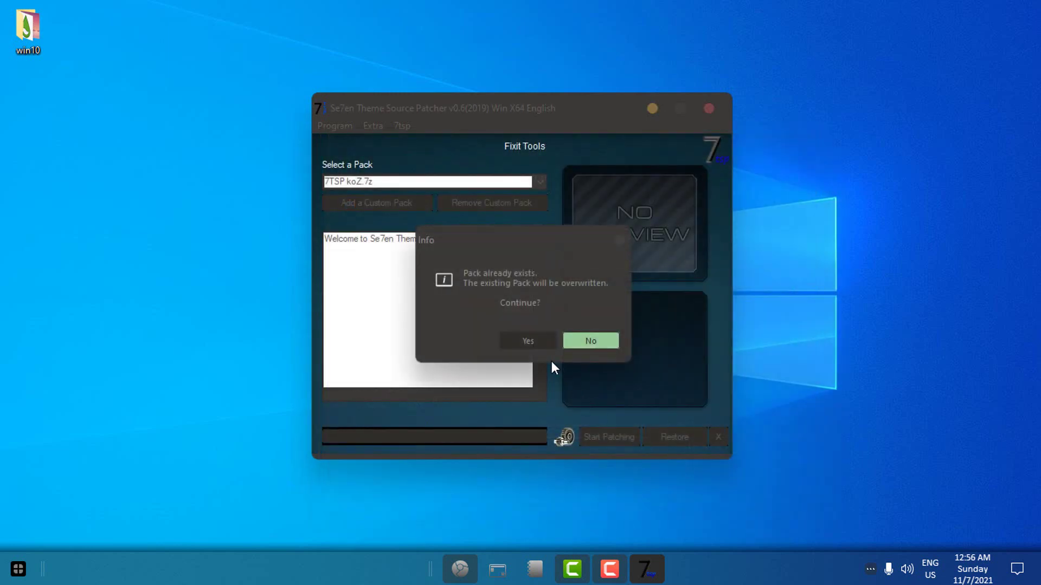
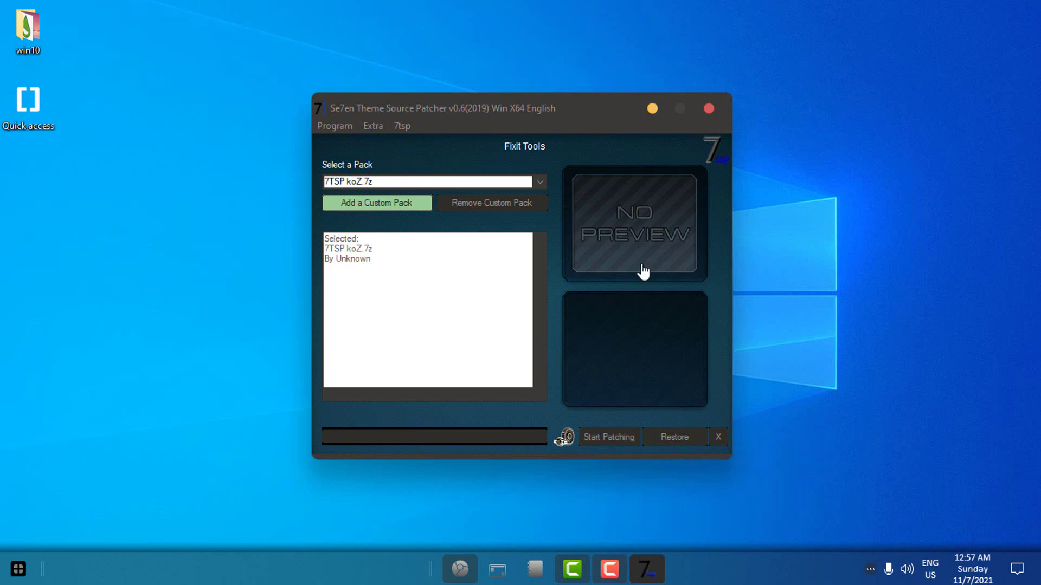
pyautogui.click(711, 111)
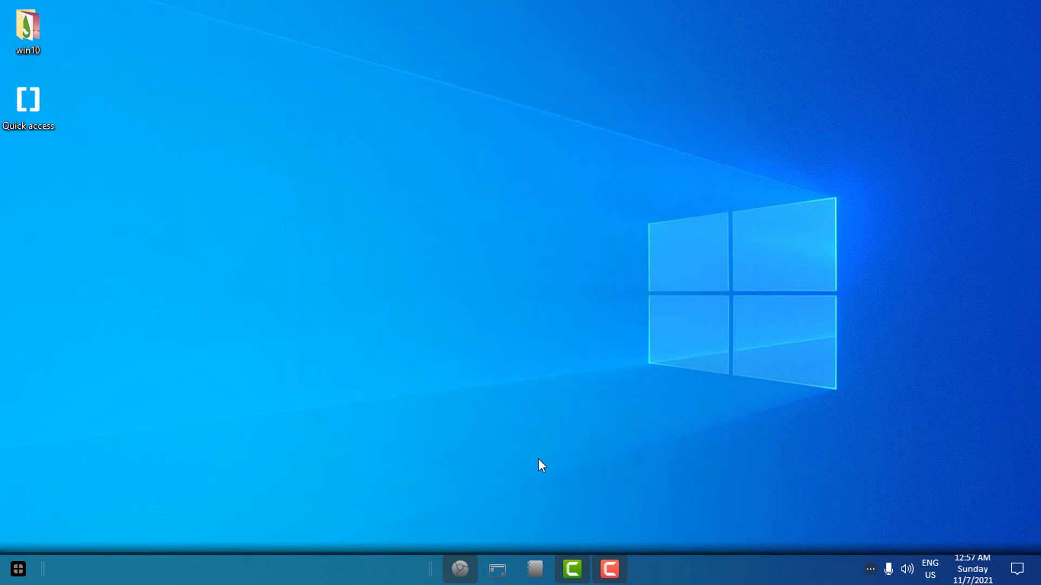
# Check the drive and folder icons in This PC and on Local Disk (C:)
pyautogui.click(497, 569)
pyautogui.doubleClick(414, 291)
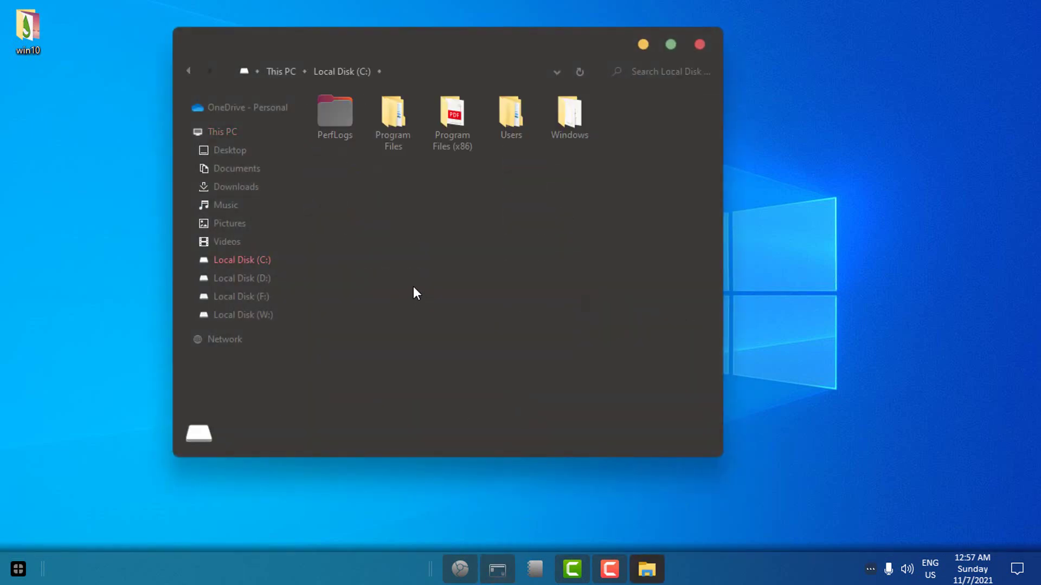
pyautogui.click(189, 71)
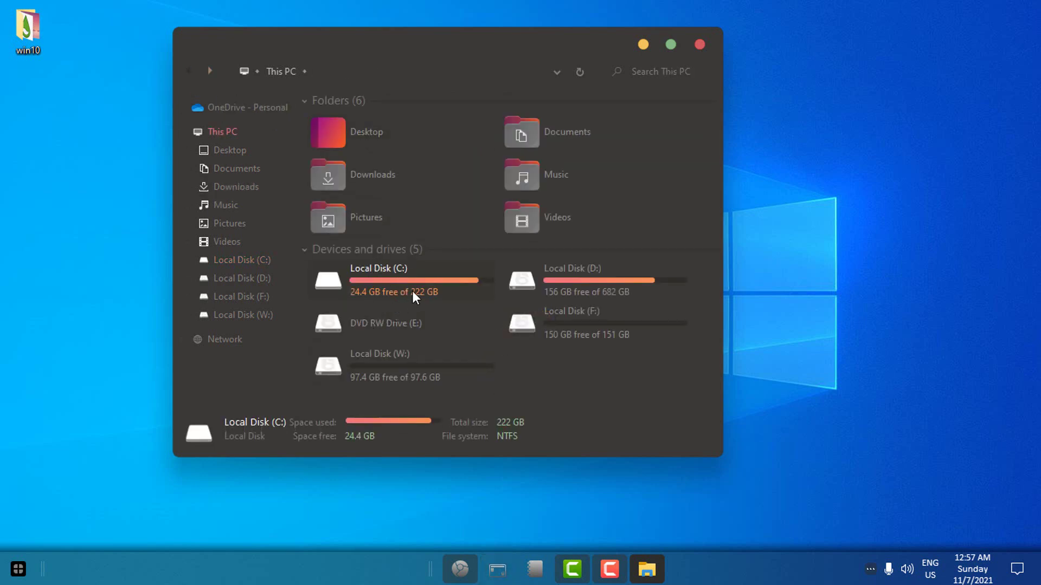
pyautogui.moveTo(419, 292)
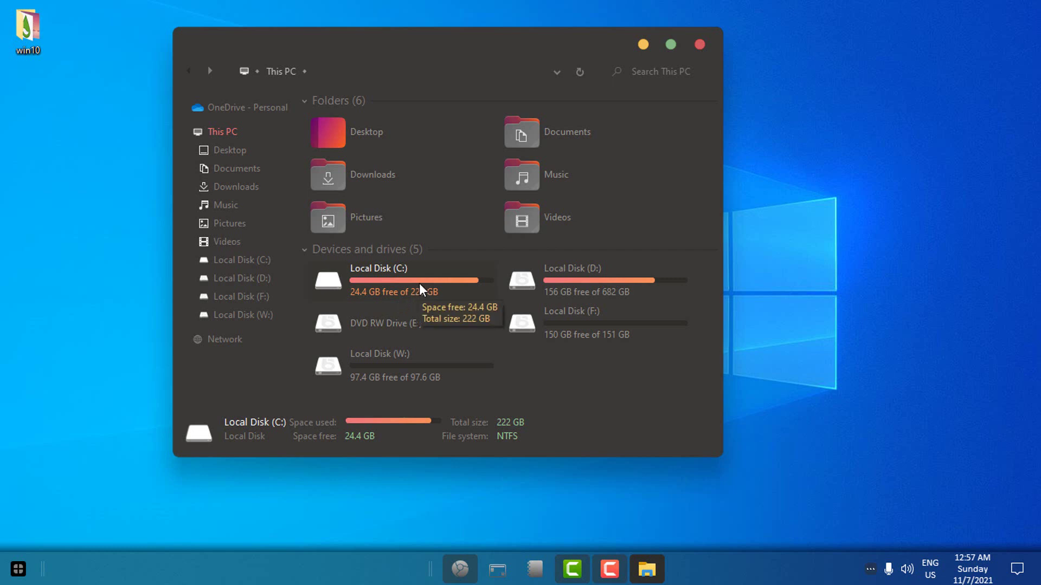
pyautogui.doubleClick(420, 285)
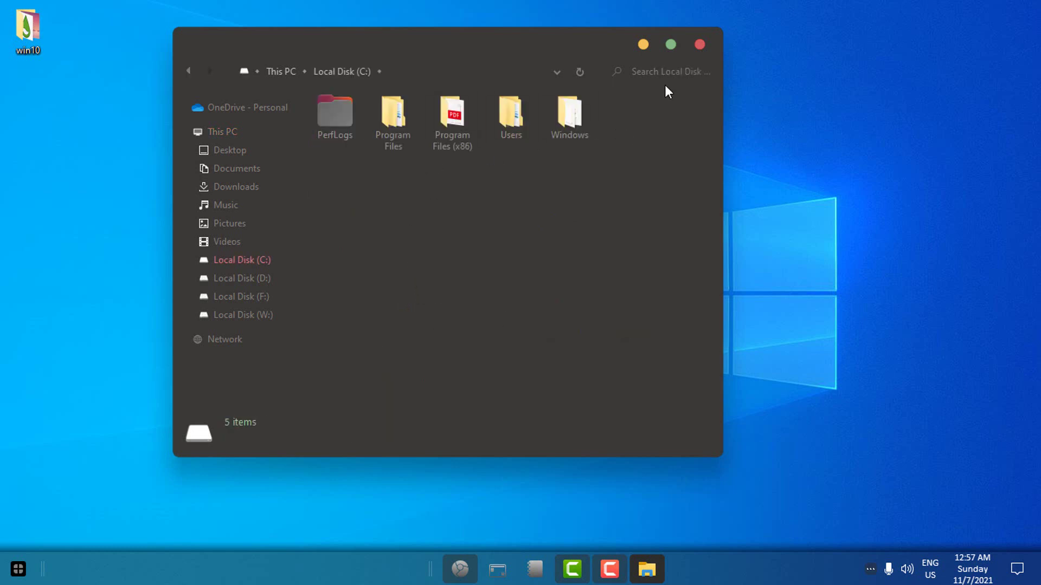
pyautogui.click(700, 44)
# Enable "Always show icons, never thumbnails" in File Explorer Options from the Control Panel and close the Control Panel
pyautogui.click(18, 569)
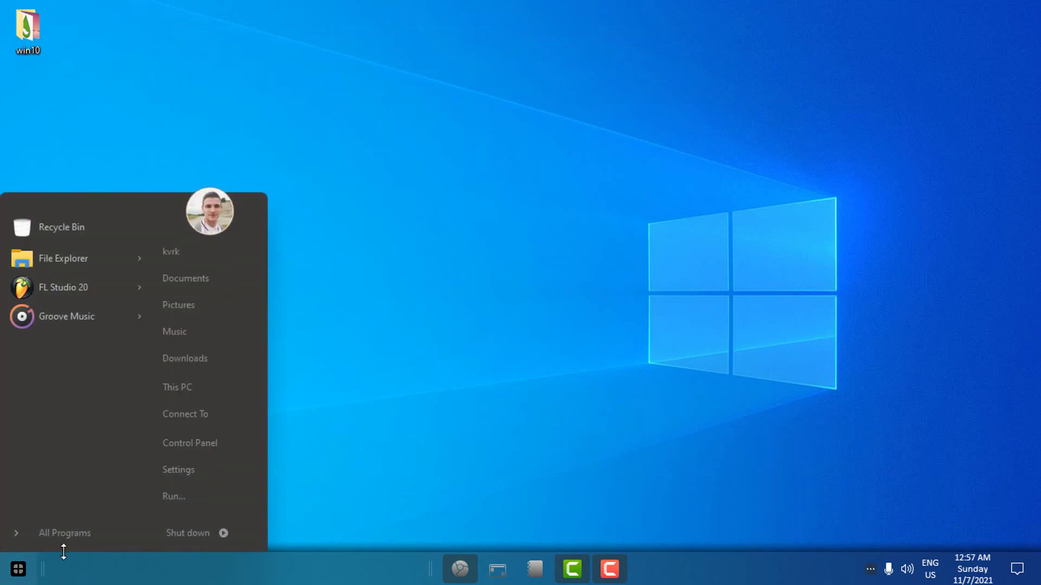
pyautogui.click(226, 452)
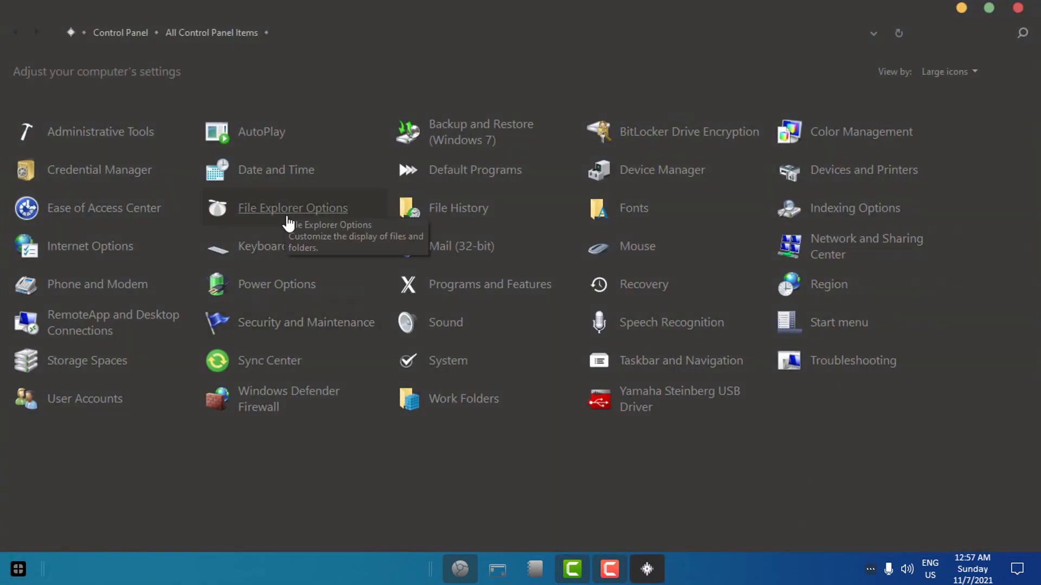
pyautogui.click(319, 216)
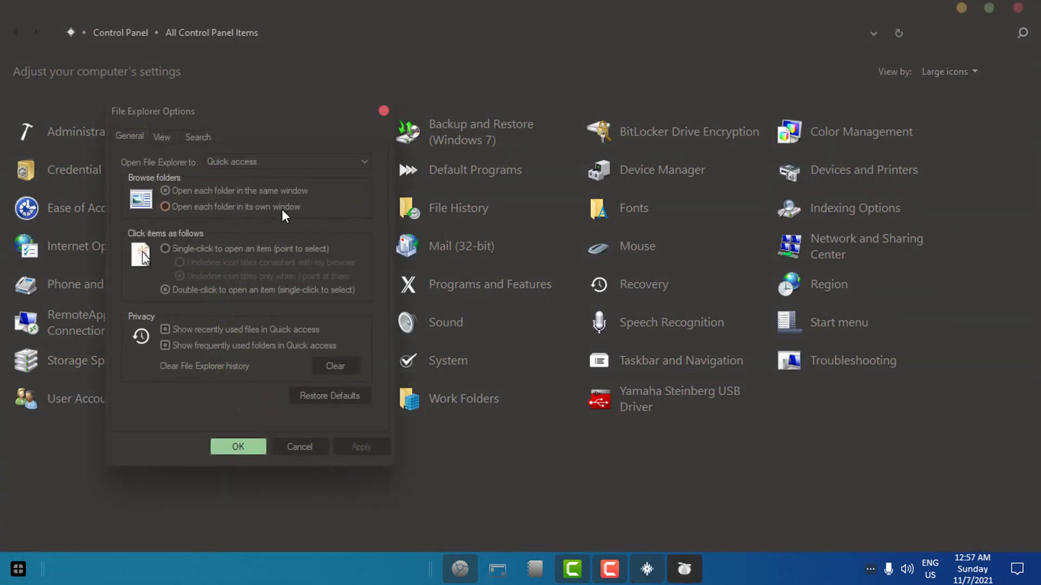
pyautogui.click(174, 140)
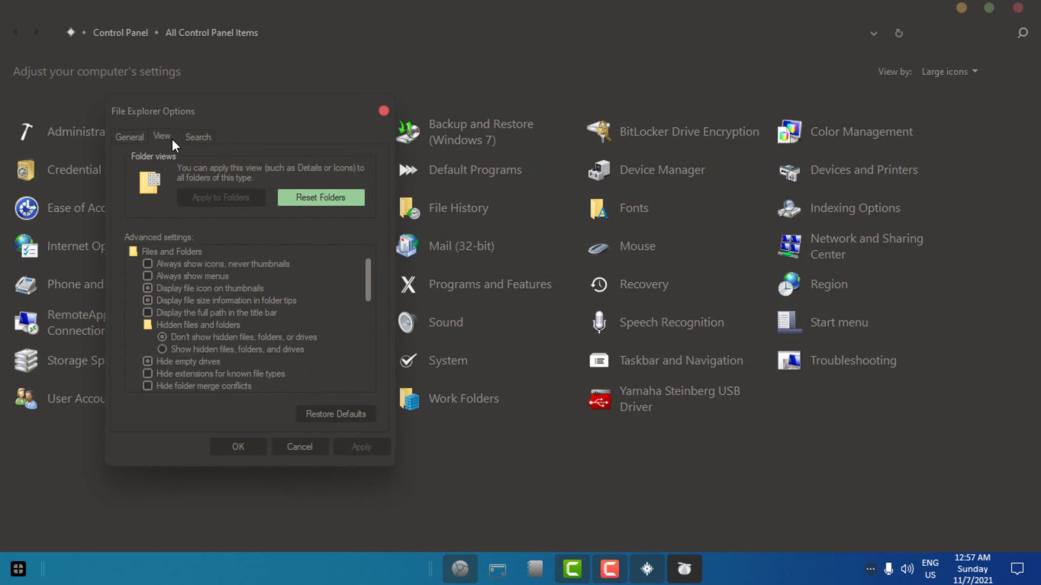
pyautogui.click(150, 264)
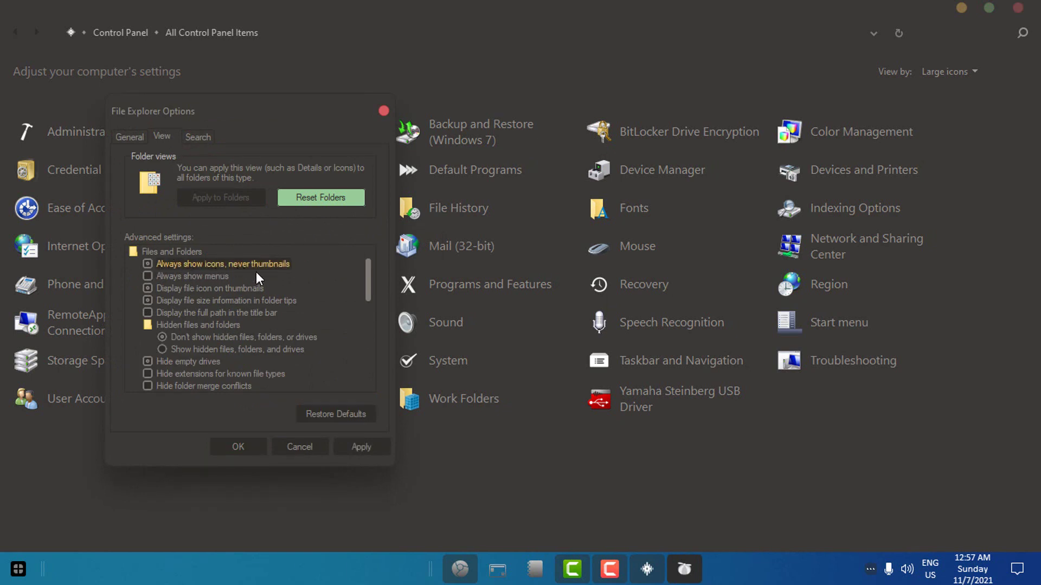
pyautogui.click(252, 444)
pyautogui.hotkey('alt', 'F4')
# Reopen This PC and Local Disk (C:) to inspect the folder icons with thumbnails turned off
pyautogui.press('super+e')
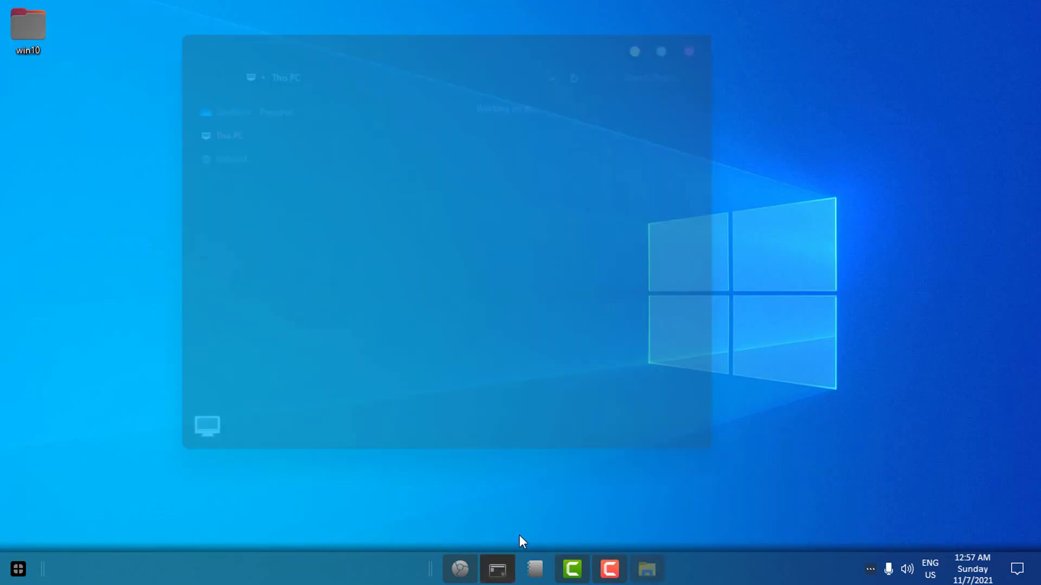
pyautogui.doubleClick(440, 281)
pyautogui.moveTo(590, 213); pyautogui.dragTo(411, 235)
pyautogui.click(196, 71)
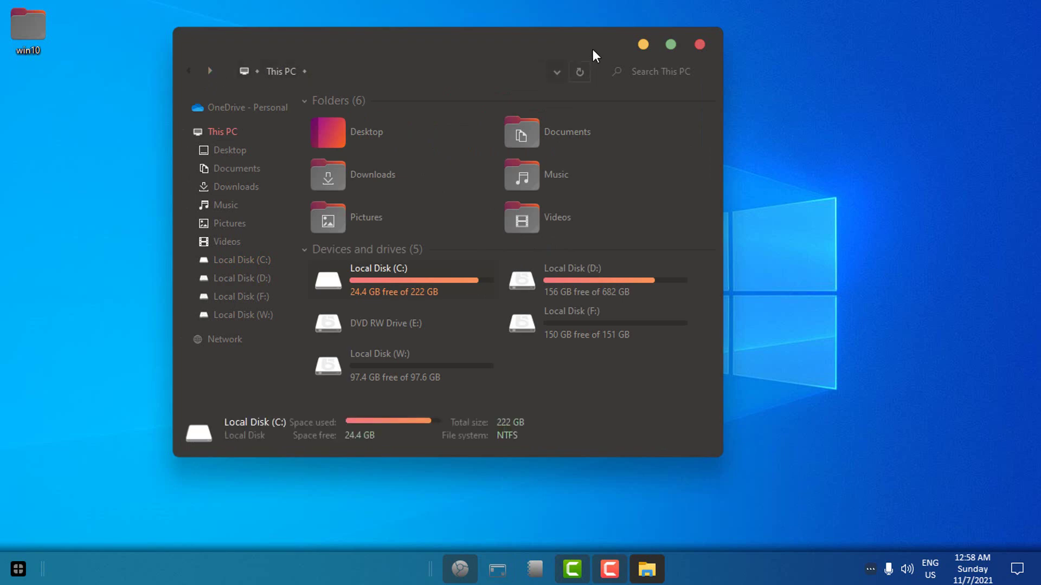
pyautogui.click(699, 44)
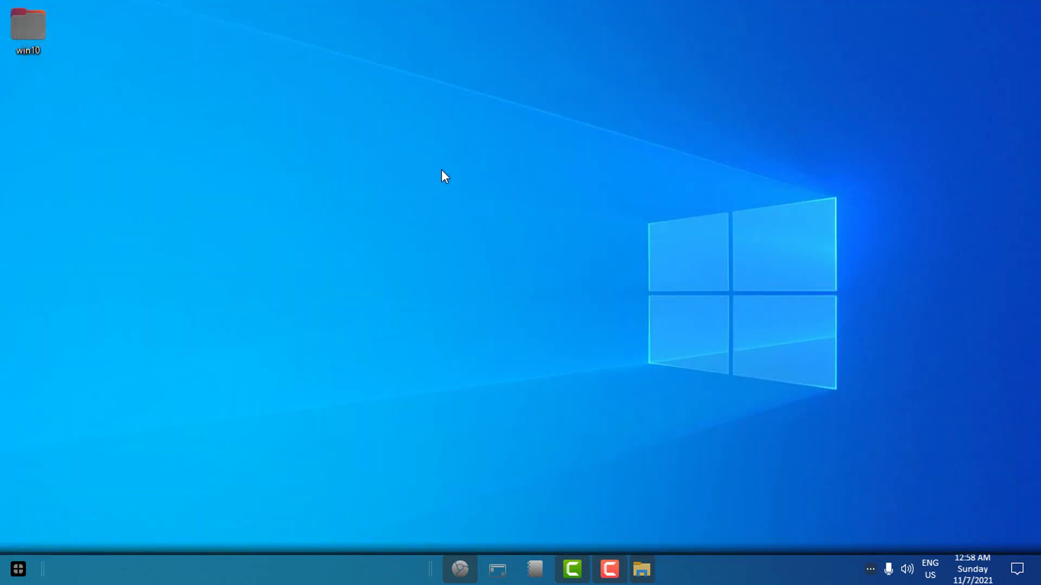
# Install Rainmeter-4.5.4.exe from the win10 folder as a standard installation with launch on startup, and run Rainmeter on completion
pyautogui.doubleClick(39, 30)
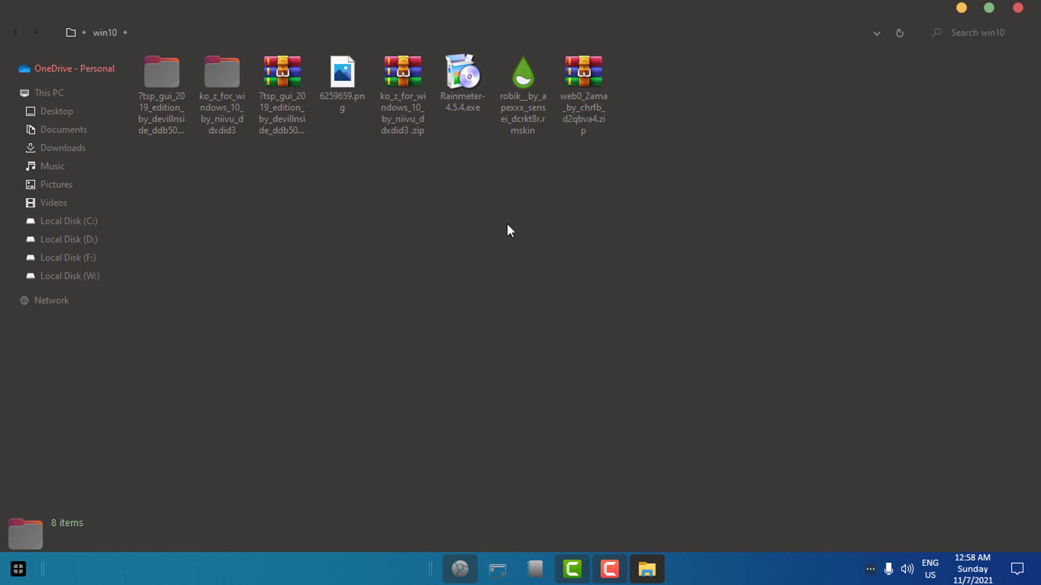
pyautogui.doubleClick(464, 81)
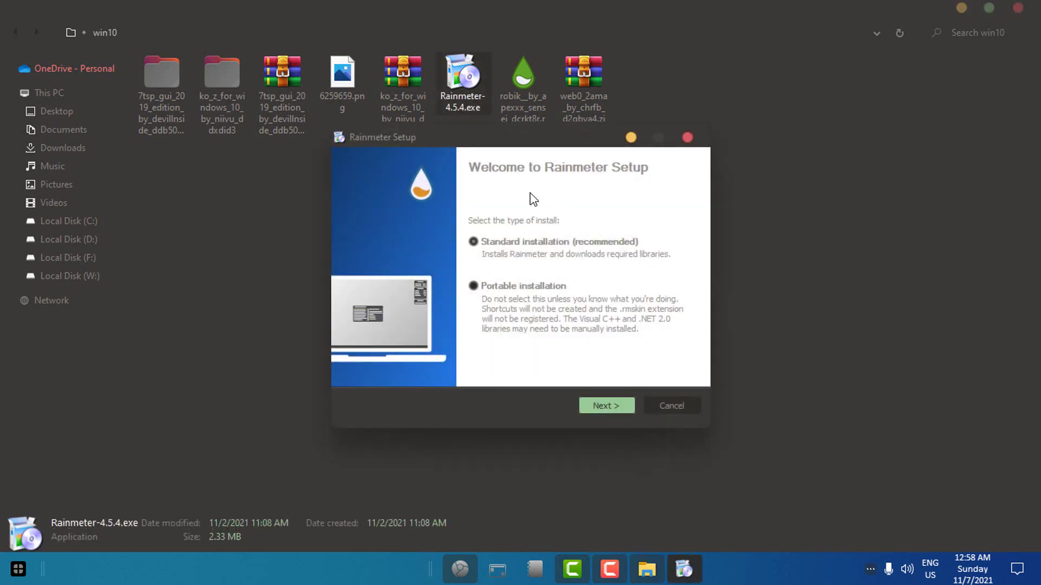
pyautogui.click(606, 407)
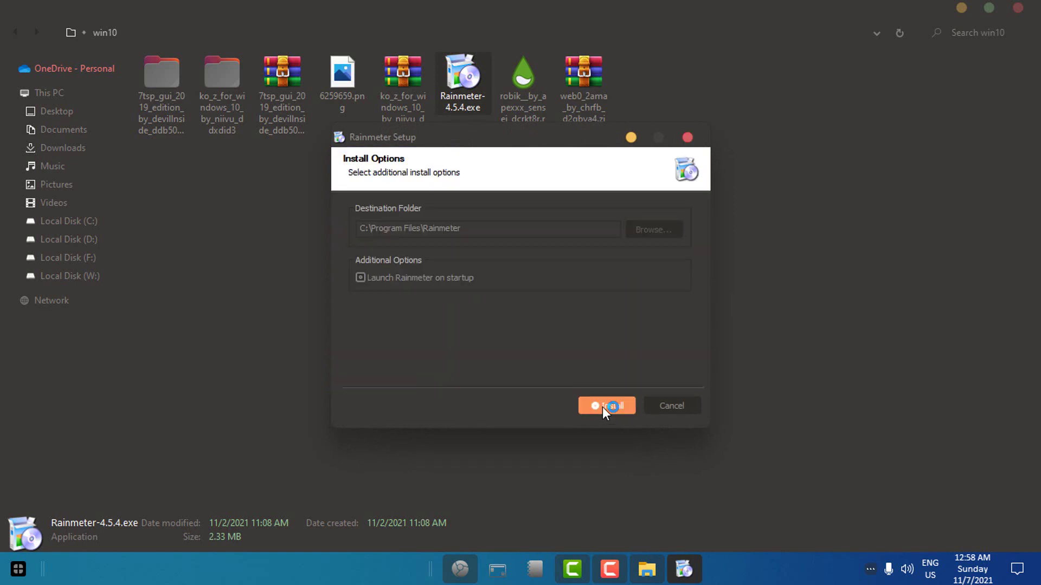
pyautogui.click(603, 406)
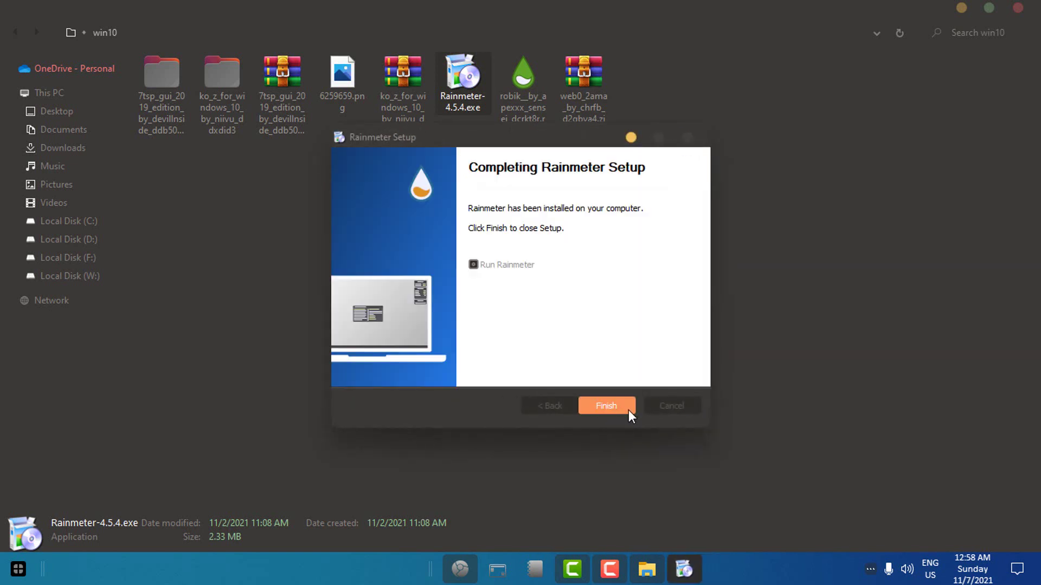
pyautogui.click(617, 407)
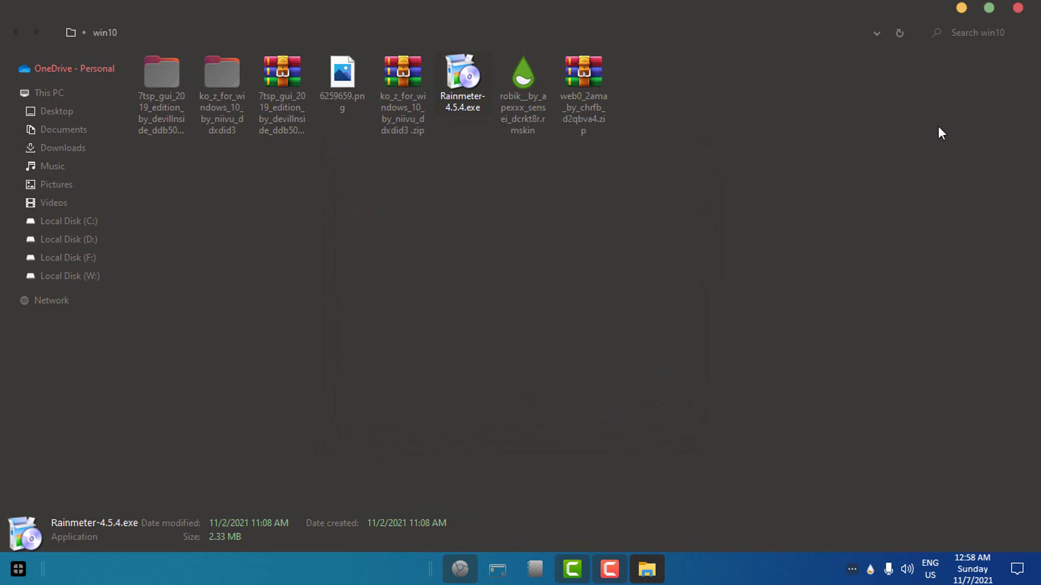
# Install the robik__by_apexxx_sensei_dcrkt8r.rmskin Rainmeter skin from the win10 folder
pyautogui.click(962, 9)
pyautogui.moveTo(870, 569); pyautogui.dragTo(843, 538)
pyautogui.click(647, 569)
pyautogui.click(521, 118)
pyautogui.rightClick(522, 101)
pyautogui.click(539, 109)
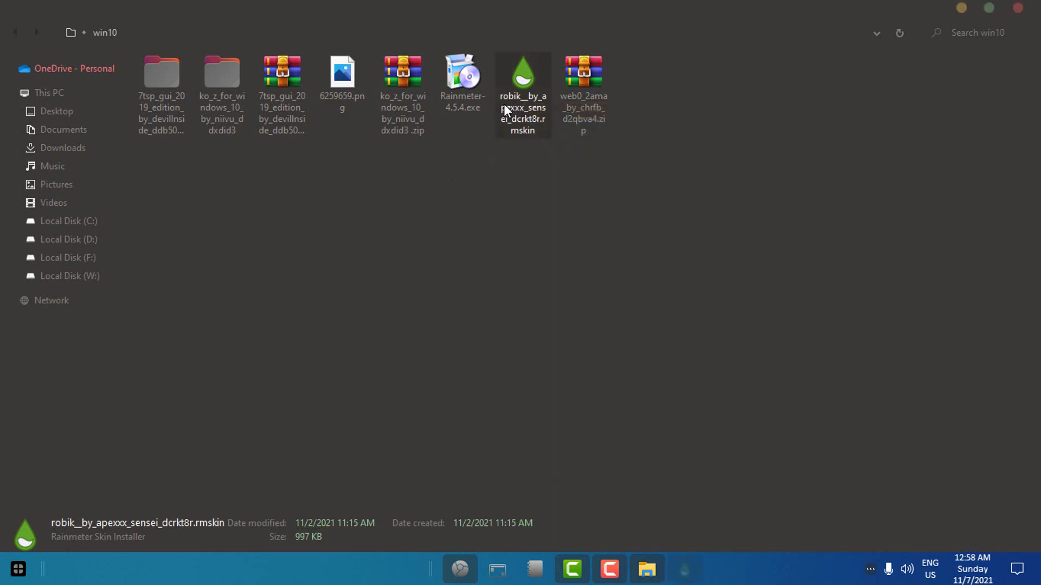
pyautogui.click(574, 425)
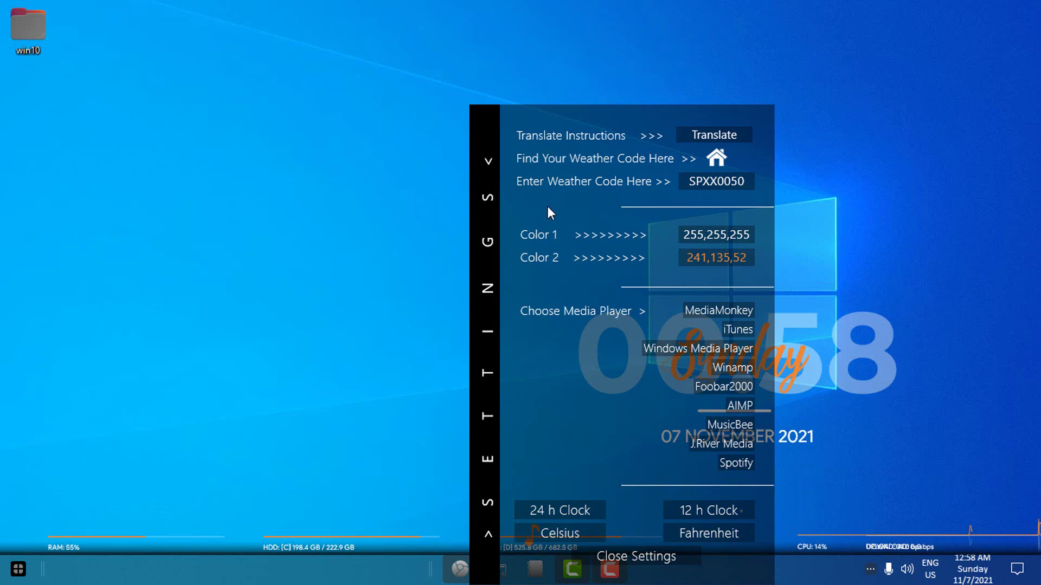
# Move the Robik settings widget clear of the clock and unload it
pyautogui.moveTo(546, 201); pyautogui.dragTo(343, 132)
pyautogui.rightClick(356, 139)
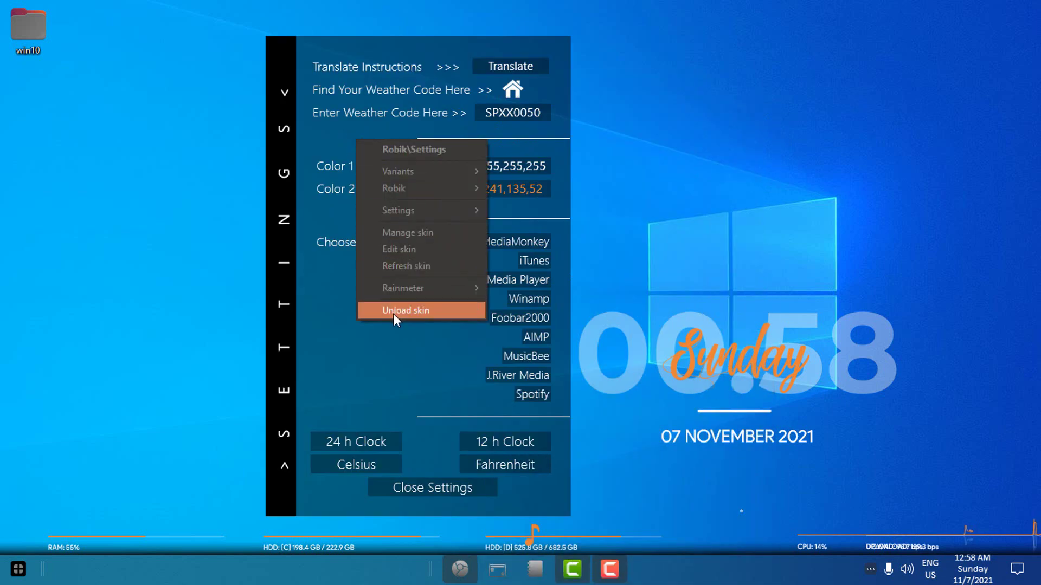
pyautogui.click(417, 314)
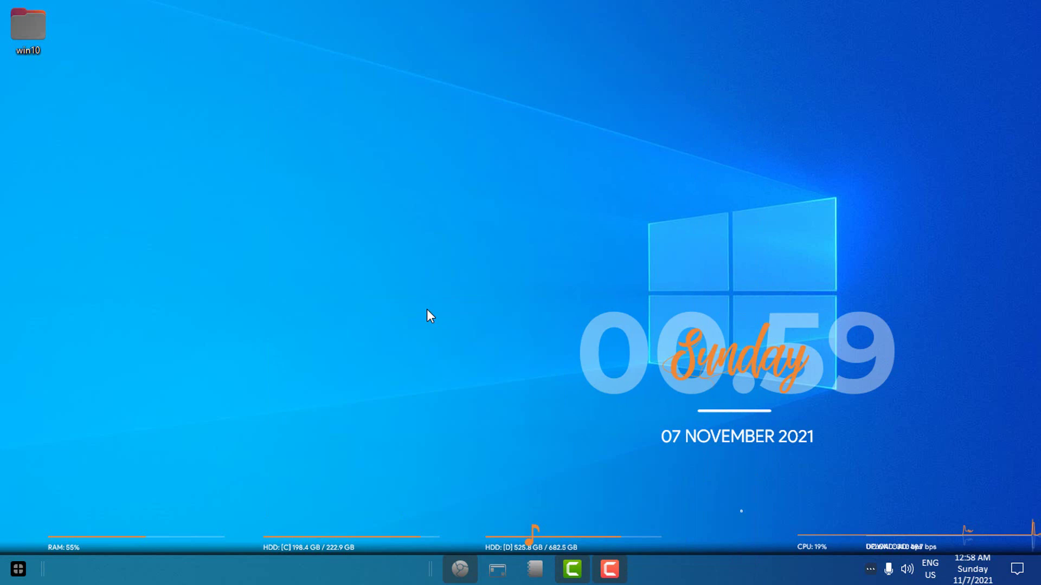
# Unload the RAM, HDD [C], HDD [D] and CPU meter skins from the desktop
pyautogui.rightClick(305, 544)
pyautogui.click(308, 534)
pyautogui.rightClick(194, 540)
pyautogui.click(216, 530)
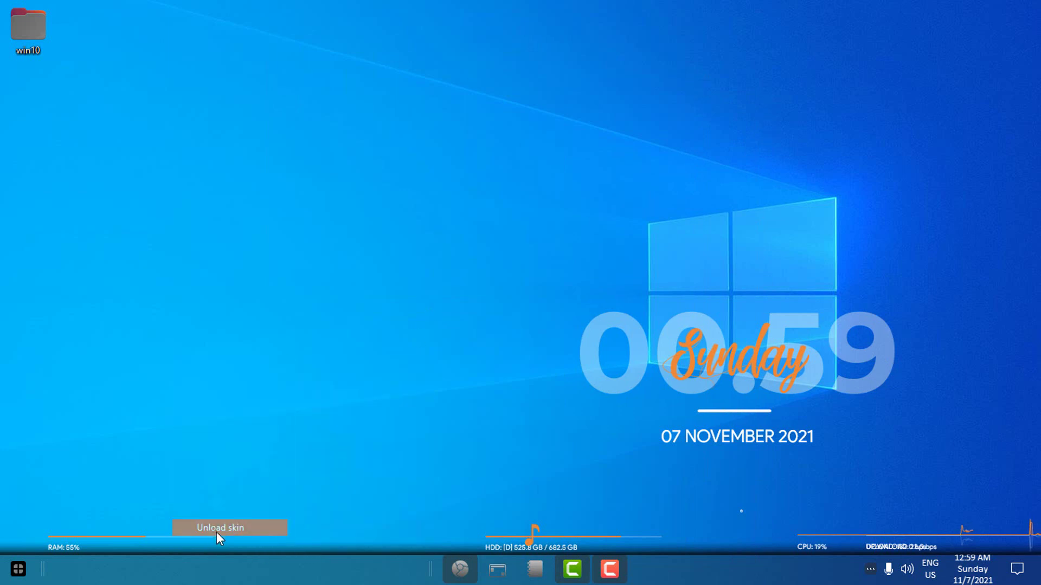
pyautogui.rightClick(514, 544)
pyautogui.click(551, 535)
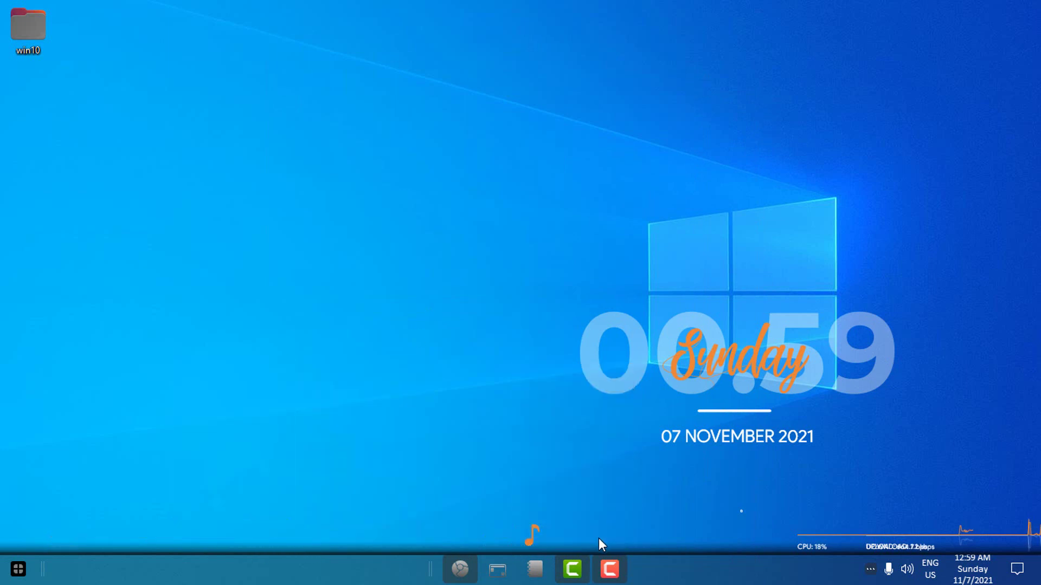
pyautogui.rightClick(531, 542)
pyautogui.rightClick(814, 548)
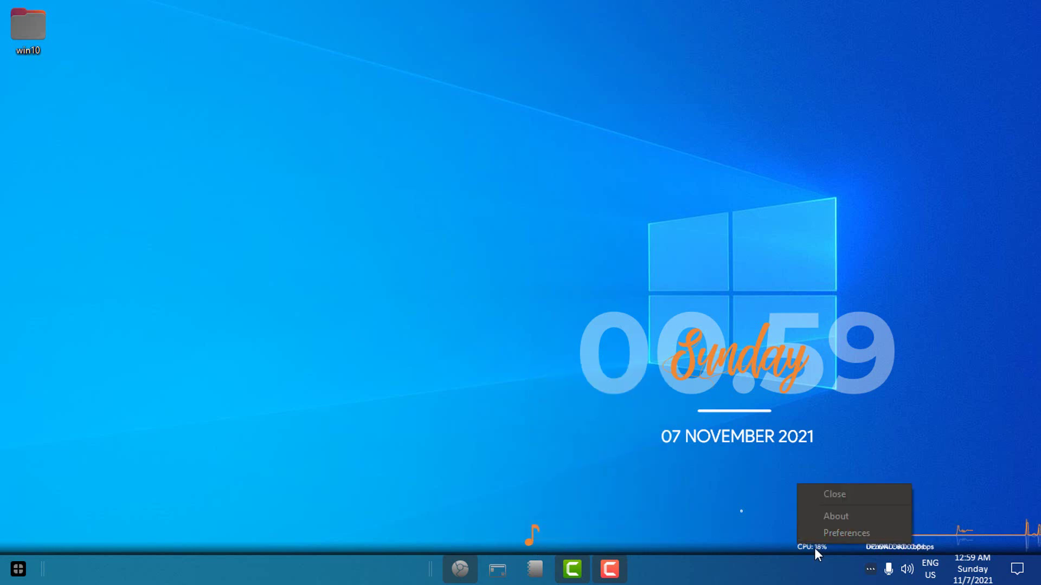
pyautogui.rightClick(815, 546)
pyautogui.click(829, 537)
# Move the clock skin to the upper centre of the desktop and unload the remaining music and network skins
pyautogui.moveTo(714, 373); pyautogui.dragTo(474, 226)
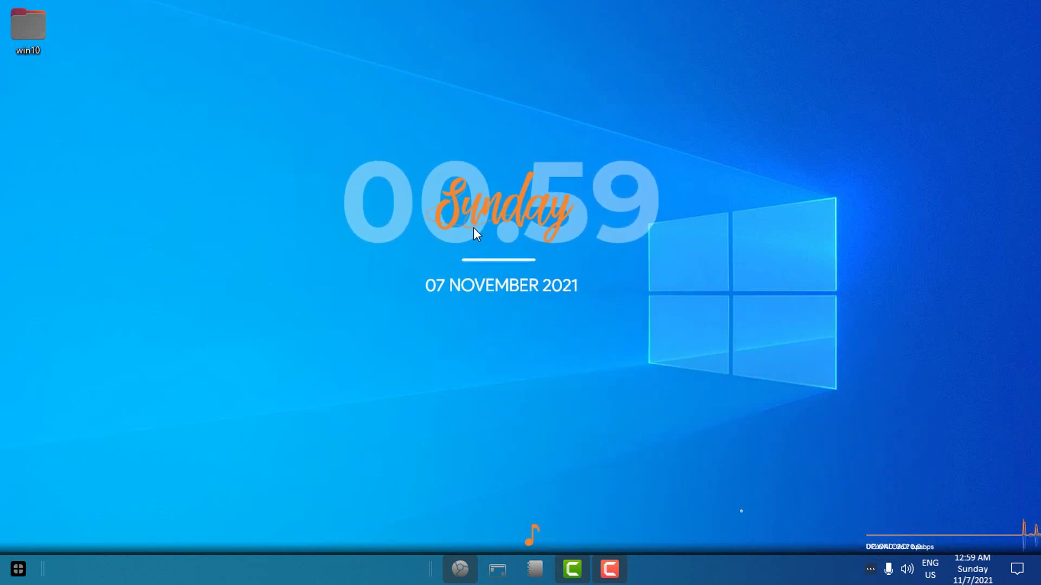
pyautogui.rightClick(741, 511)
pyautogui.rightClick(886, 542)
pyautogui.click(886, 542)
pyautogui.moveTo(562, 228); pyautogui.dragTo(556, 209)
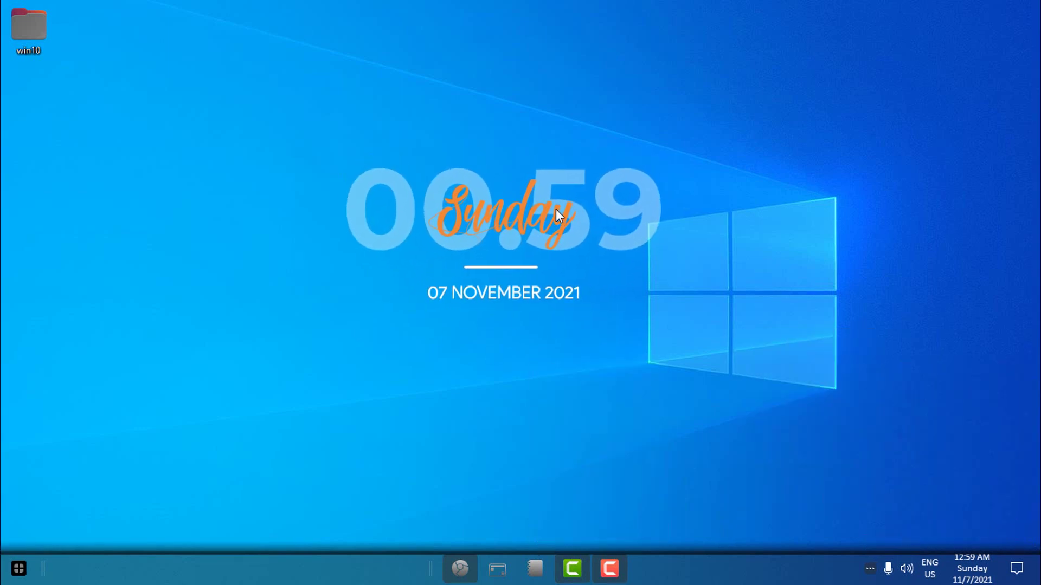
# Set 6259659.png from the win10 folder as the desktop background using Photos and close the image
pyautogui.doubleClick(45, 48)
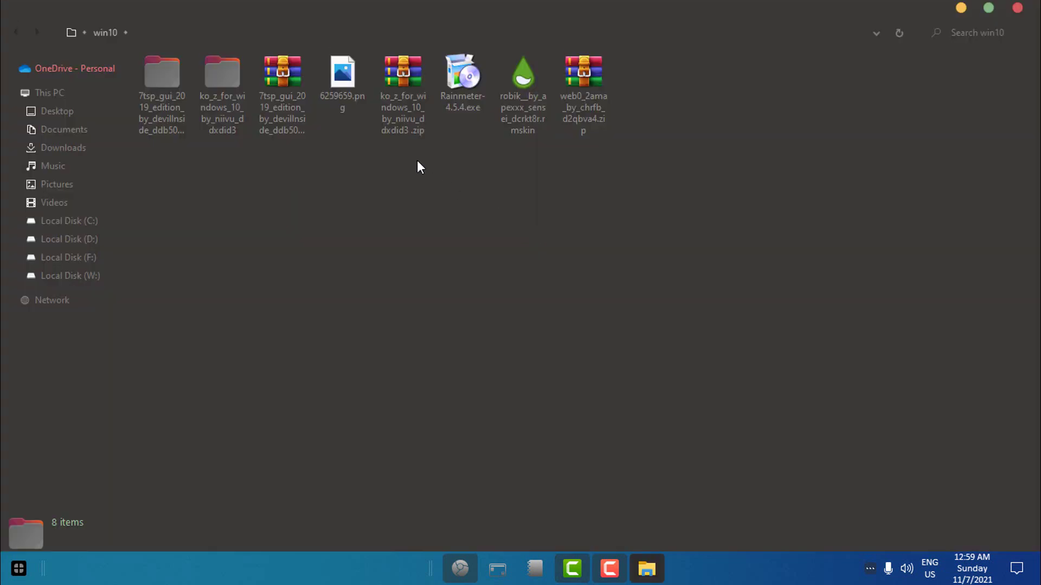
pyautogui.doubleClick(344, 84)
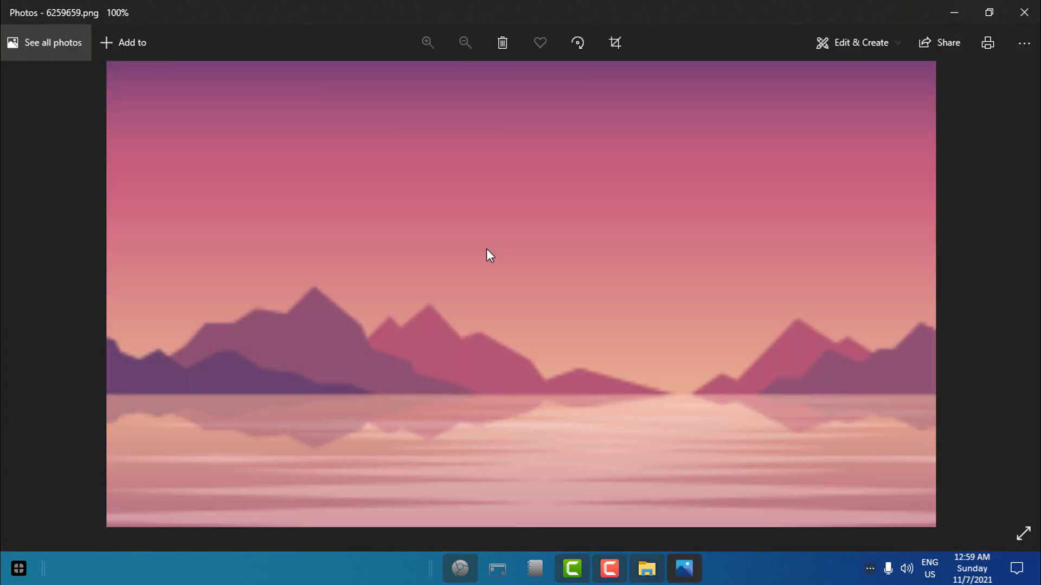
pyautogui.rightClick(486, 248)
pyautogui.moveTo(477, 342)
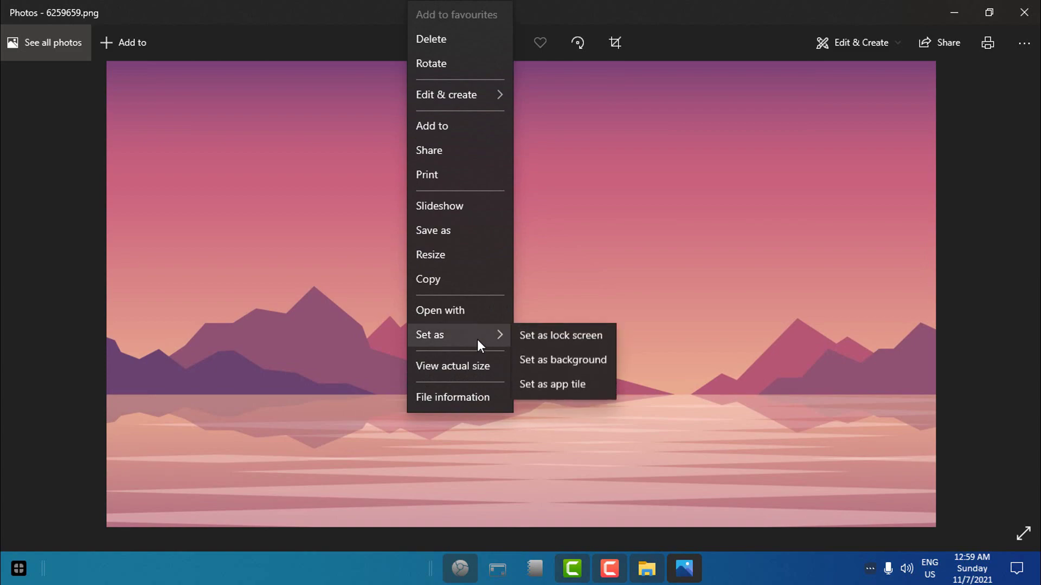
pyautogui.click(575, 367)
pyautogui.click(1022, 13)
pyautogui.click(1017, 9)
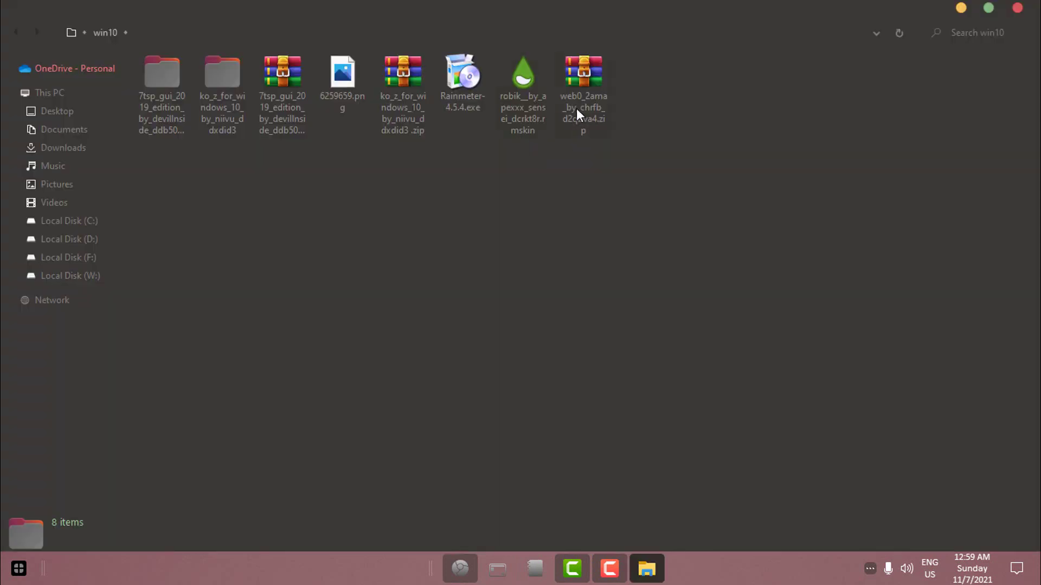
# Extract web0_2ama_by_chrfb_d2qbva4.zip into a folder of the same name and copy the extracted folder
pyautogui.click(576, 109)
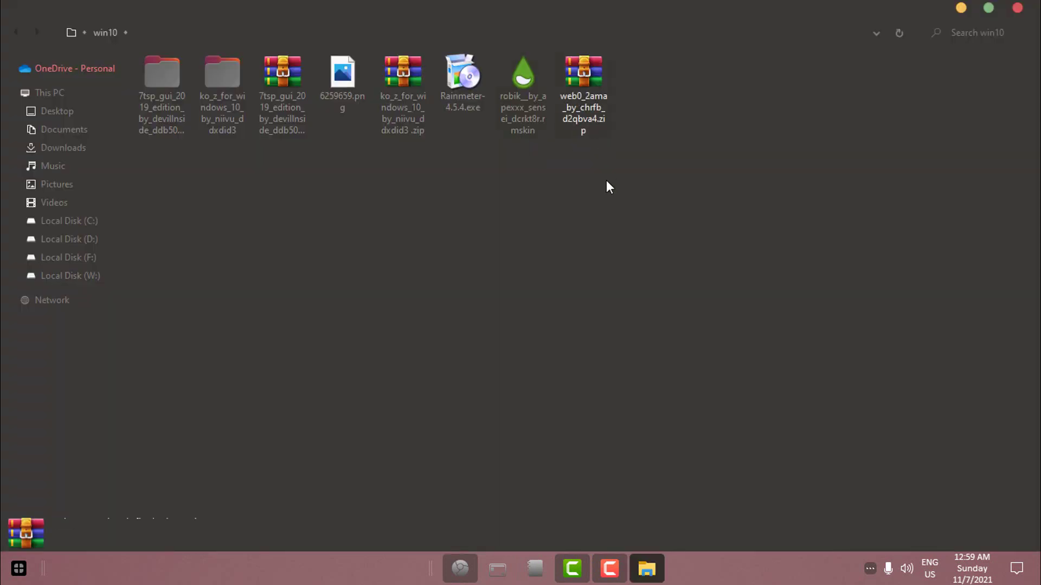
pyautogui.rightClick(586, 86)
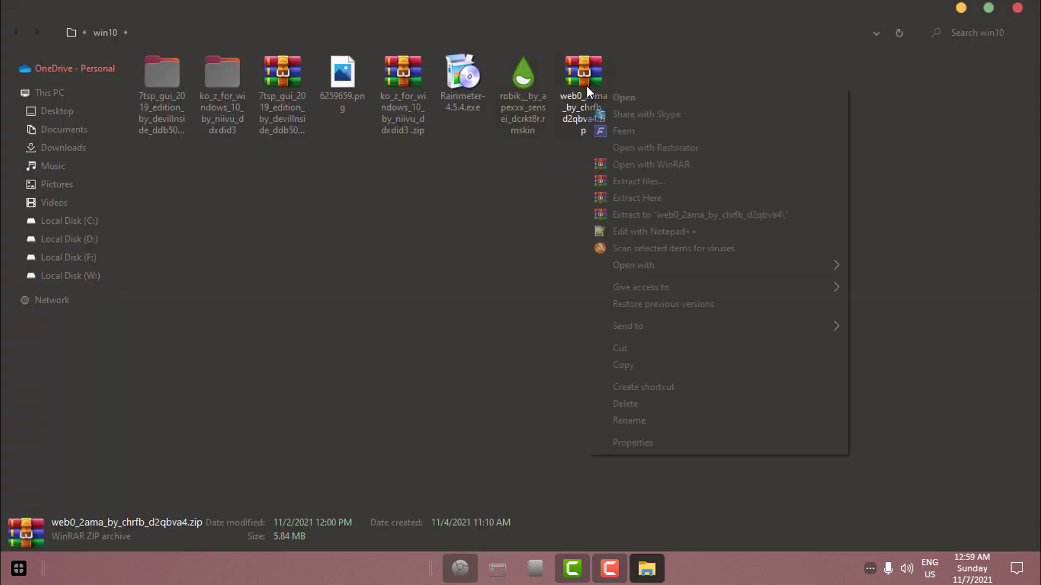
pyautogui.click(655, 214)
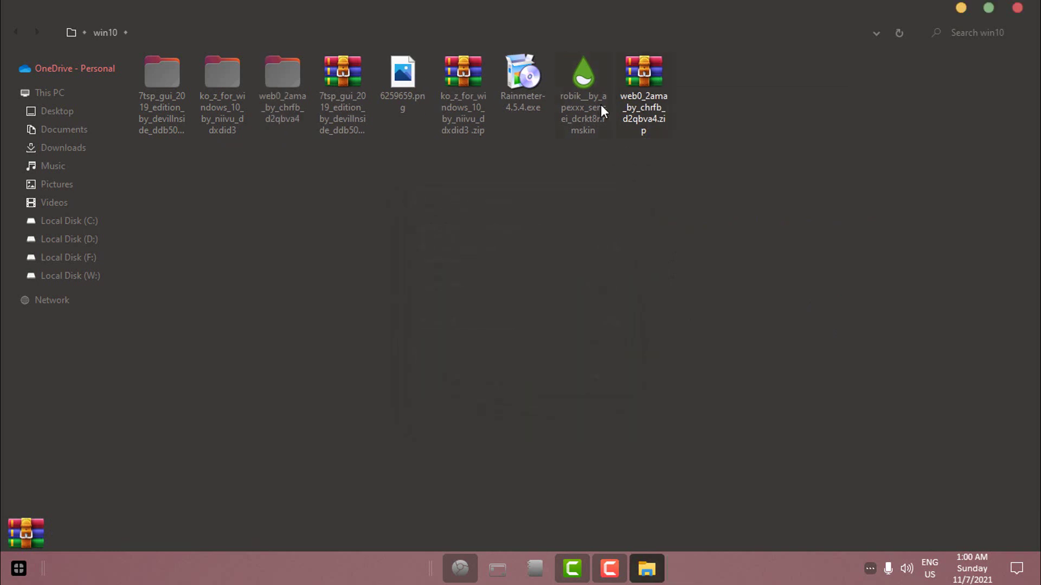
pyautogui.rightClick(294, 101)
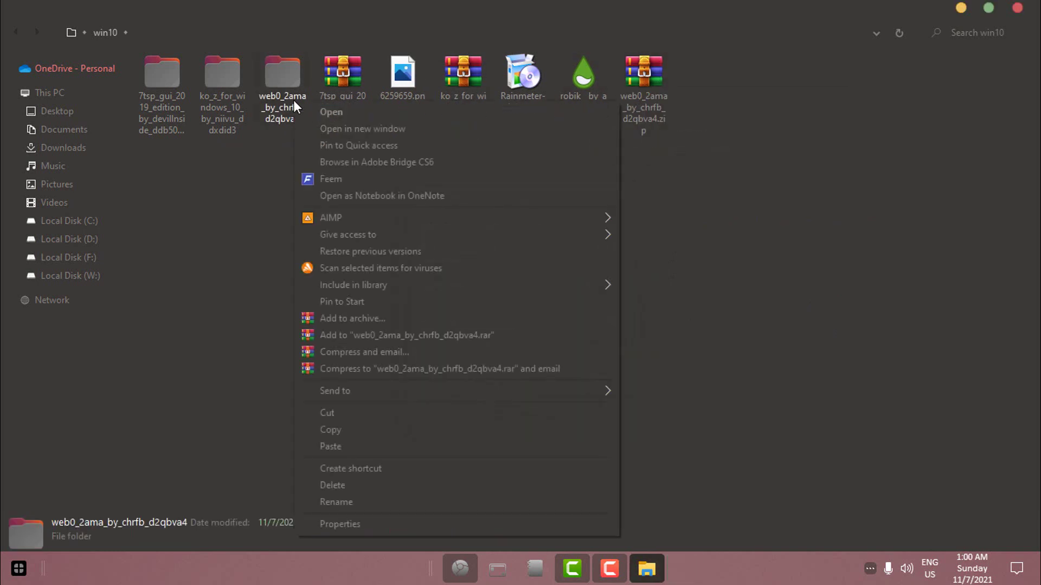
pyautogui.click(356, 431)
# Check the Web0.2ama_ICO and Web0.2ama_PNG folders inside Icons\web0_2ama_by_chrfb_d2qbva4 on Local Disk (D:), and close the folder window
pyautogui.click(69, 239)
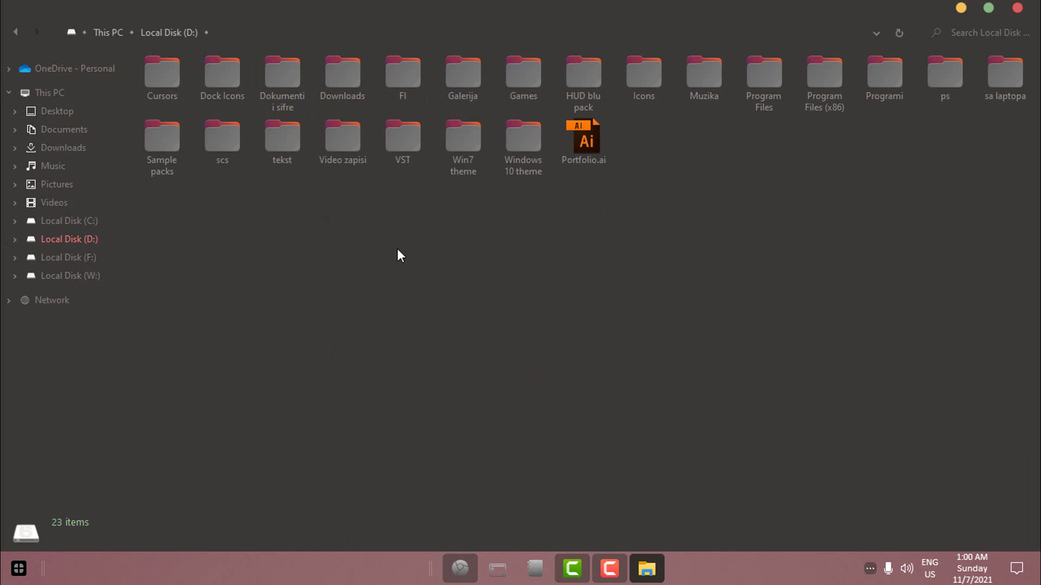
pyautogui.doubleClick(653, 90)
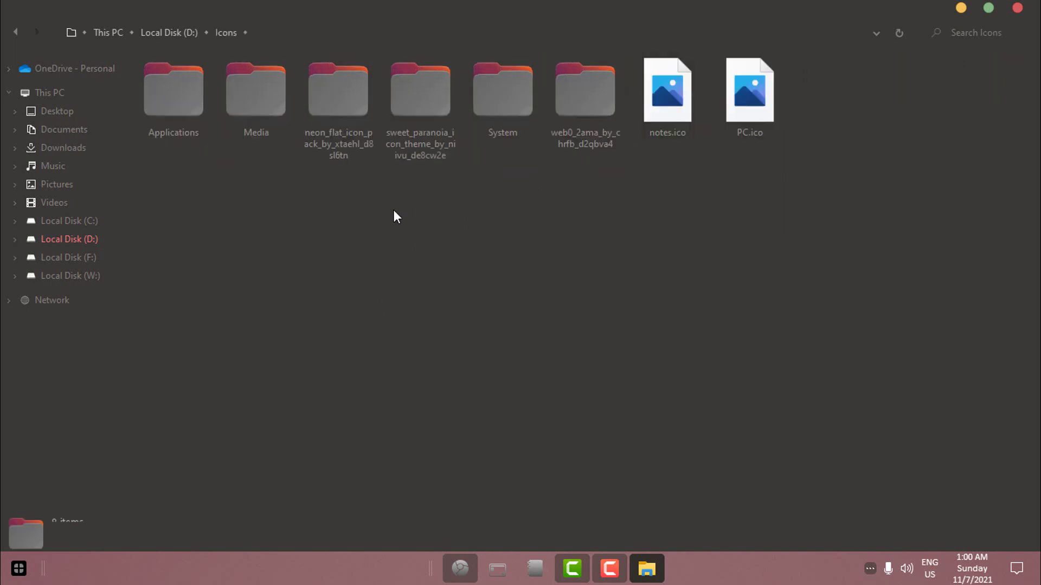
pyautogui.click(589, 134)
pyautogui.doubleClick(599, 135)
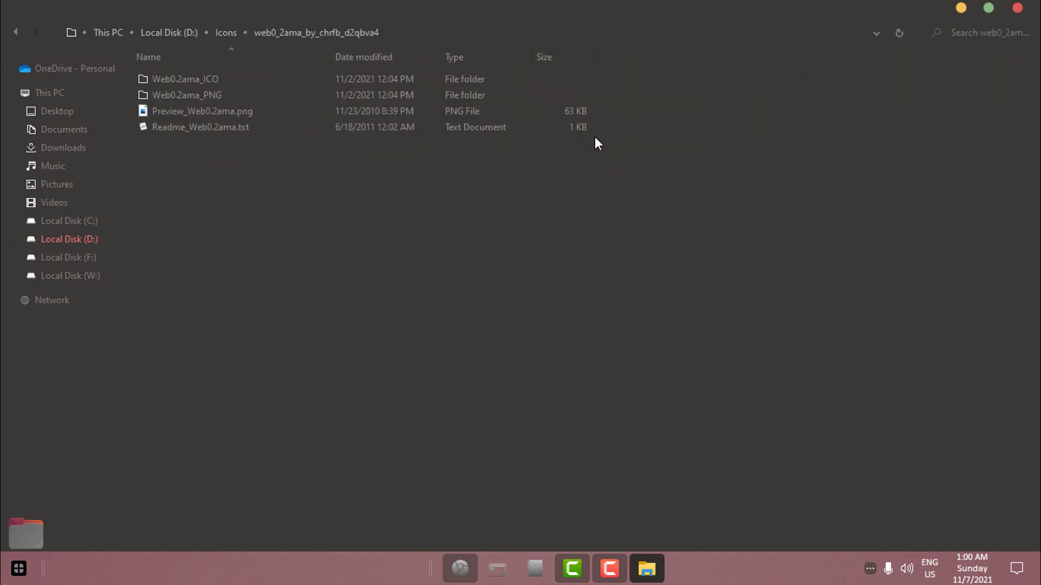
pyautogui.click(239, 80)
pyautogui.click(221, 96)
pyautogui.click(1017, 8)
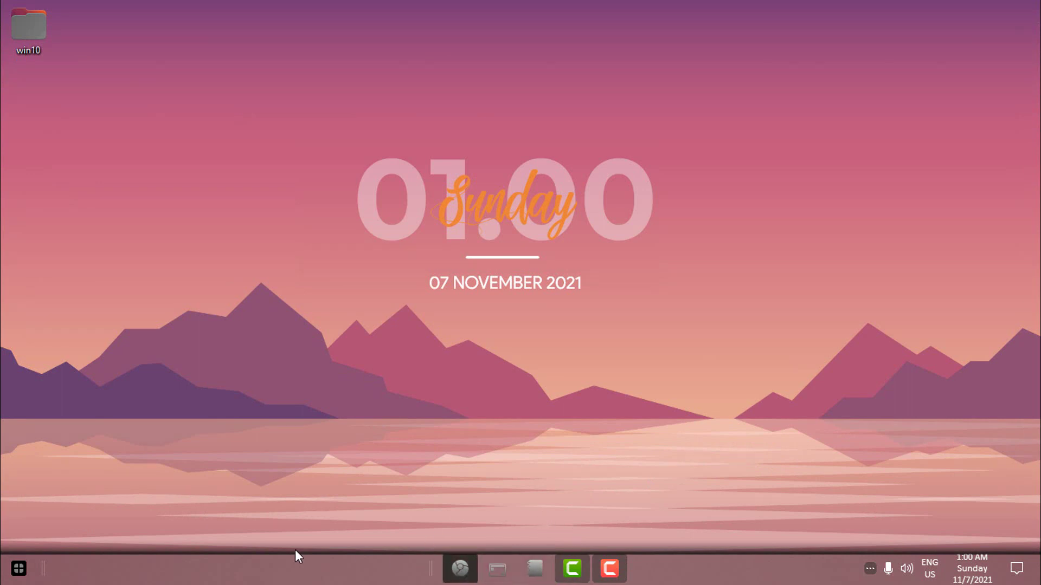
# Find the Google Chrome shortcut, open its properties and browse the Web0.2ama_ICO folder for a replacement icon
pyautogui.click(18, 569)
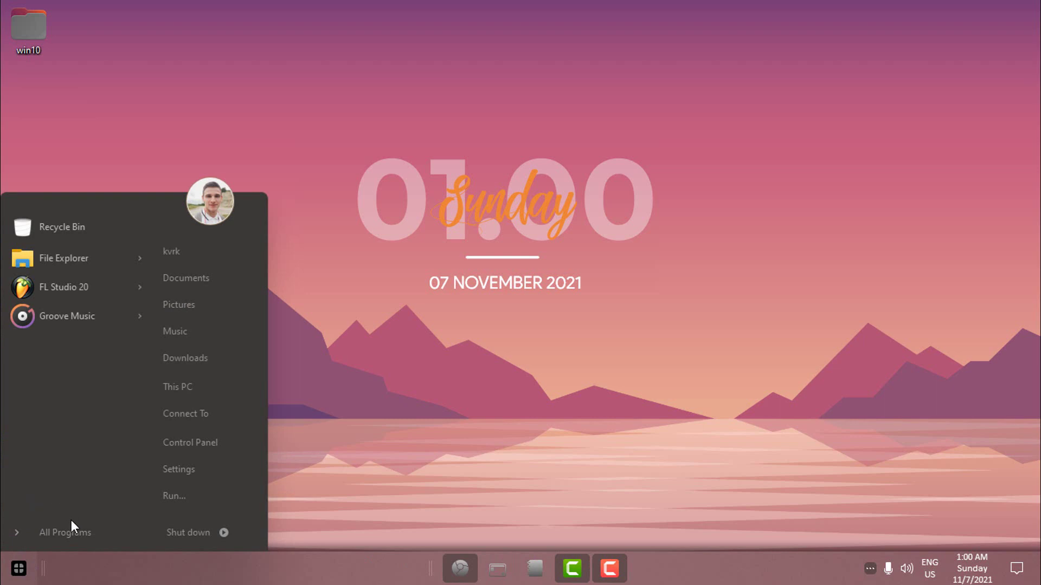
pyautogui.write('go')
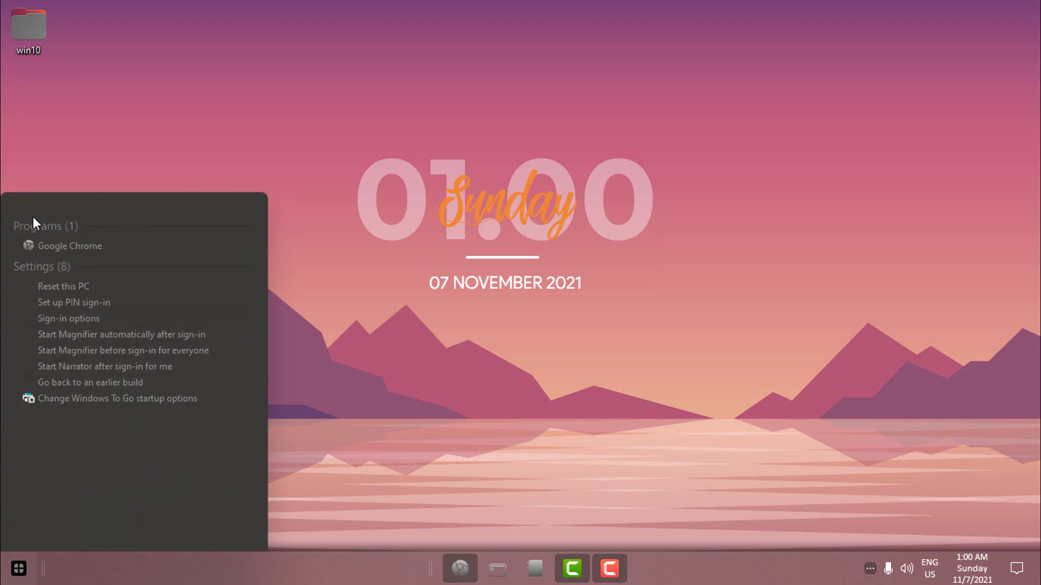
pyautogui.rightClick(51, 247)
pyautogui.click(94, 471)
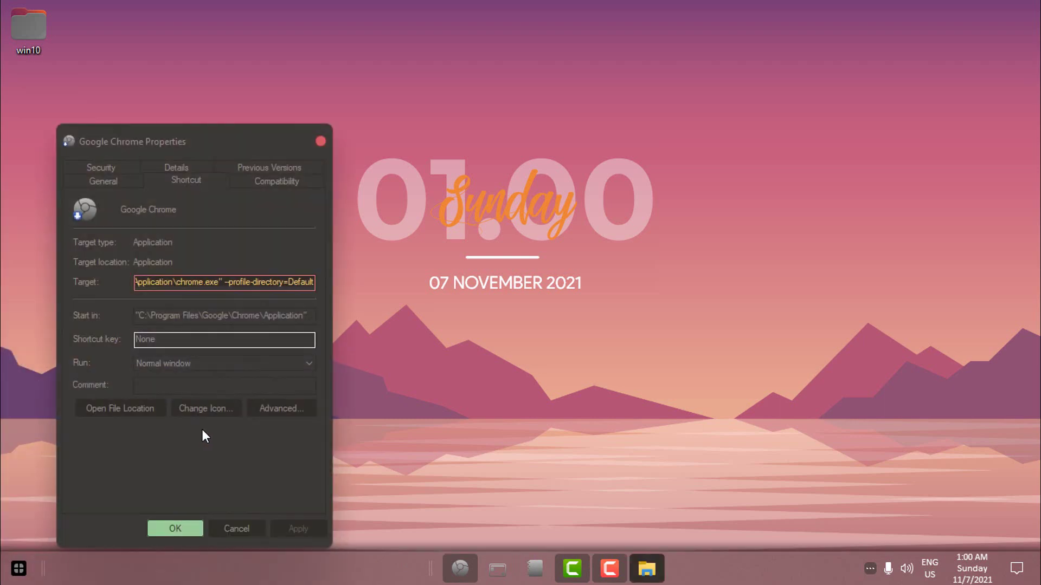
pyautogui.click(206, 410)
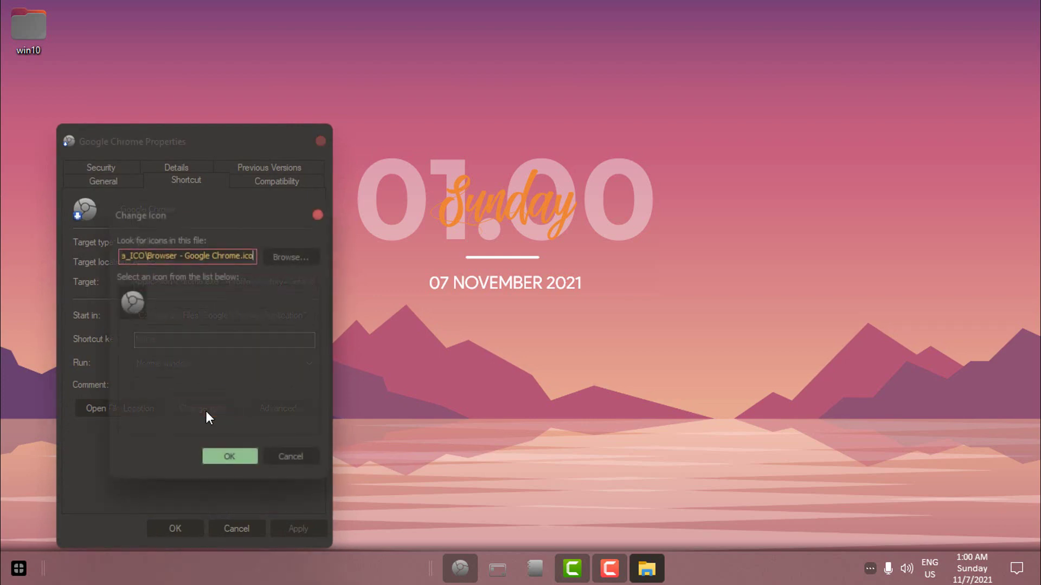
pyautogui.click(285, 258)
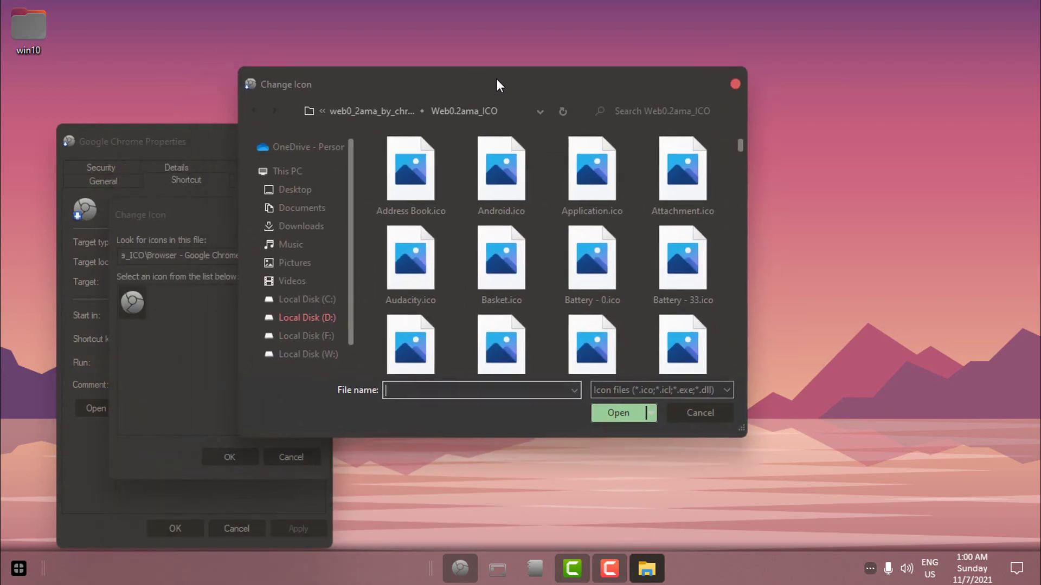
pyautogui.moveTo(497, 81); pyautogui.dragTo(553, 60)
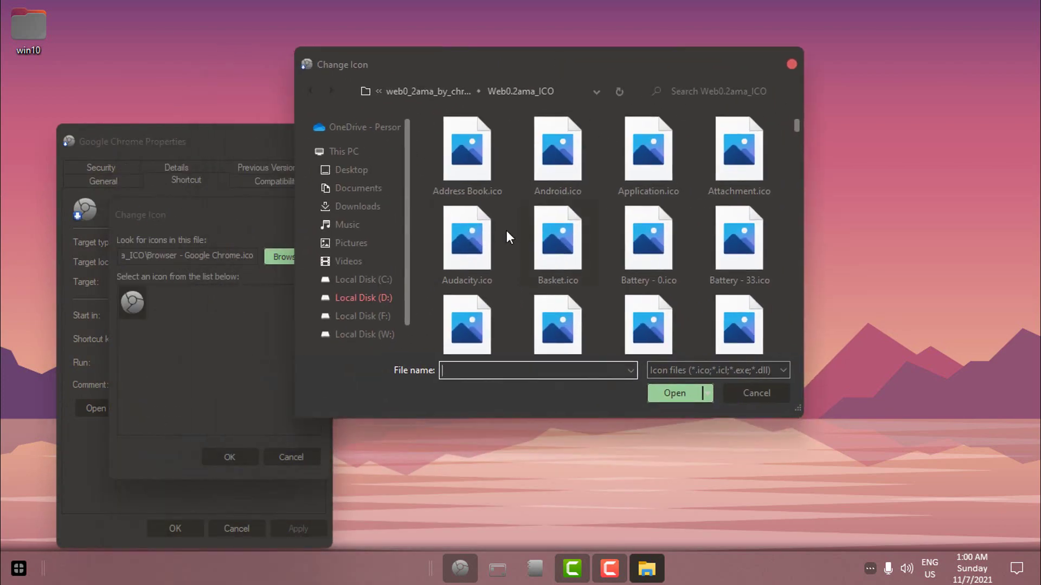
pyautogui.scroll(-2, 513, 224)
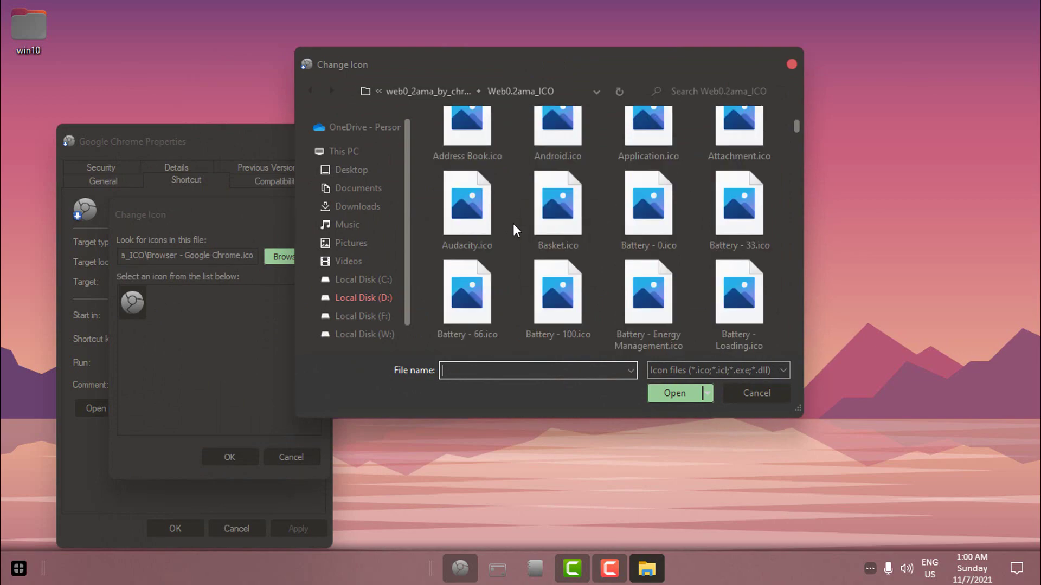
pyautogui.scroll(2, 513, 223)
# Disable "Always show icons, never thumbnails" in File Explorer Options from the Control Panel
pyautogui.click(33, 574)
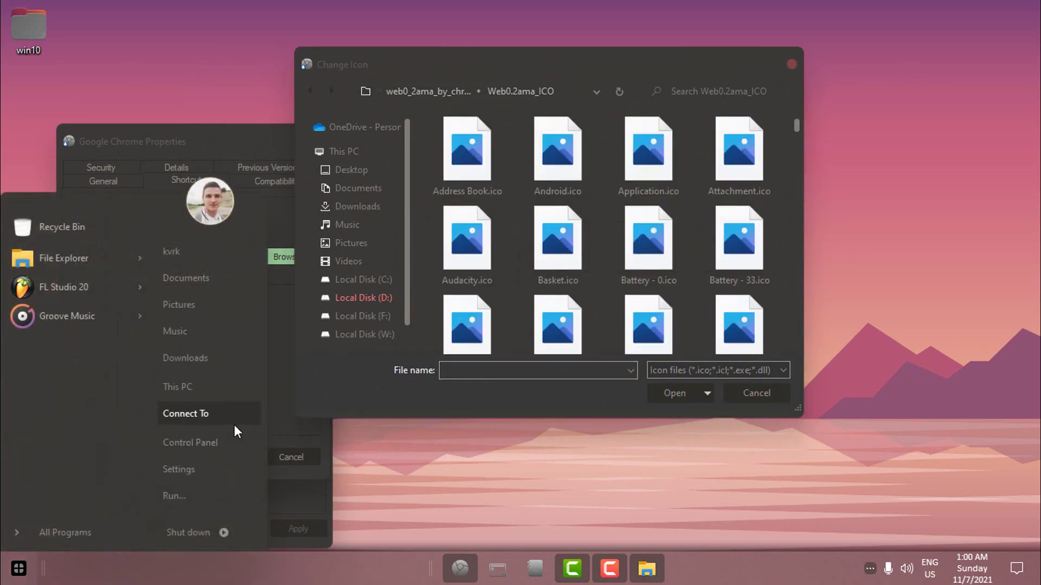
pyautogui.click(227, 444)
pyautogui.click(304, 214)
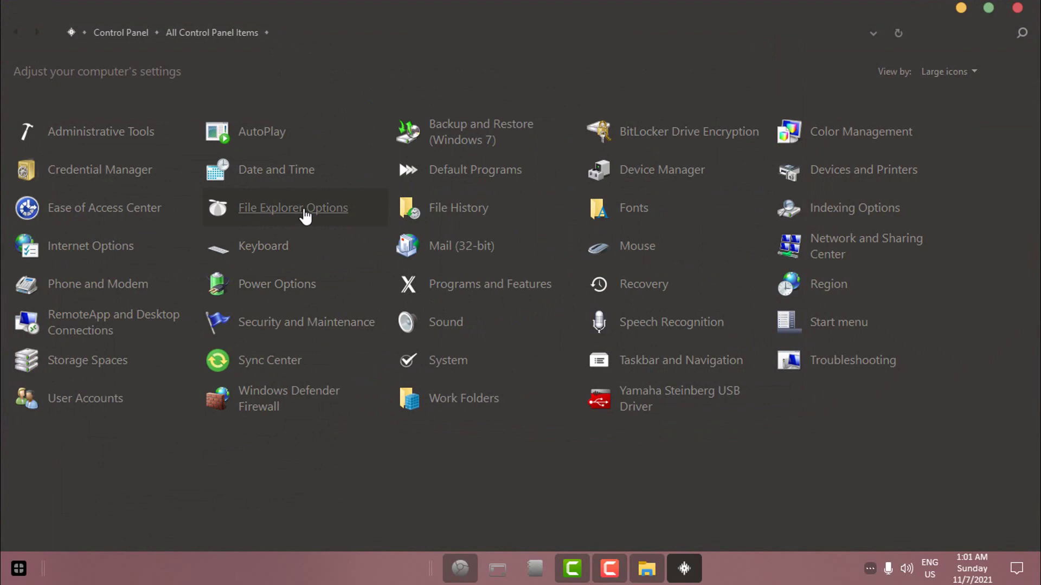
pyautogui.click(125, 98)
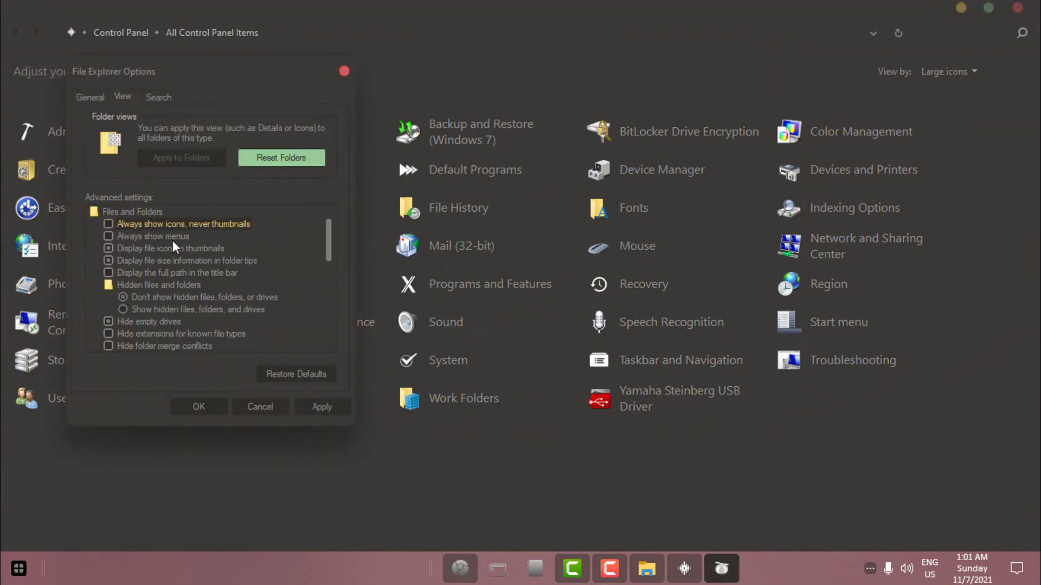
pyautogui.click(198, 407)
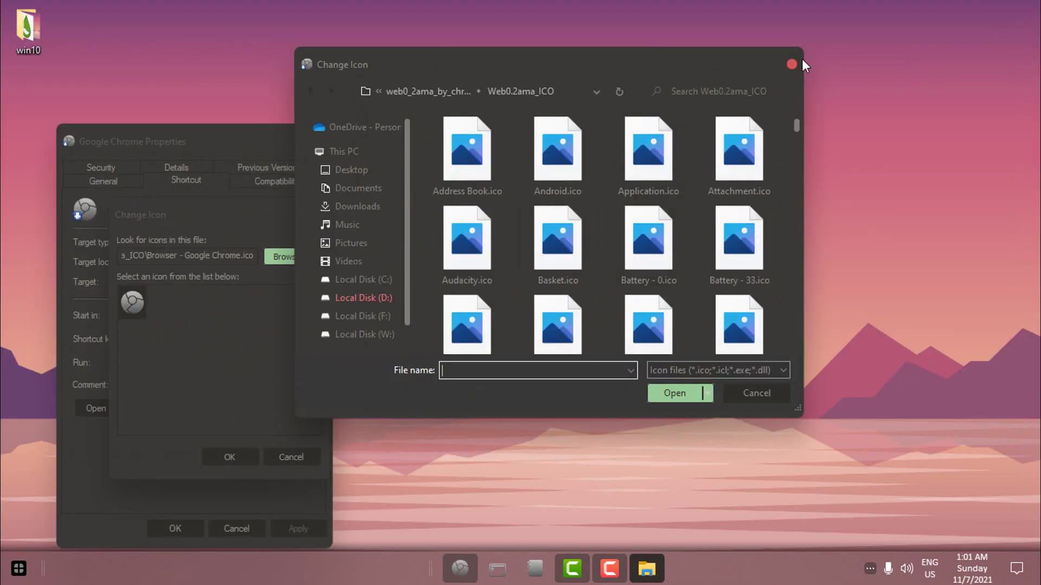
# Reload the icon browser for the Google Chrome shortcut, enlarge it, and navigate to Icons\web0_2ama_by_chrfb_d2qbva4\Web0.2ama_ICO on Local Disk (D:)
pyautogui.click(802, 64)
pyautogui.click(288, 257)
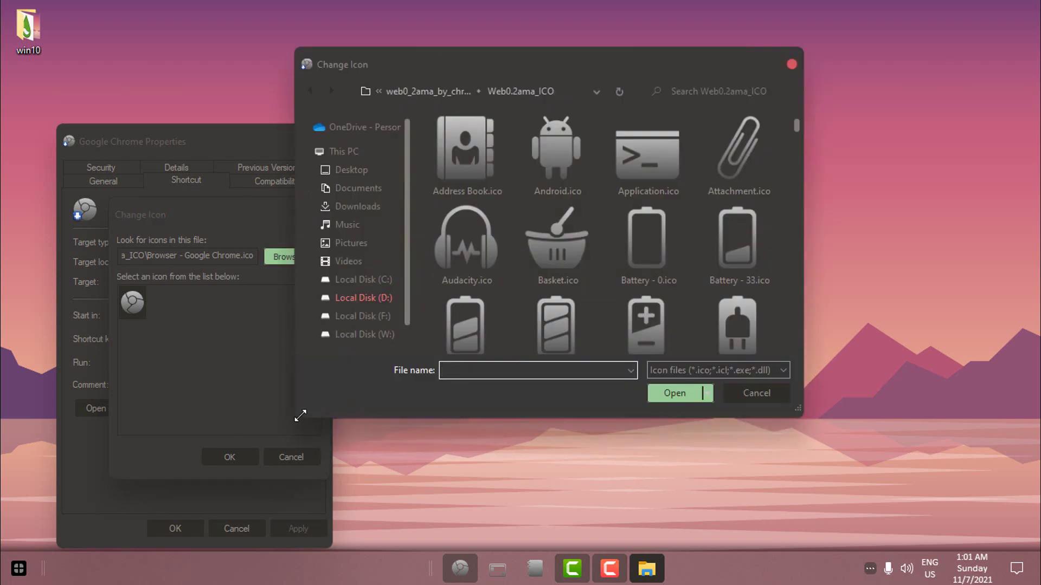
pyautogui.moveTo(296, 418); pyautogui.dragTo(274, 455)
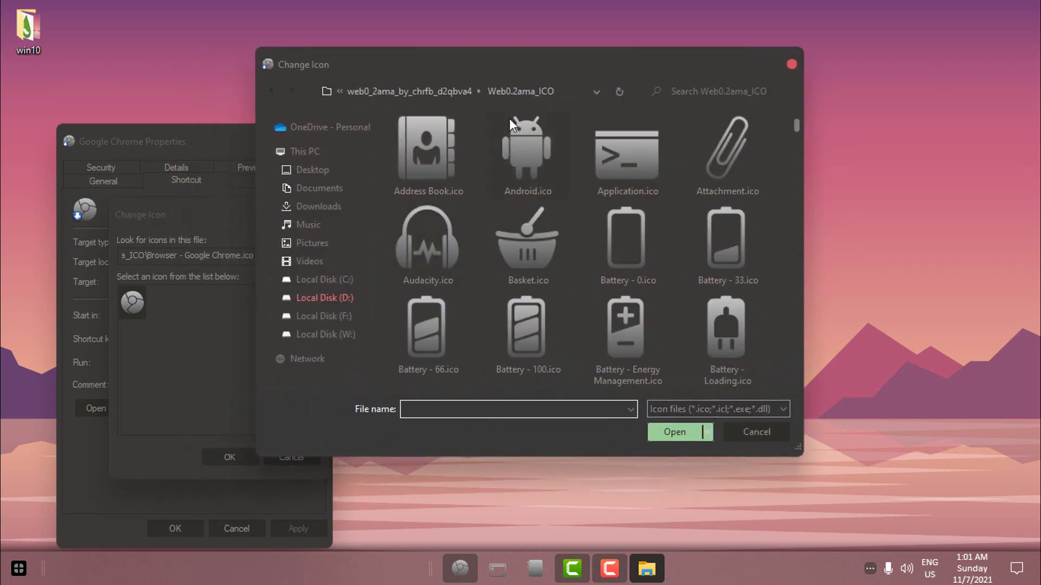
pyautogui.click(344, 304)
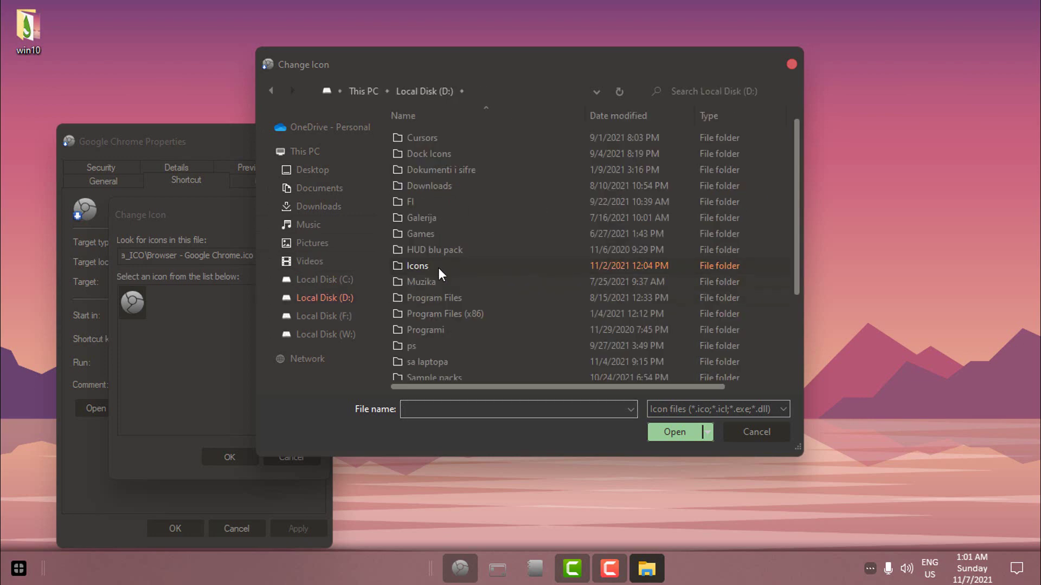
pyautogui.doubleClick(418, 266)
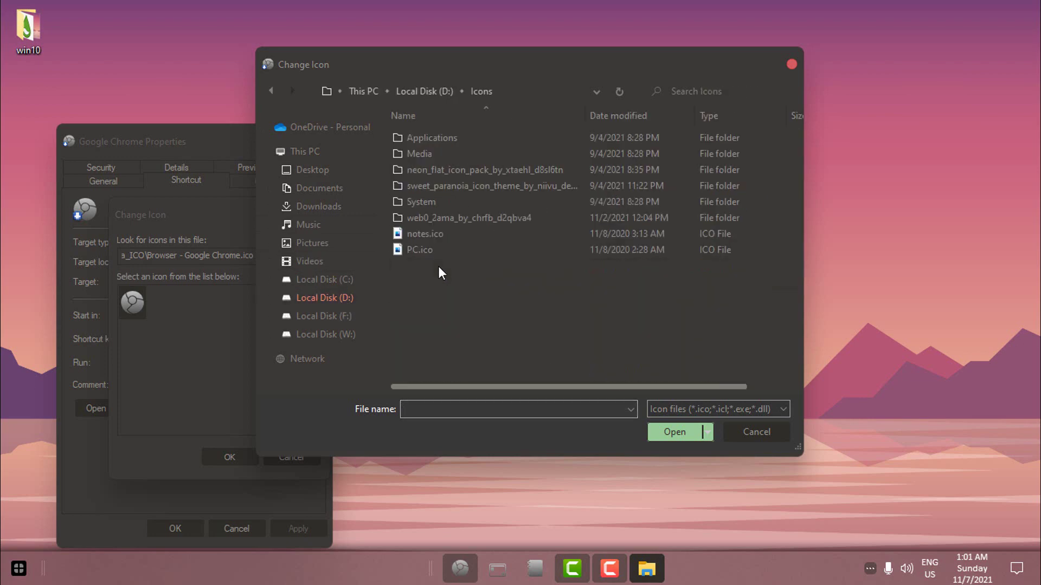
pyautogui.doubleClick(462, 217)
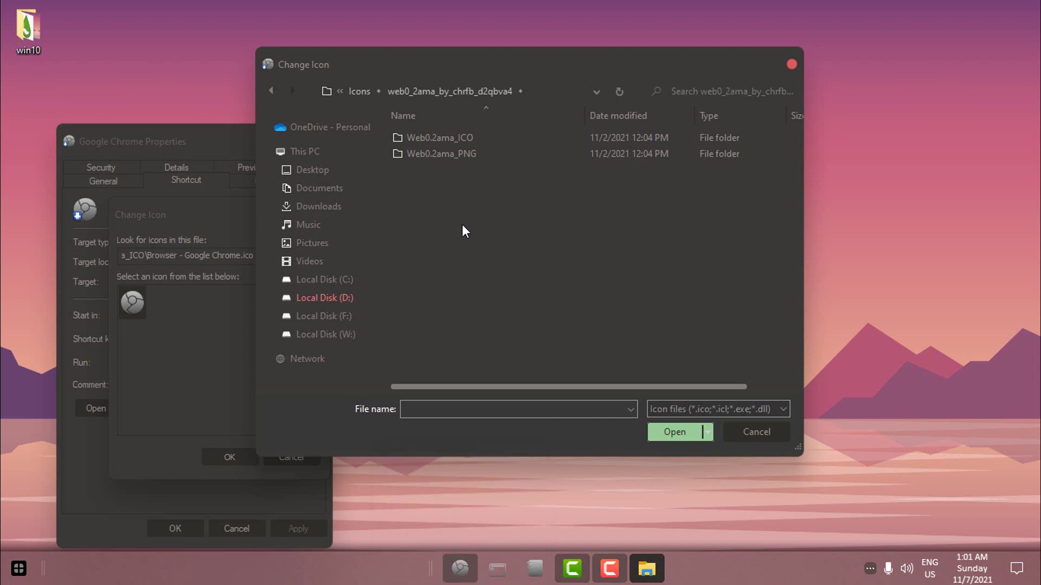
pyautogui.doubleClick(488, 139)
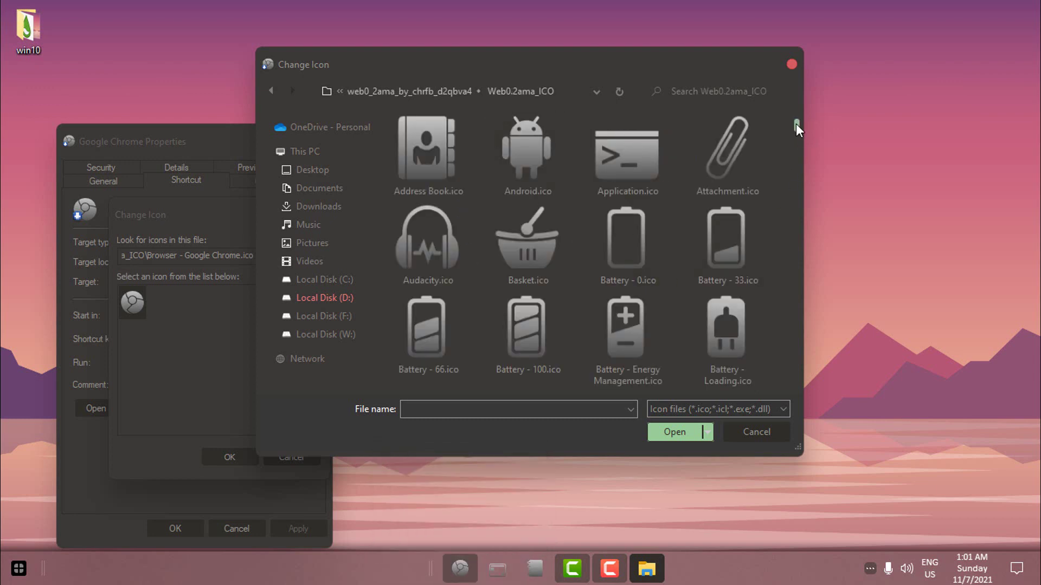
# Assign Browser - Google Chrome.ico as the Google Chrome shortcut's icon and save the shortcut properties
pyautogui.moveTo(795, 125); pyautogui.dragTo(795, 137)
pyautogui.click(446, 227)
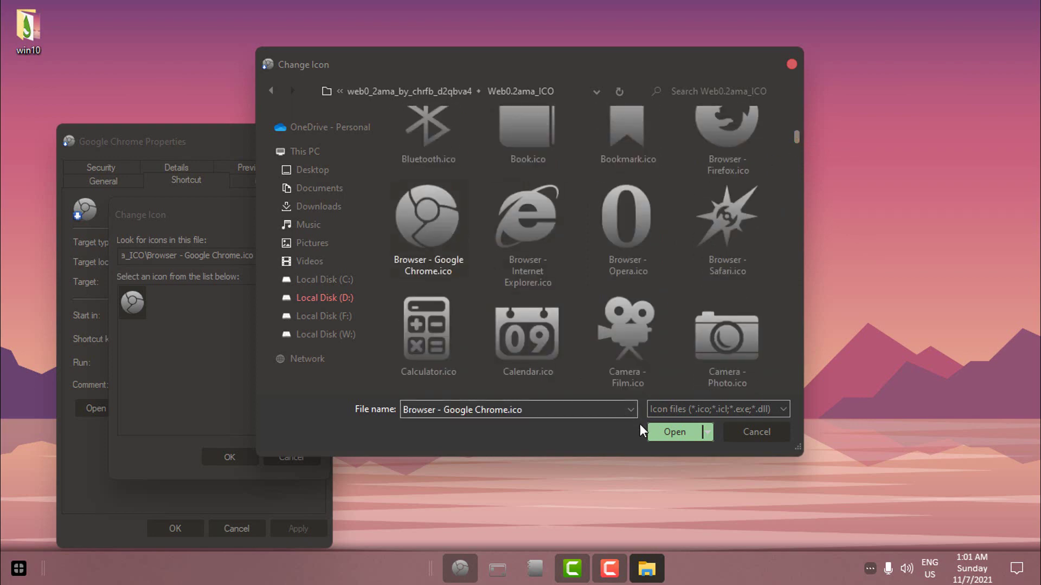
pyautogui.click(668, 433)
pyautogui.click(243, 457)
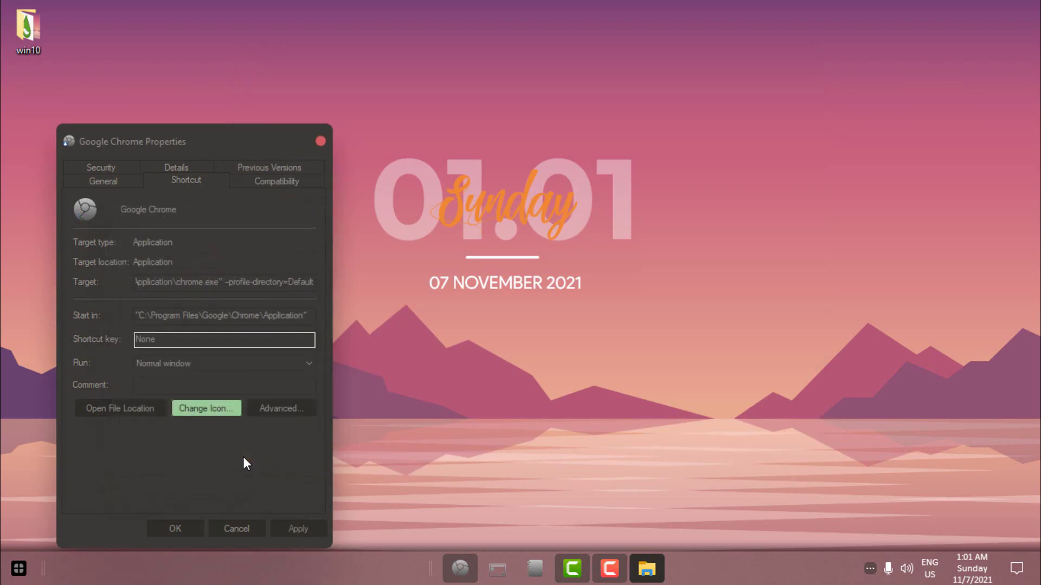
pyautogui.click(187, 529)
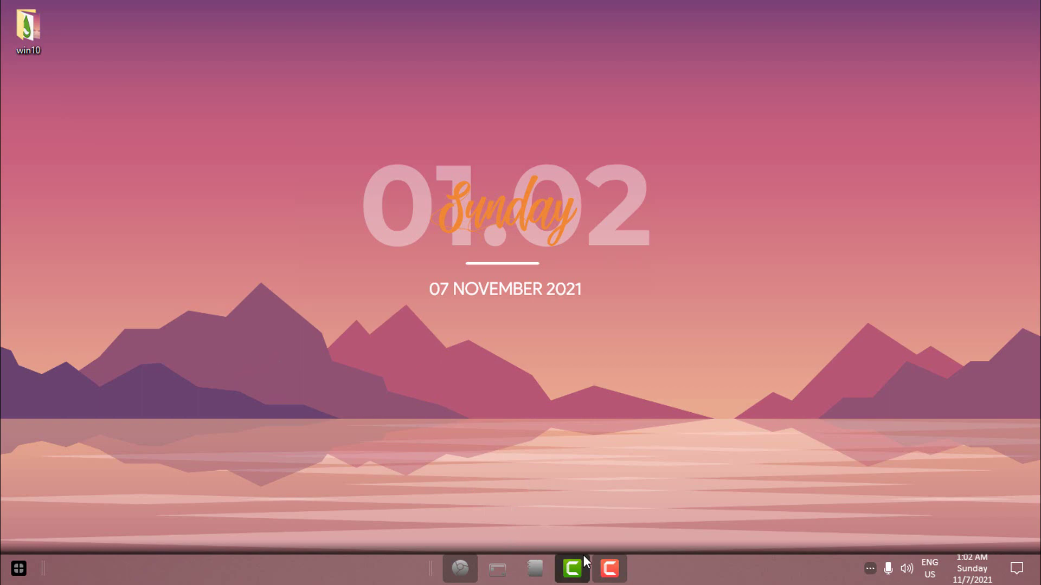
# View the themed This PC window at reduced size alongside the Start menu, and close the window
pyautogui.press('super+e')
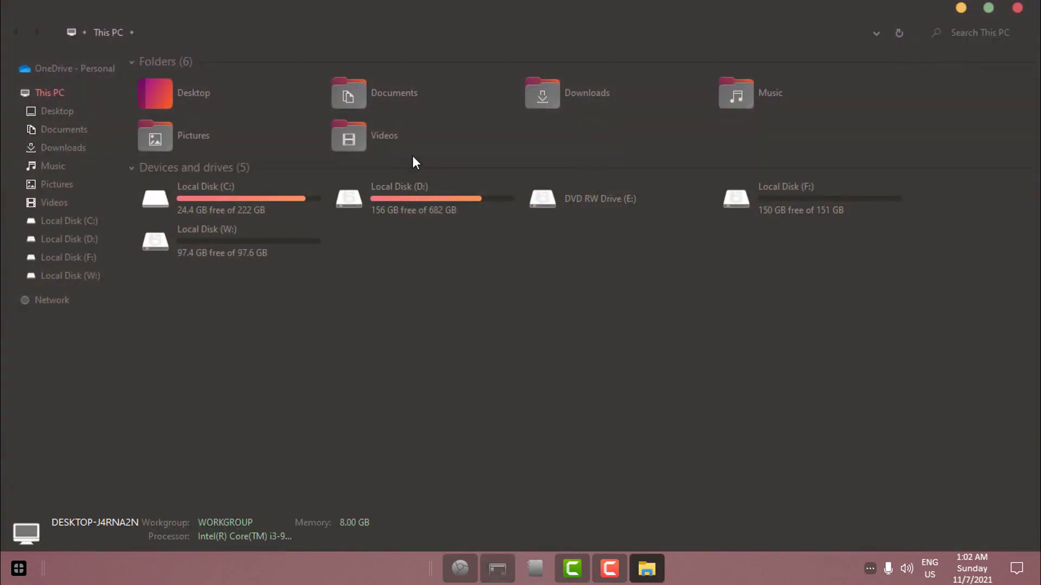
pyautogui.moveTo(532, 23); pyautogui.dragTo(630, 52)
pyautogui.click(19, 571)
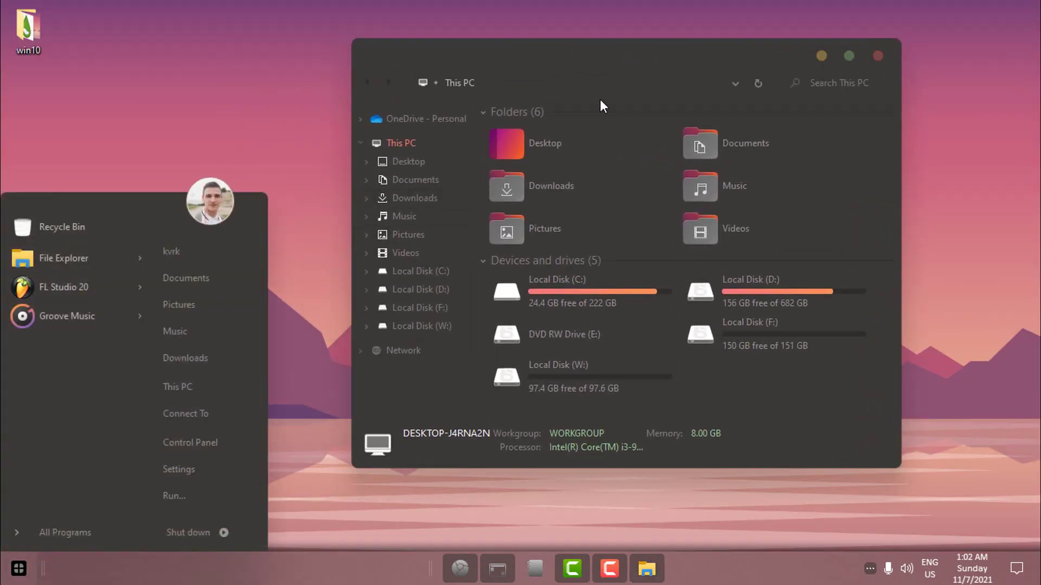
pyautogui.click(877, 56)
pyautogui.click(877, 55)
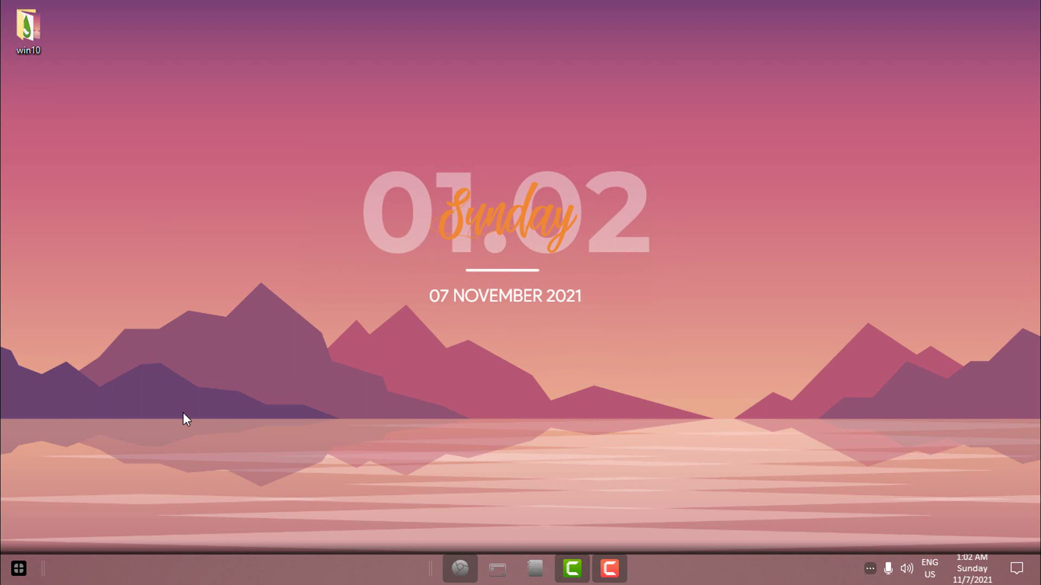
# Enable "Always show icons, never thumbnails" in the Control Panel's File Explorer Options and check the folder icons inside the win10 desktop folder
pyautogui.click(19, 568)
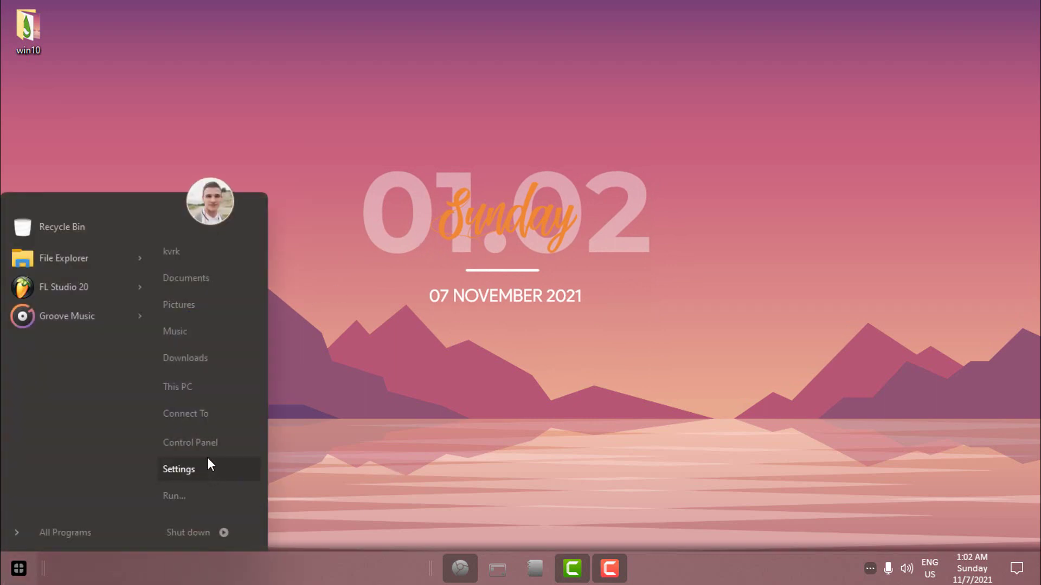
pyautogui.click(238, 444)
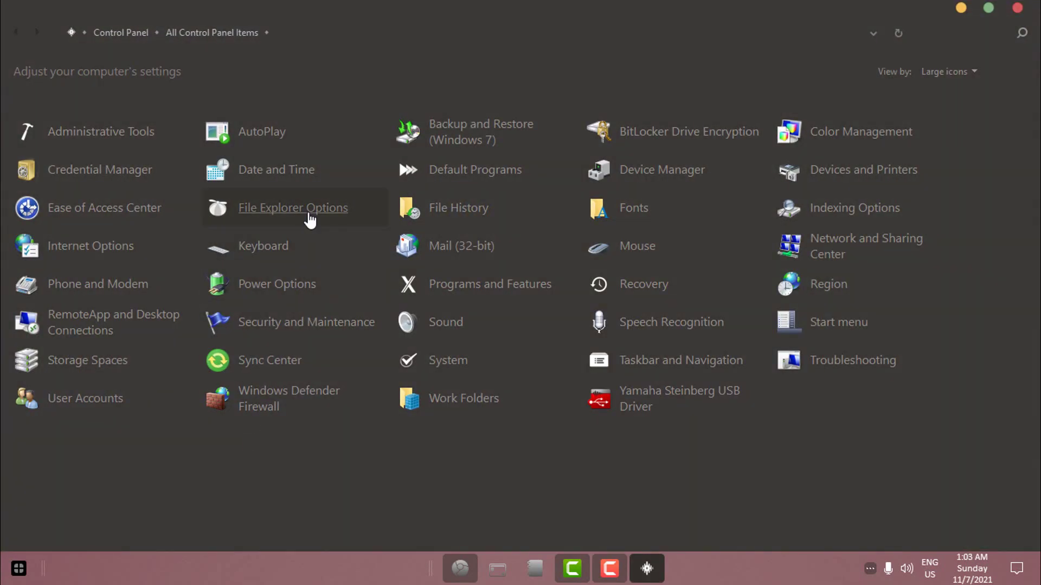
pyautogui.click(310, 216)
pyautogui.click(162, 137)
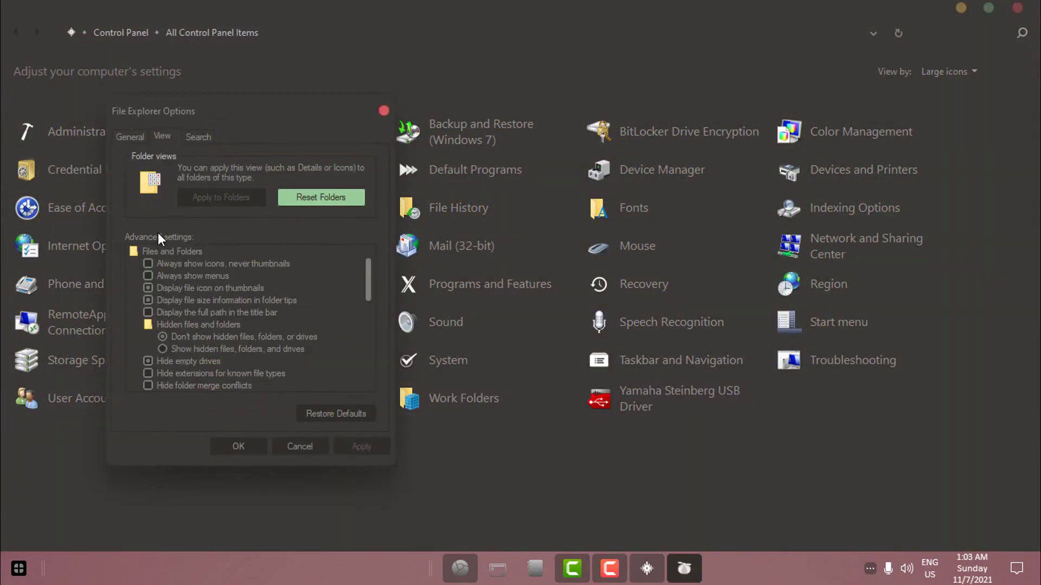
pyautogui.click(147, 263)
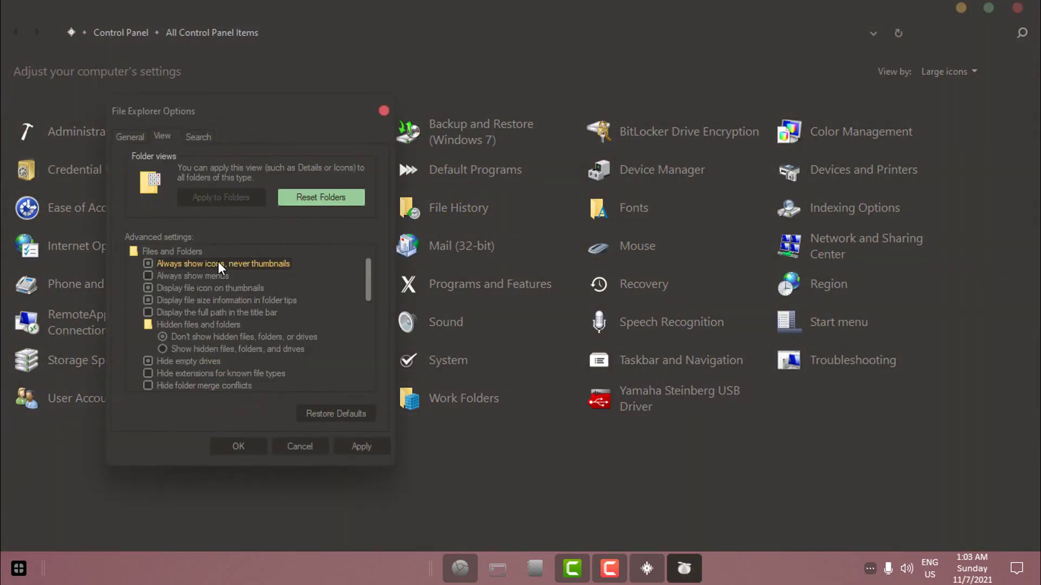
pyautogui.click(240, 447)
pyautogui.click(1017, 8)
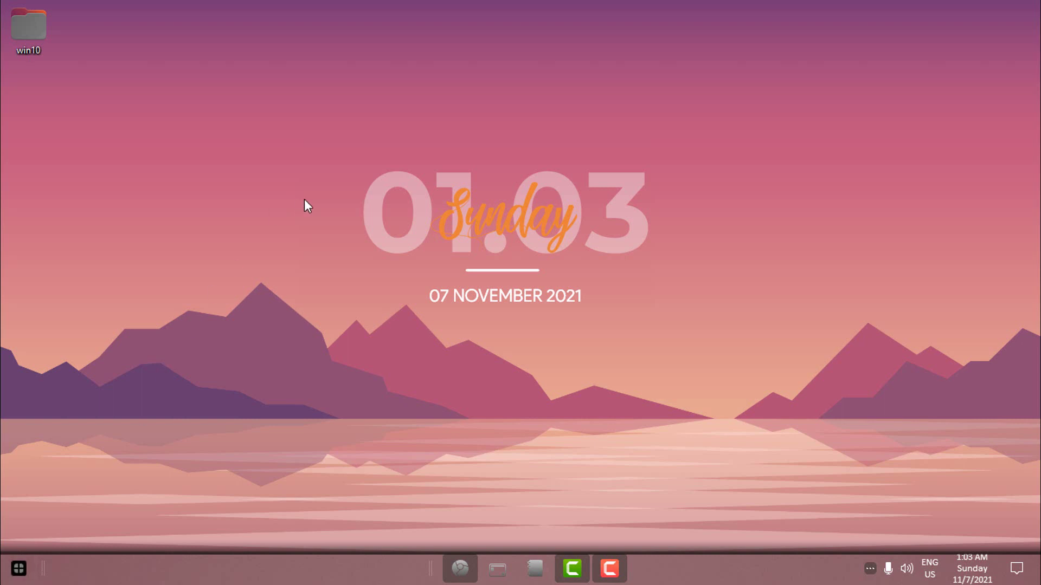
pyautogui.doubleClick(33, 48)
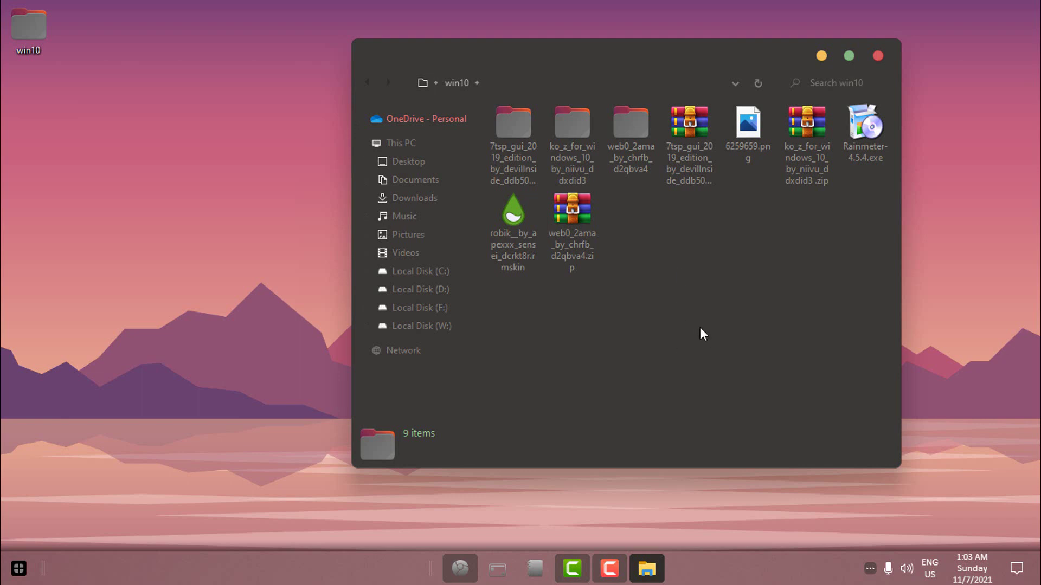
pyautogui.click(879, 56)
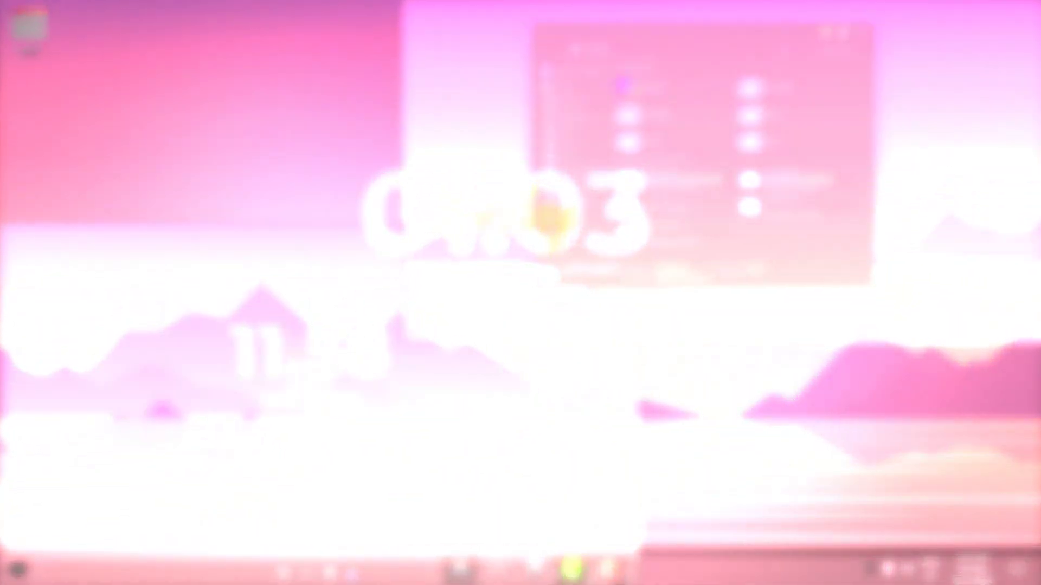